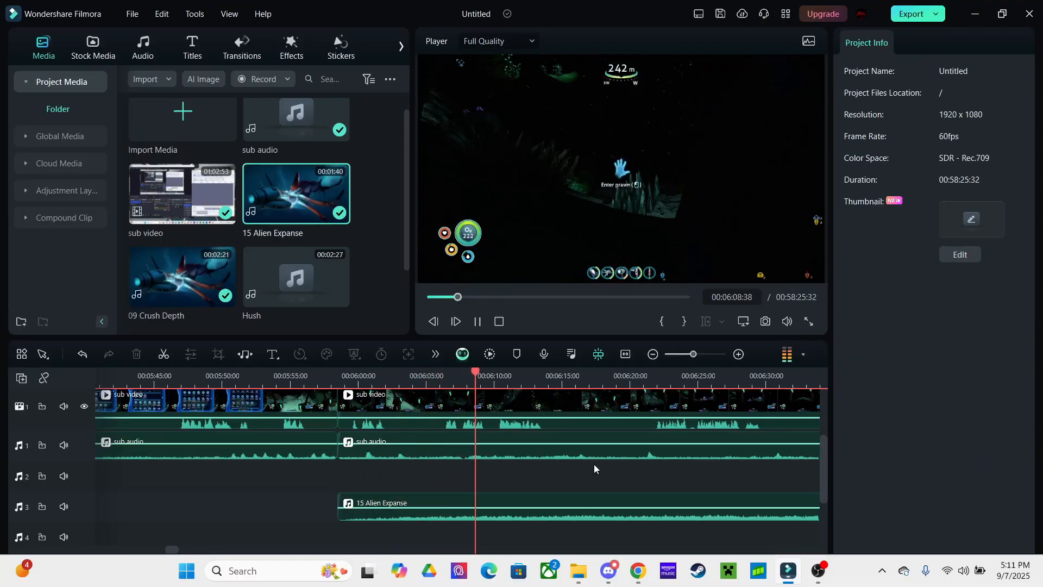
Split the gameplay clip at 6:05 and 6:33 and ripple-delete the middle piece between them
click(437, 378)
click(530, 400)
key(ctrl+b)
key(space)
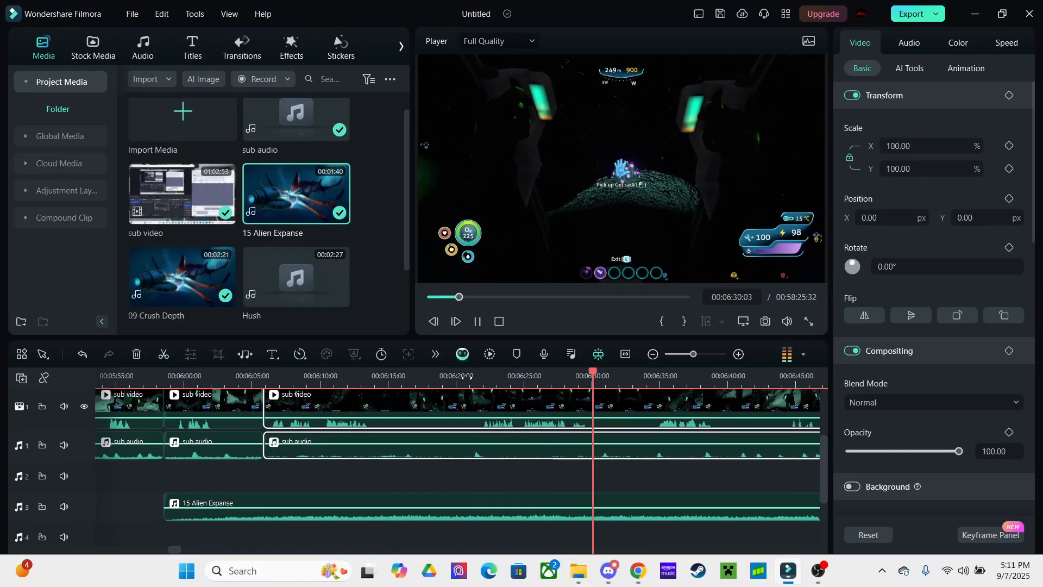
key(space)
click(586, 426)
click(565, 422)
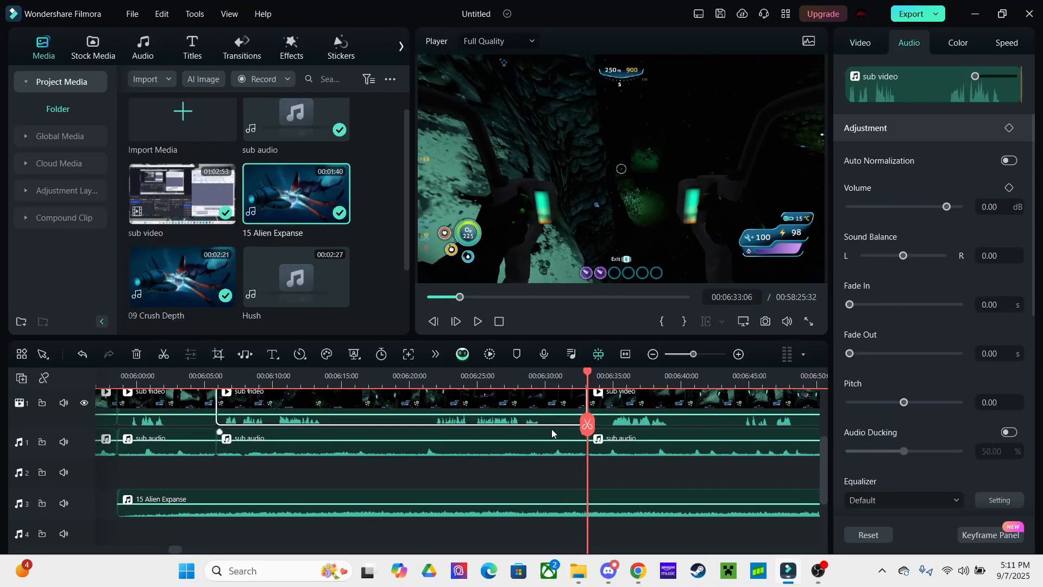
key(Delete)
key(space)
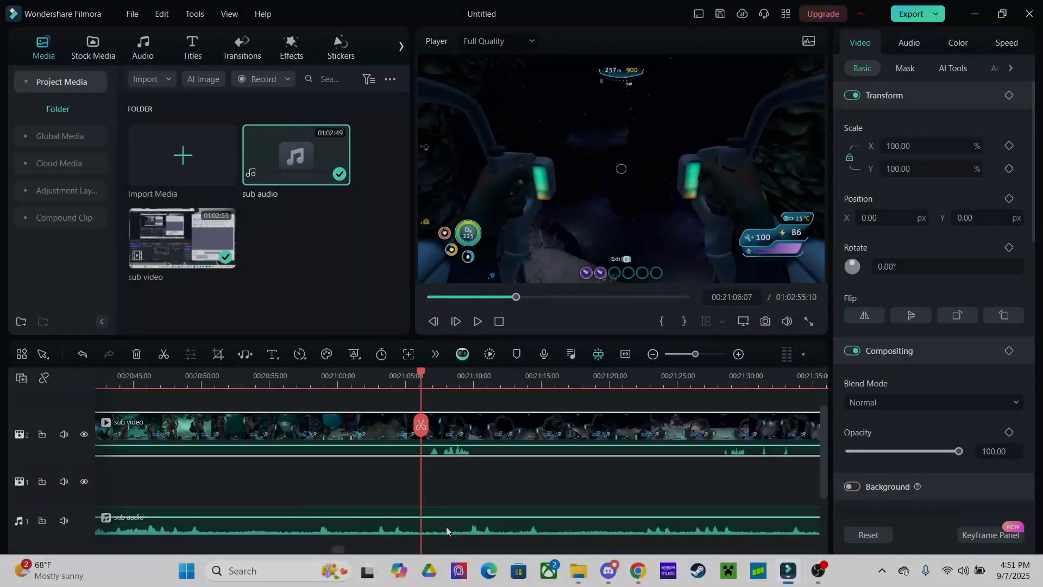
Split the clips at 21:06 and delete the left video and audio pieces
click(420, 425)
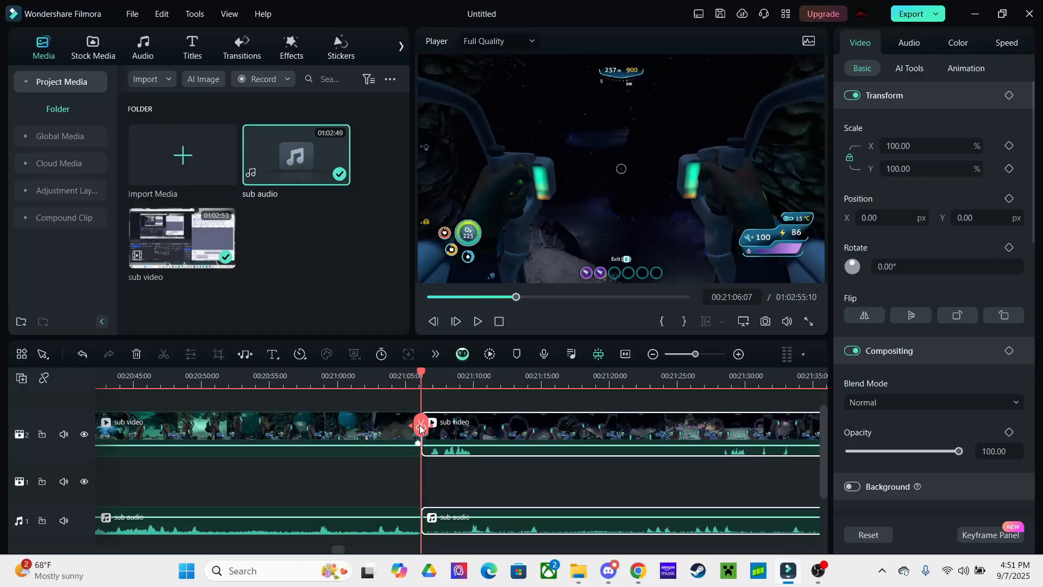
click(377, 432)
key(Delete)
click(387, 521)
key(Delete)
Move the remaining sub video clip down to track 1 and play back the edit
click(453, 444)
drag(453, 444, 453, 484)
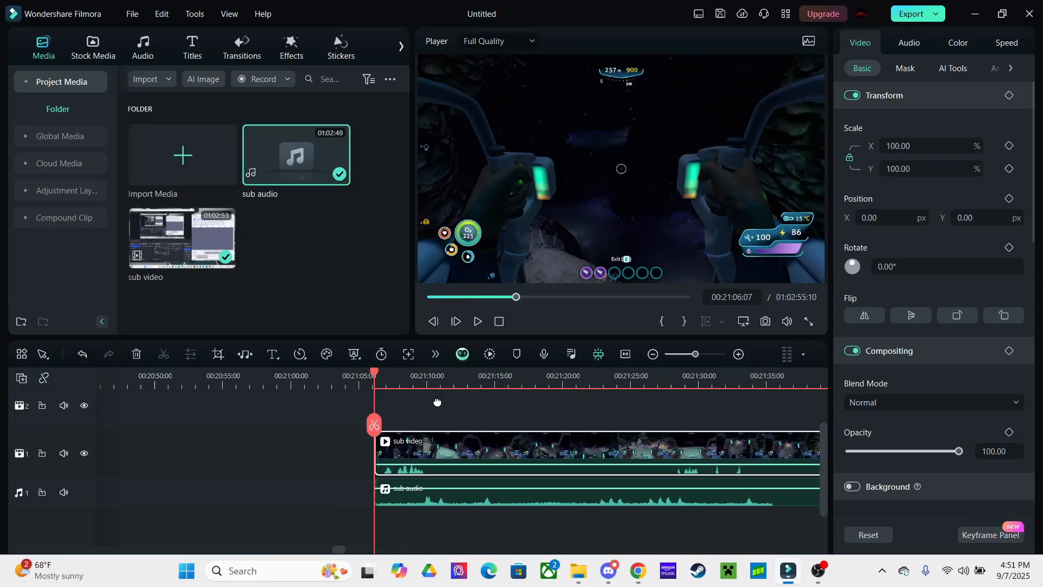
click(433, 410)
key(space)
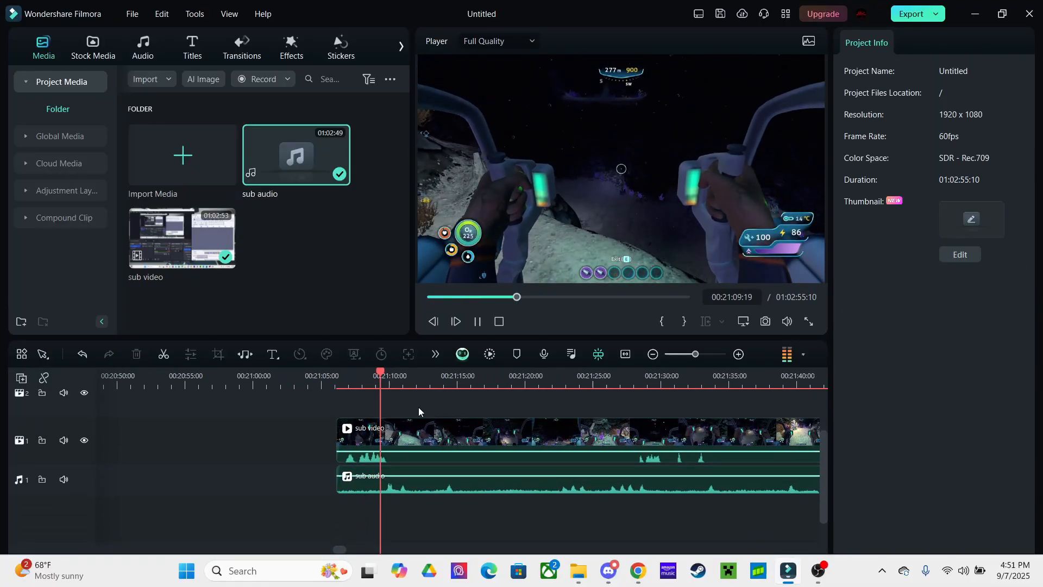
click(421, 432)
Check the clip's audio settings, then bring up the Upcoming Videos folder in File Explorer
click(908, 44)
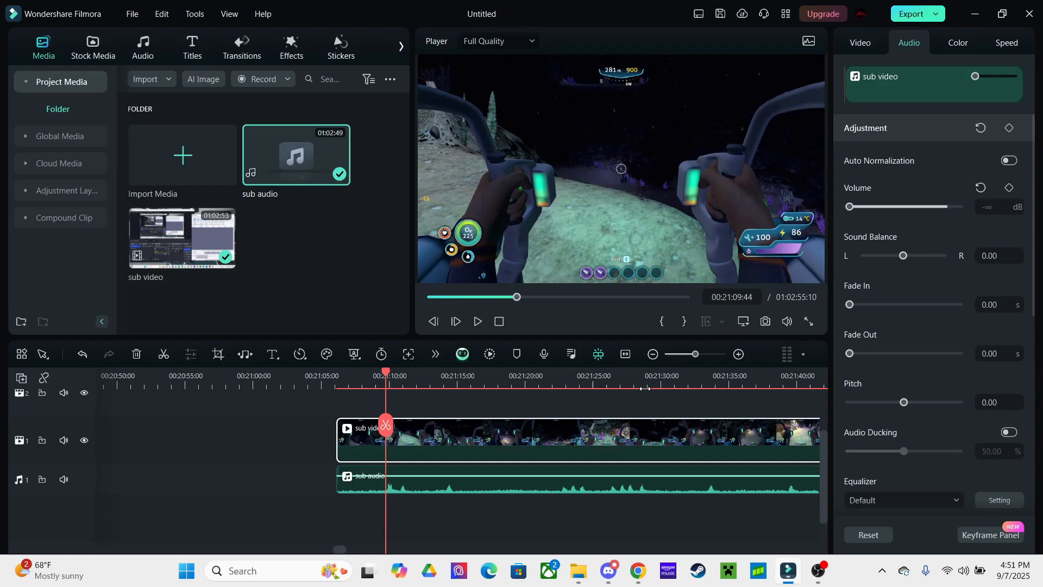
click(451, 412)
key(space)
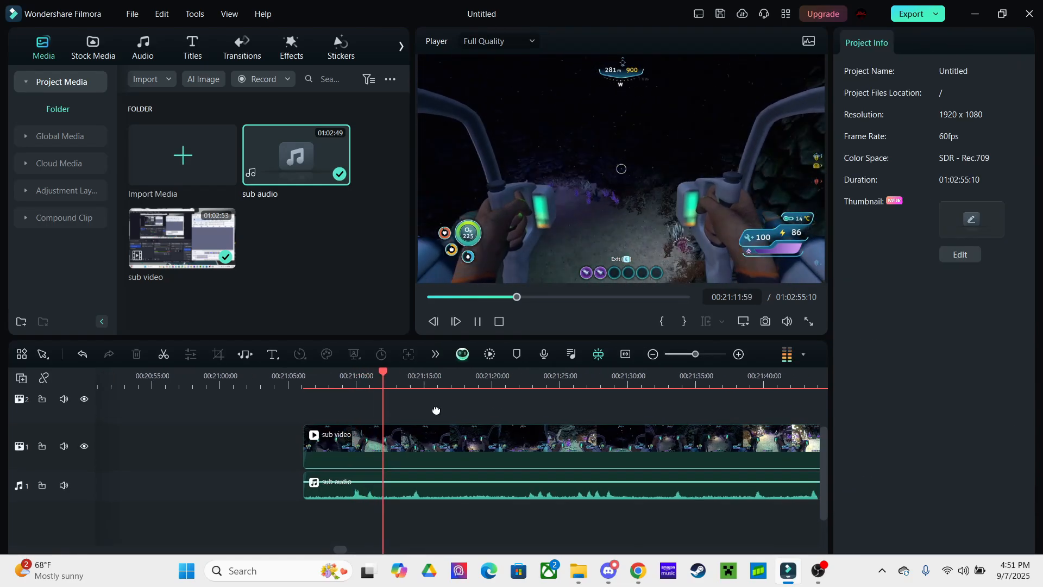
click(418, 444)
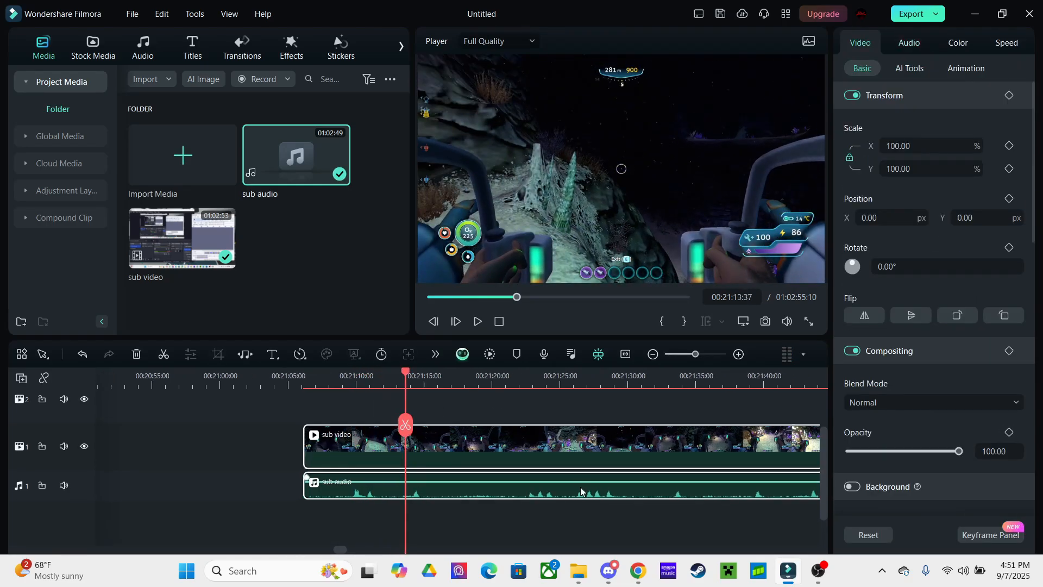
click(578, 571)
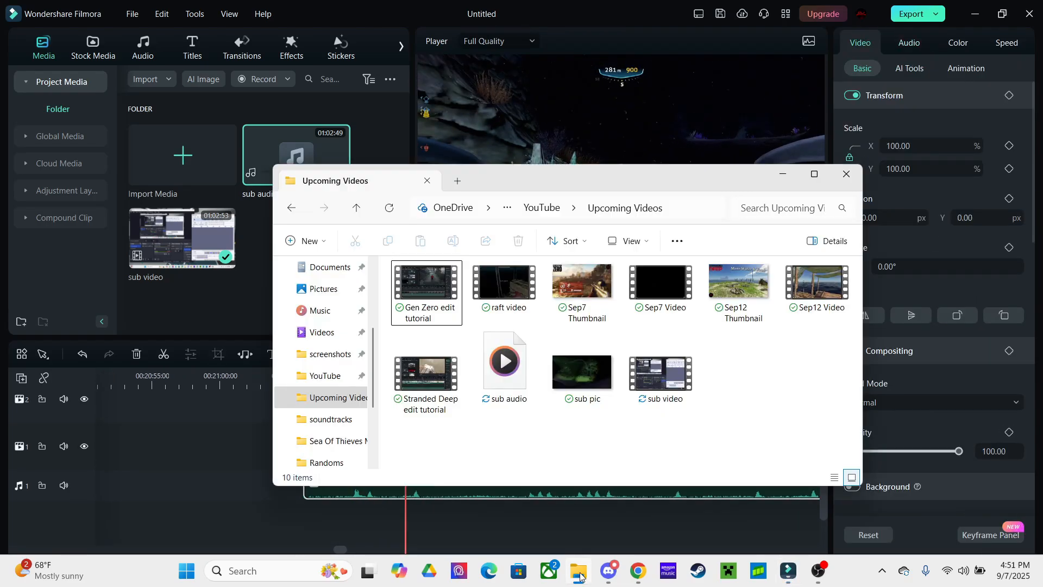
Preview Hush from the soundtracks folder and drag it into the media bin as a 00:02:27 clip
click(341, 425)
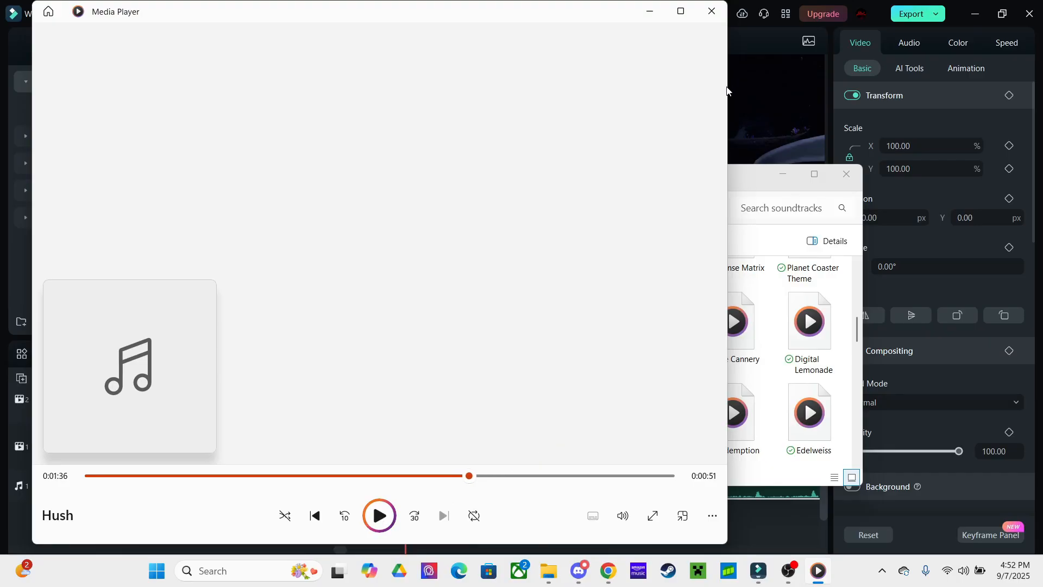
click(711, 10)
drag(427, 414, 210, 263)
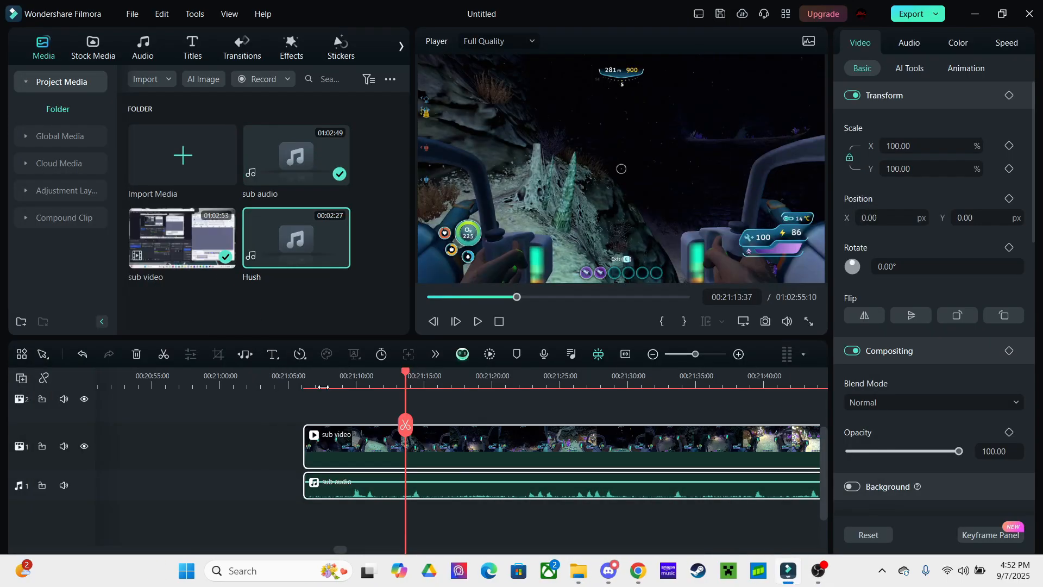
Delete the empty video and audio gaps so the gameplay starts at zero
click(436, 406)
key(space)
key(space)
scroll(447, 410, left, 1)
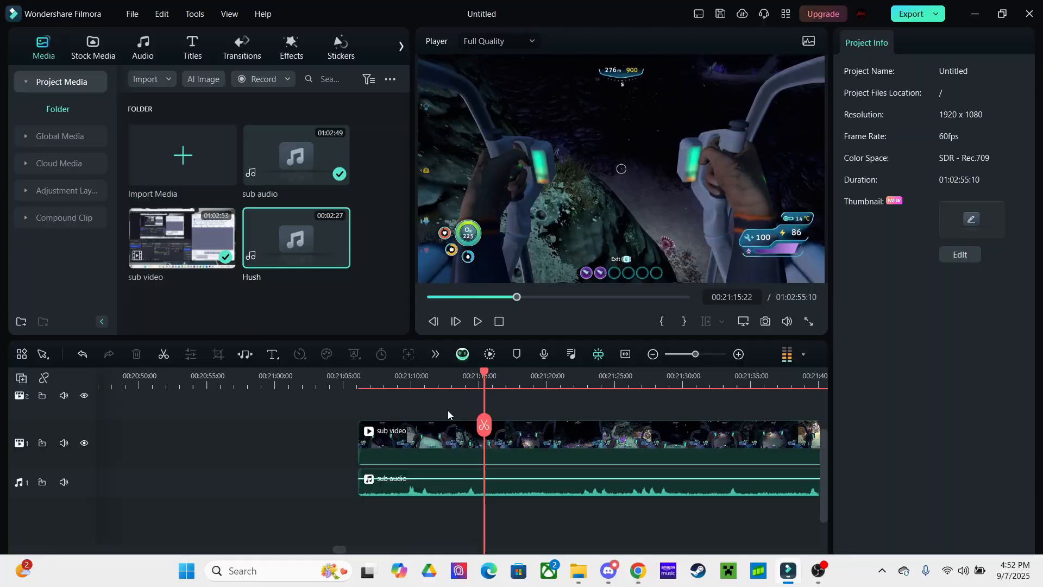
click(324, 455)
key(Delete)
click(312, 487)
key(Delete)
Place Hush on audio track 3, add a Dissolve at the video start, and fade in sub audio
drag(342, 261, 140, 507)
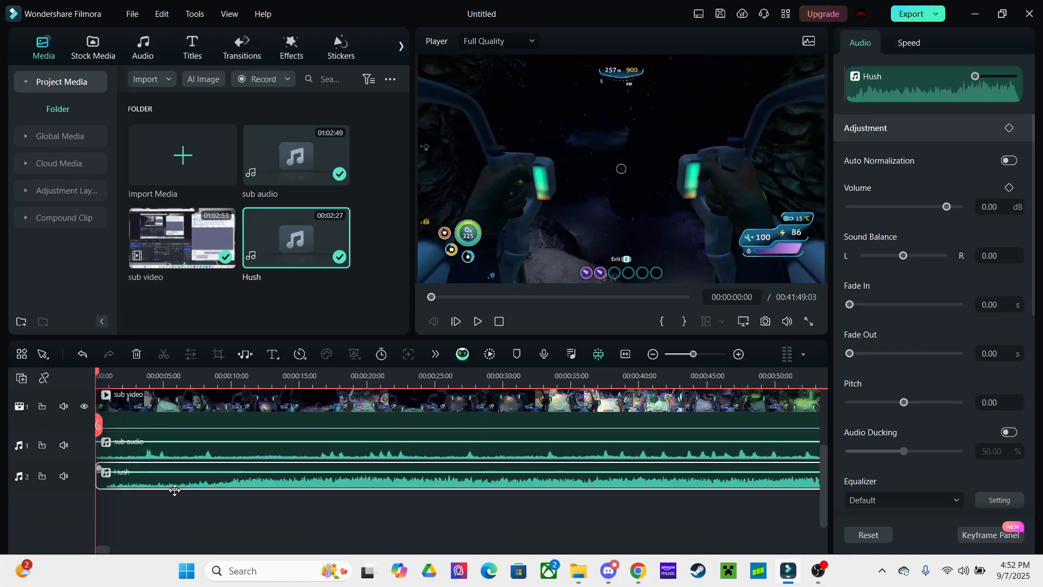
click(238, 53)
drag(182, 150, 95, 380)
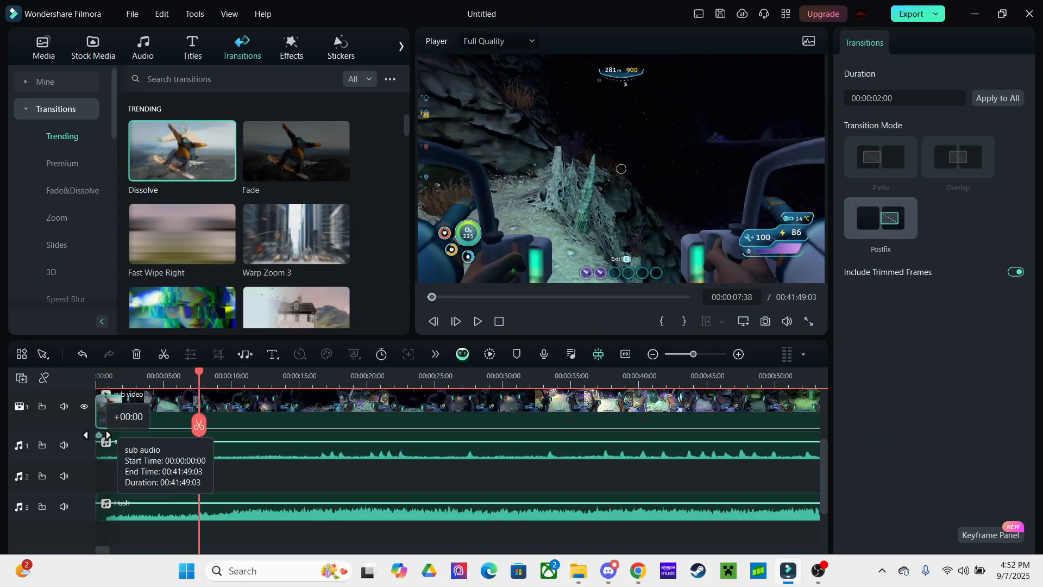
drag(96, 434, 118, 437)
drag(199, 380, 94, 384)
click(138, 468)
key(space)
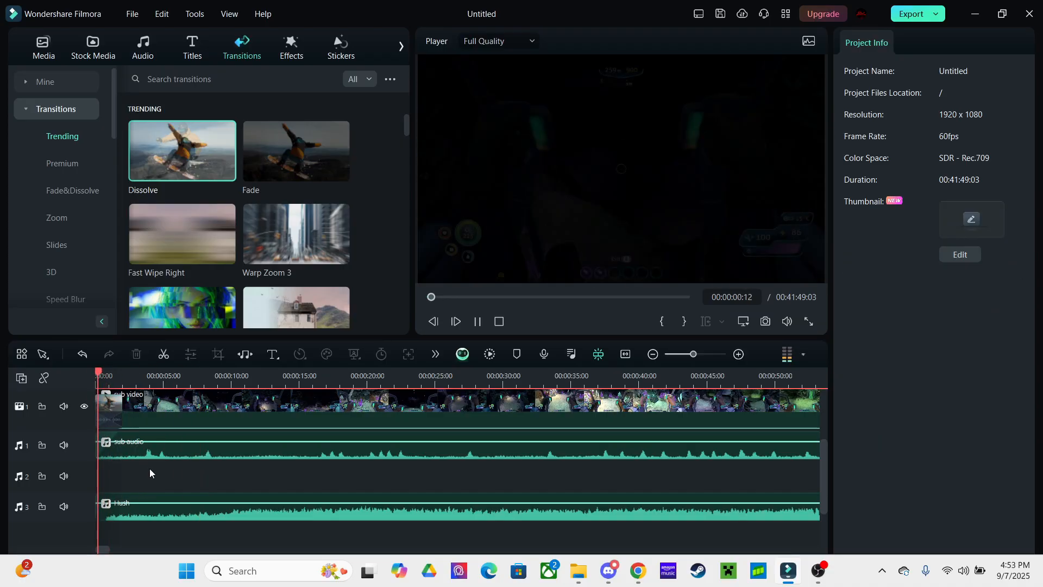
Lower the Hush music volume to -3 dB
click(299, 514)
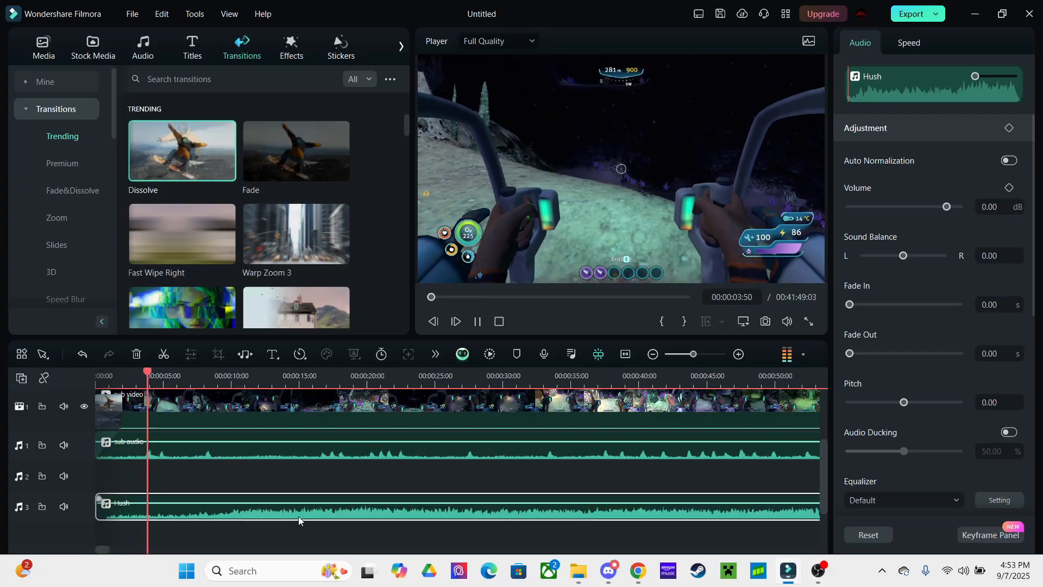
drag(944, 206, 944, 212)
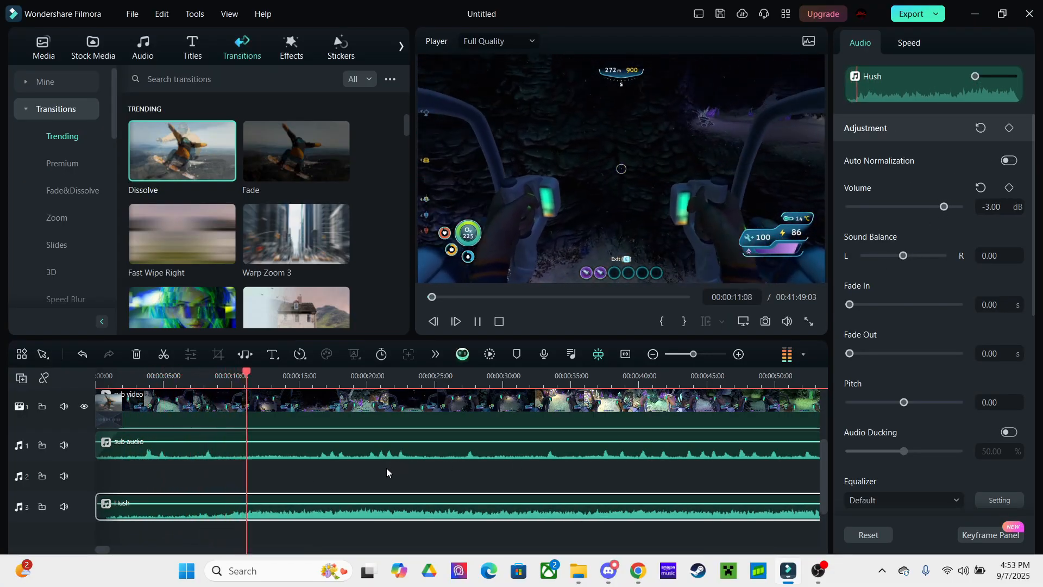
click(387, 467)
Split the gameplay at about 0:11 and 0:31 and delete the middle video and audio pieces
click(306, 407)
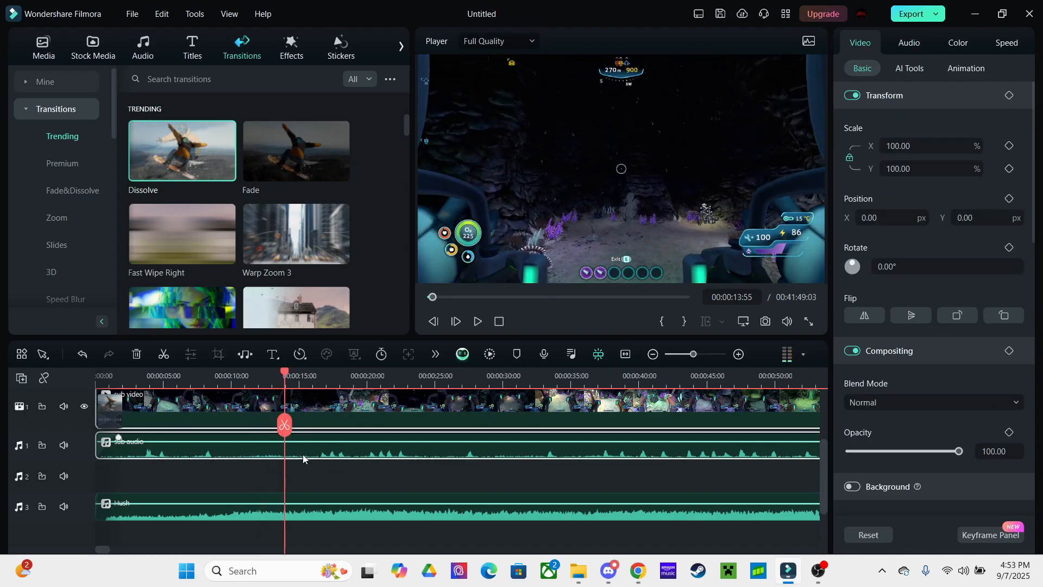
drag(285, 375, 237, 379)
click(248, 425)
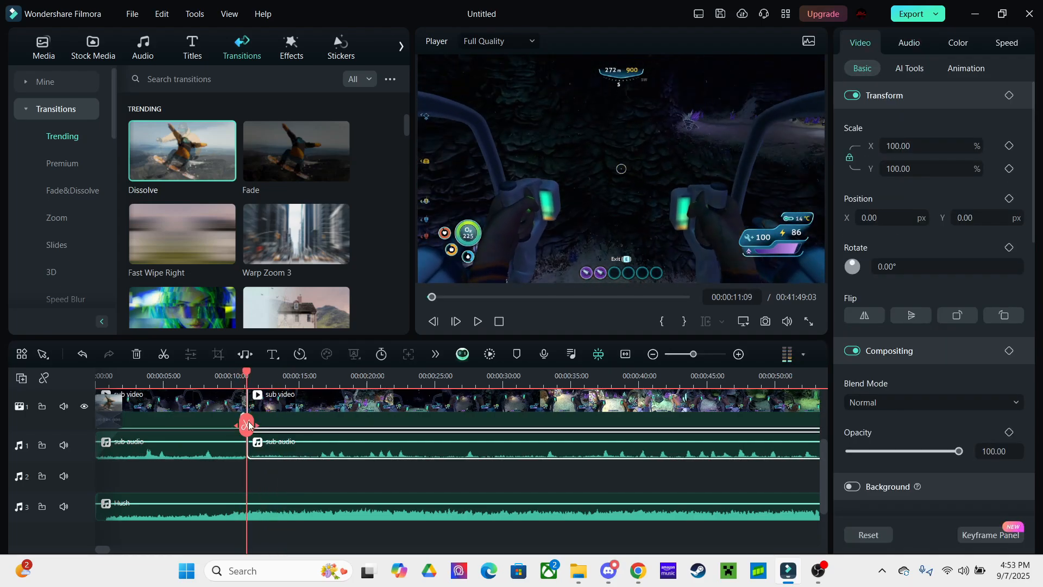
drag(364, 383, 441, 383)
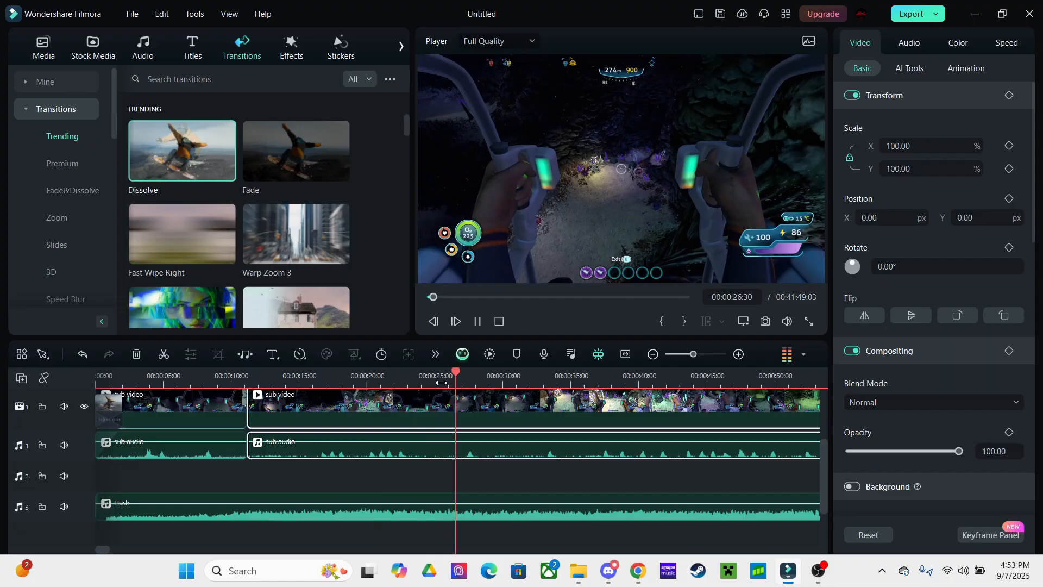
click(517, 393)
click(510, 378)
click(522, 426)
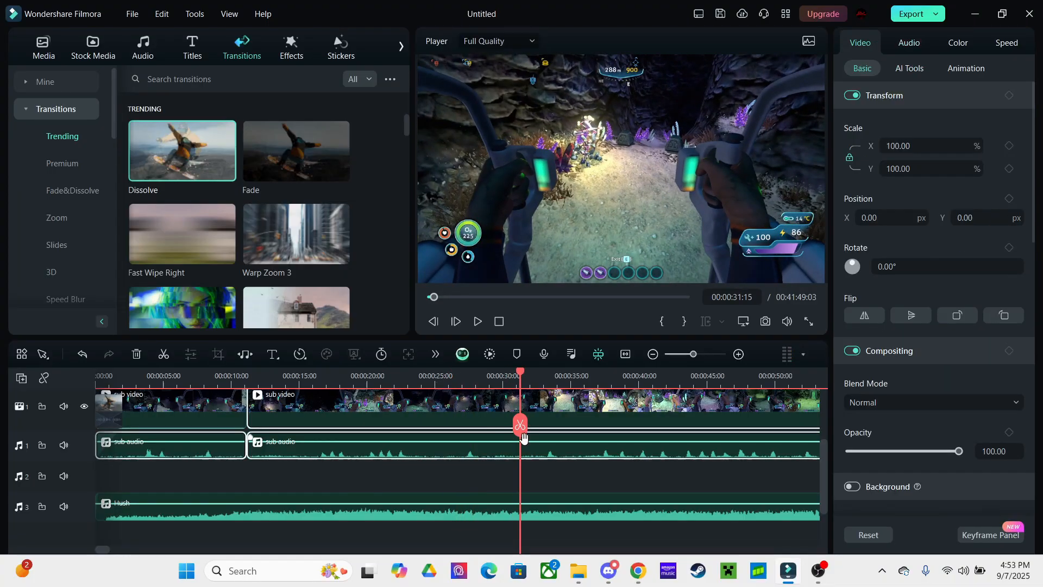
click(467, 399)
key(Delete)
click(433, 452)
key(Delete)
Close the empty video gap and review the cut, undoing an accidental split near 0:20
click(408, 417)
key(Delete)
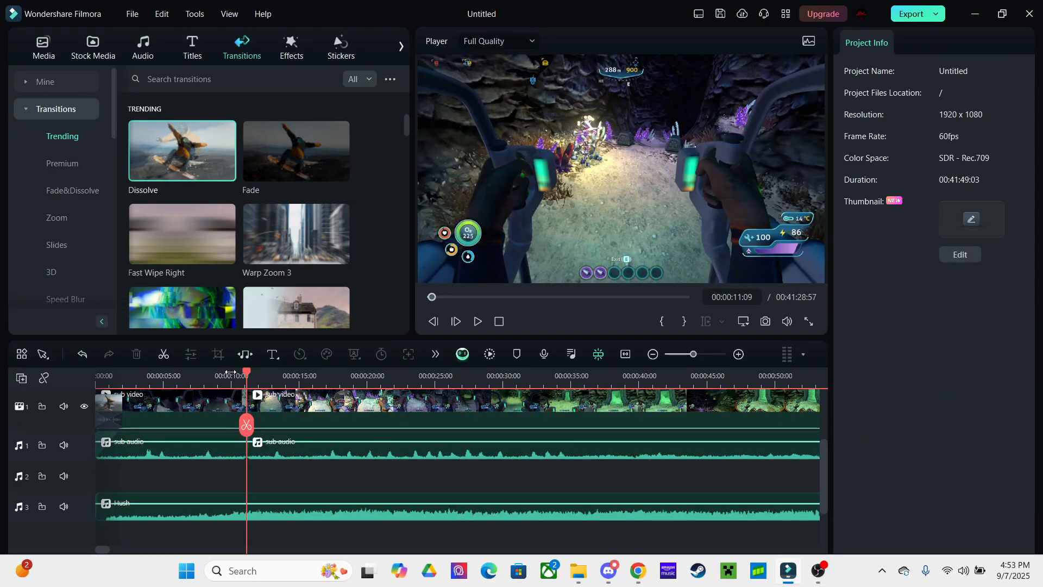
click(228, 375)
key(space)
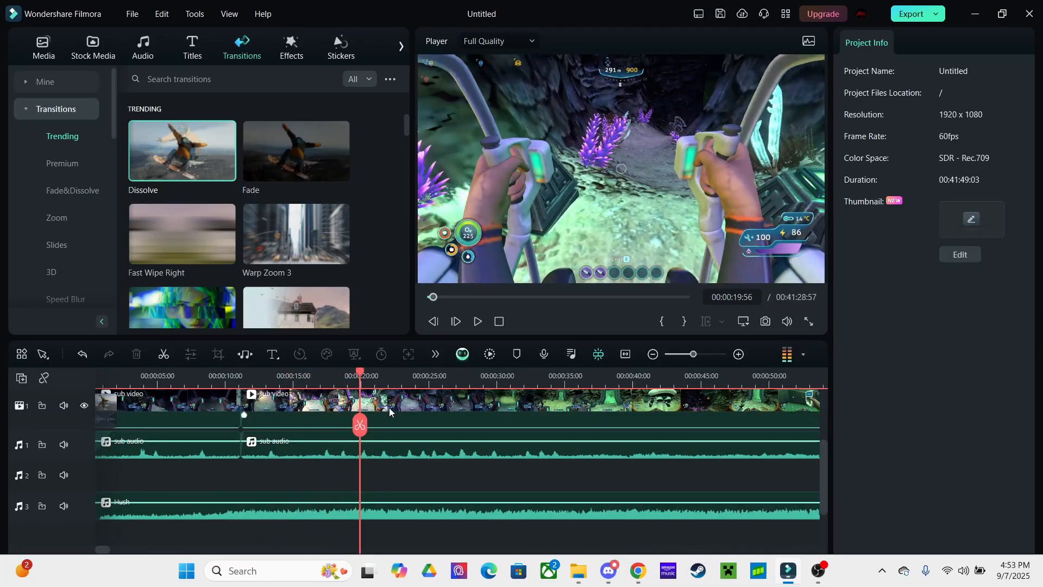
click(389, 407)
click(364, 429)
key(space)
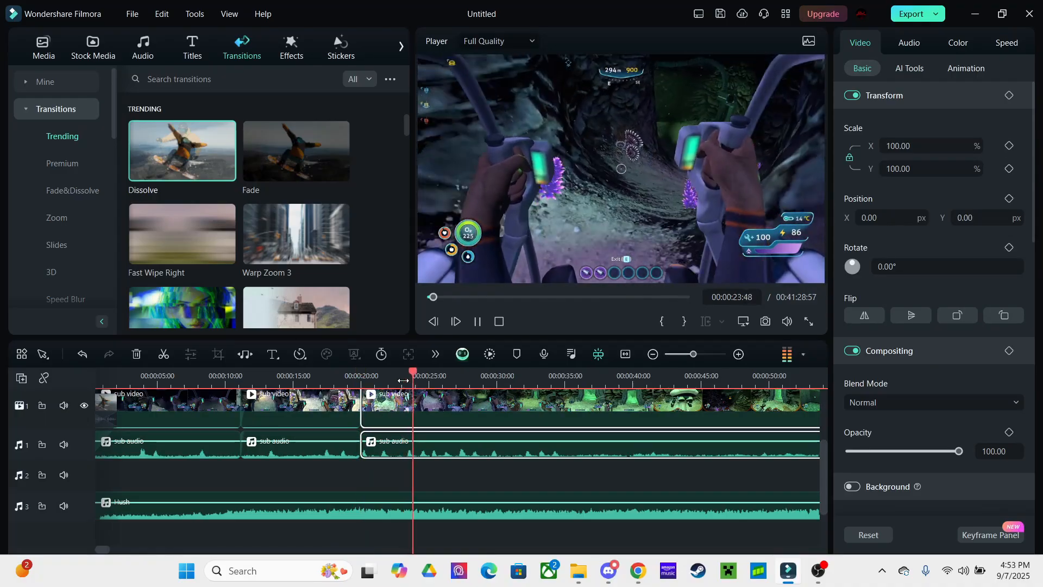
key(ctrl+z)
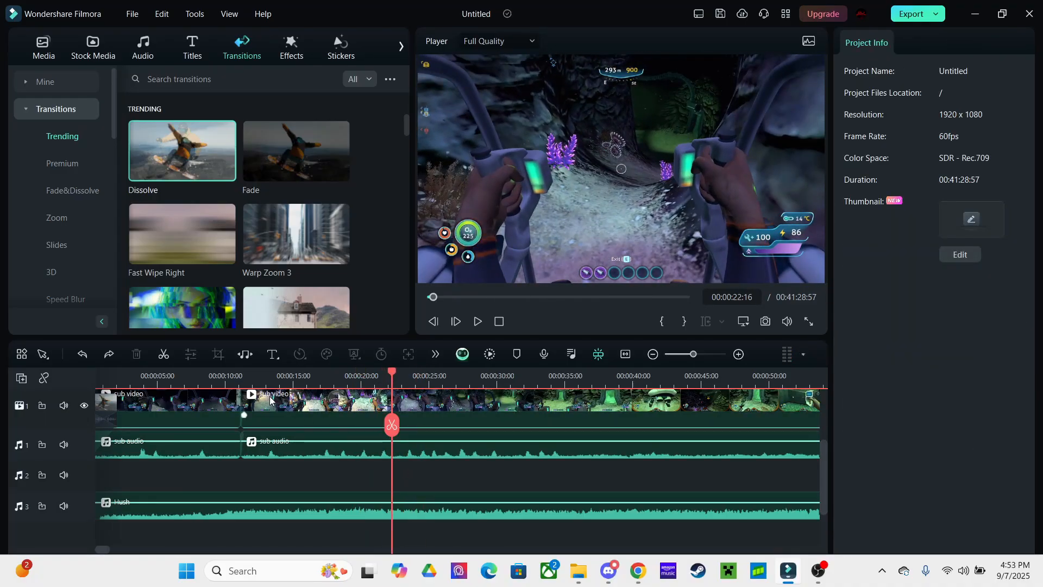
Split the gameplay video and its audio at 00:00:24:55
click(255, 375)
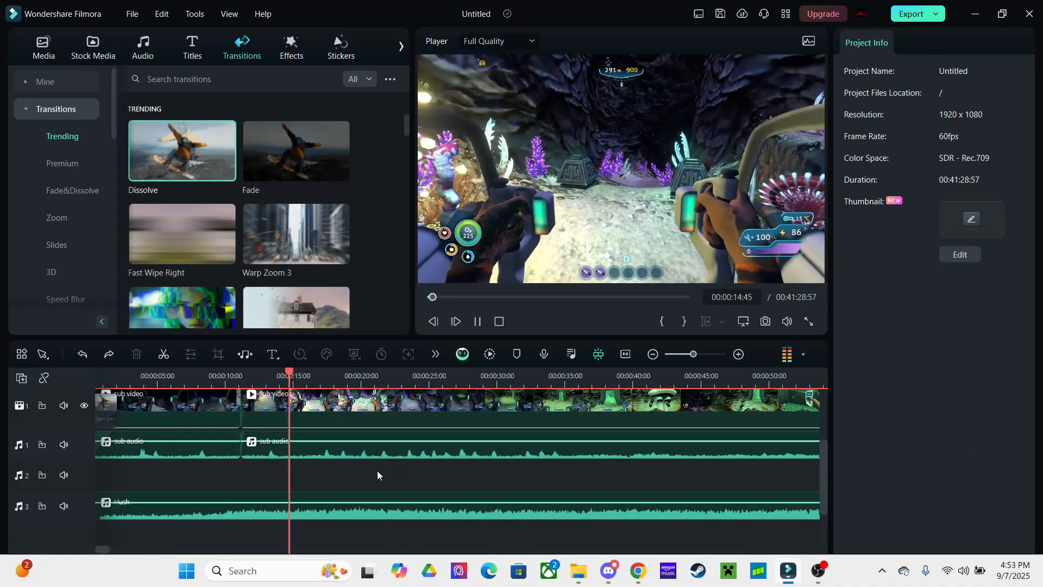
scroll(377, 471, right, 2)
scroll(377, 471, up, 1)
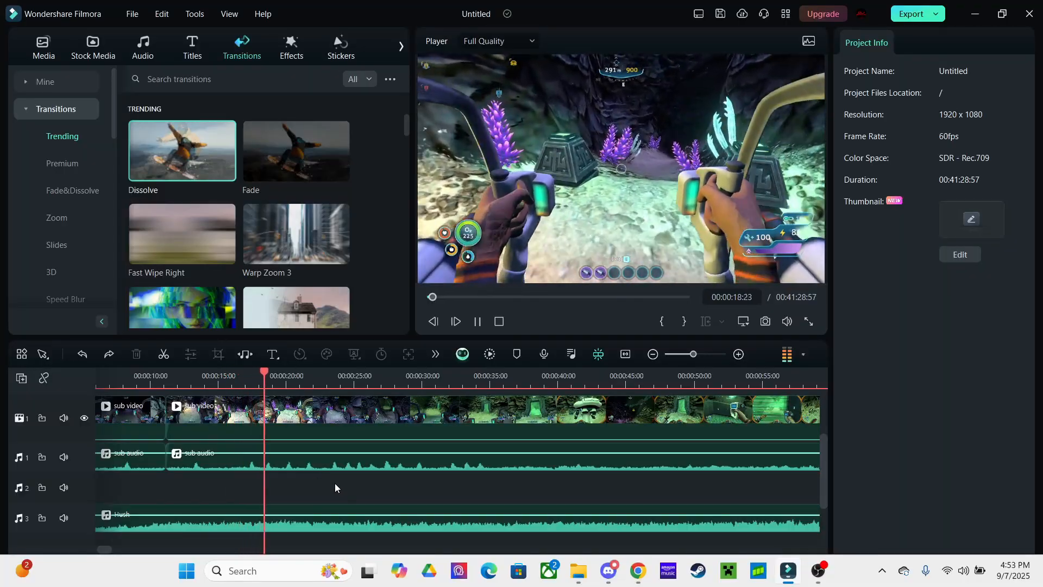
scroll(350, 477, right, 1)
click(340, 528)
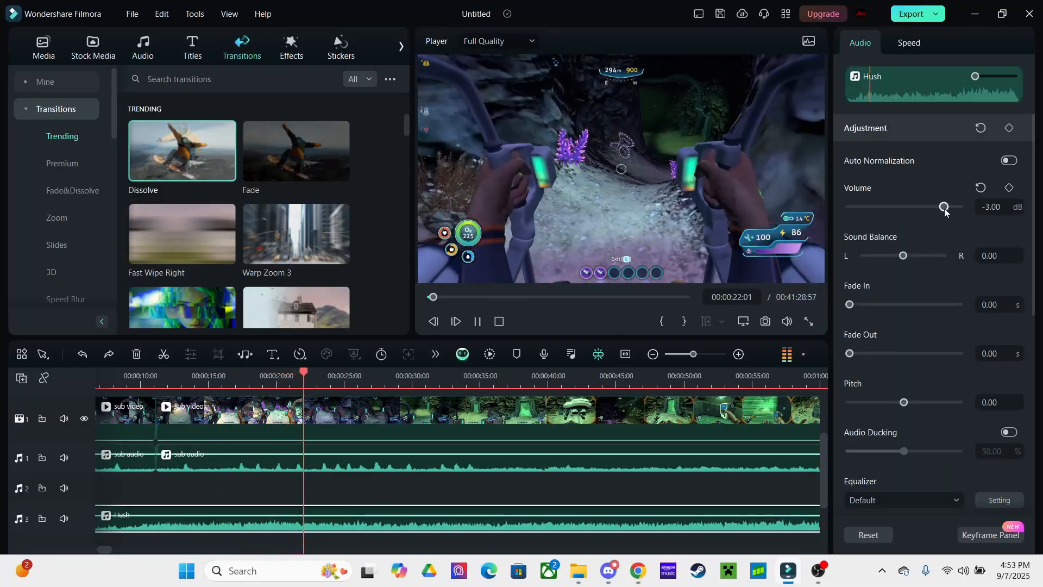
click(552, 460)
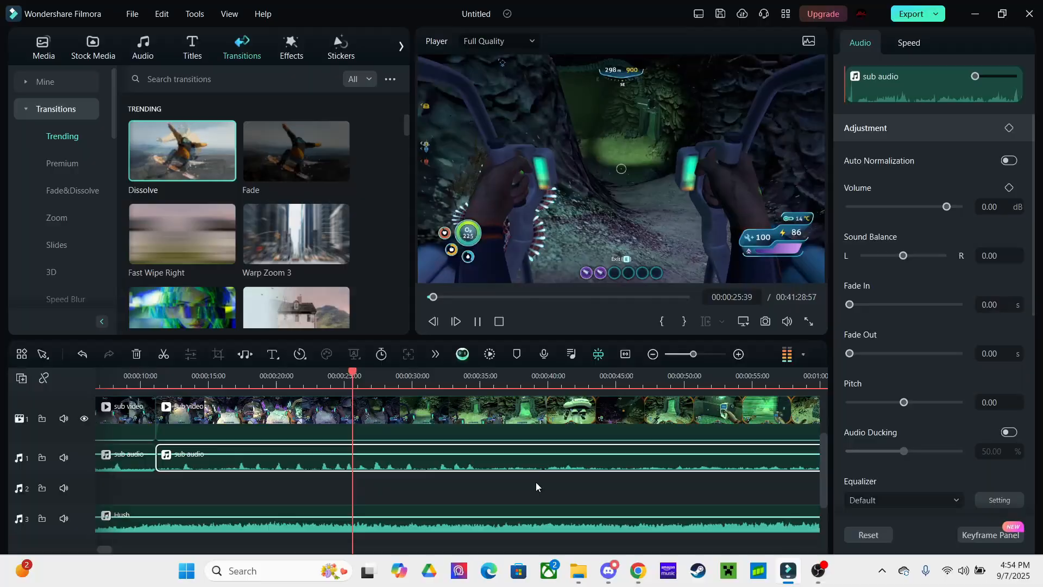
click(536, 481)
key(space)
scroll(534, 483, left, 3)
click(395, 378)
key(space)
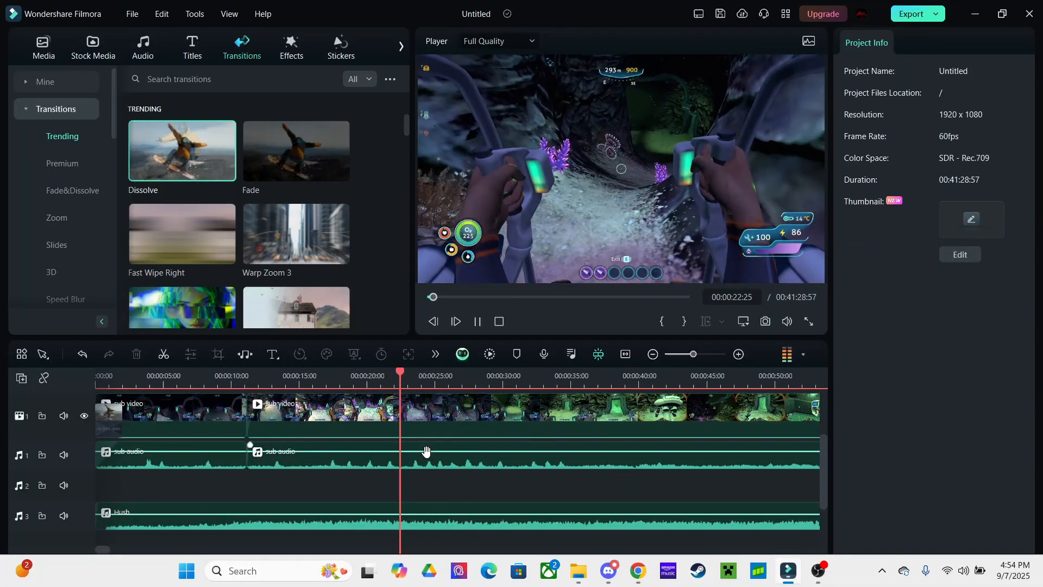
click(442, 424)
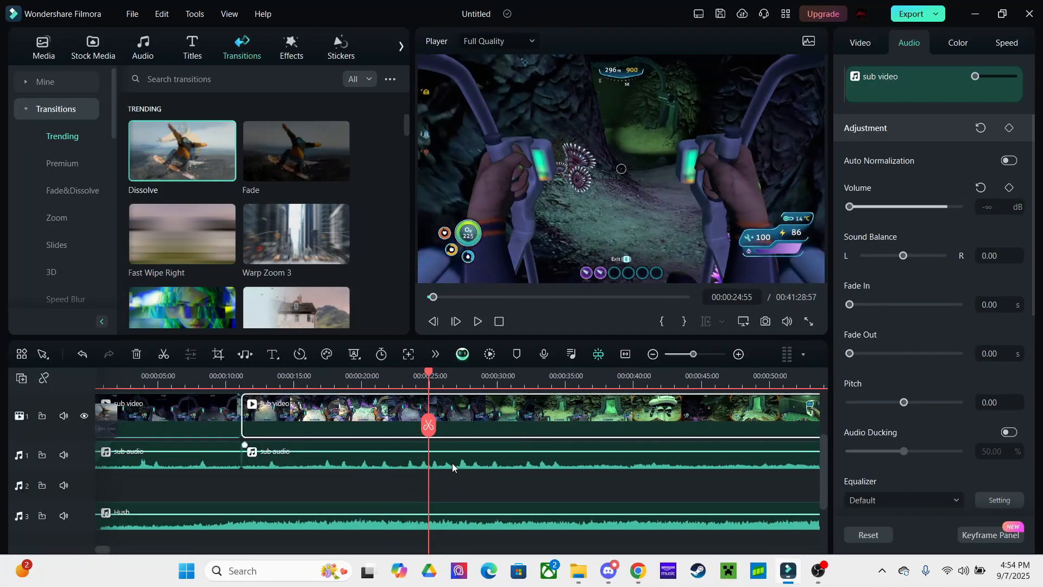
click(429, 425)
Delete everything after 0:25 and add sub video and sub audio from Media to the timeline
key(Delete)
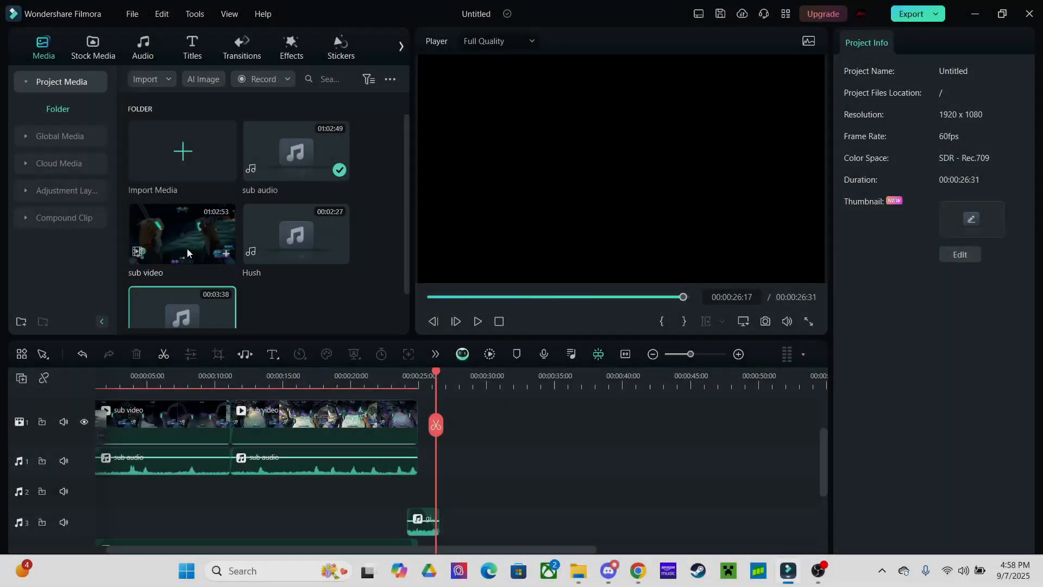
drag(187, 253, 481, 421)
key(space)
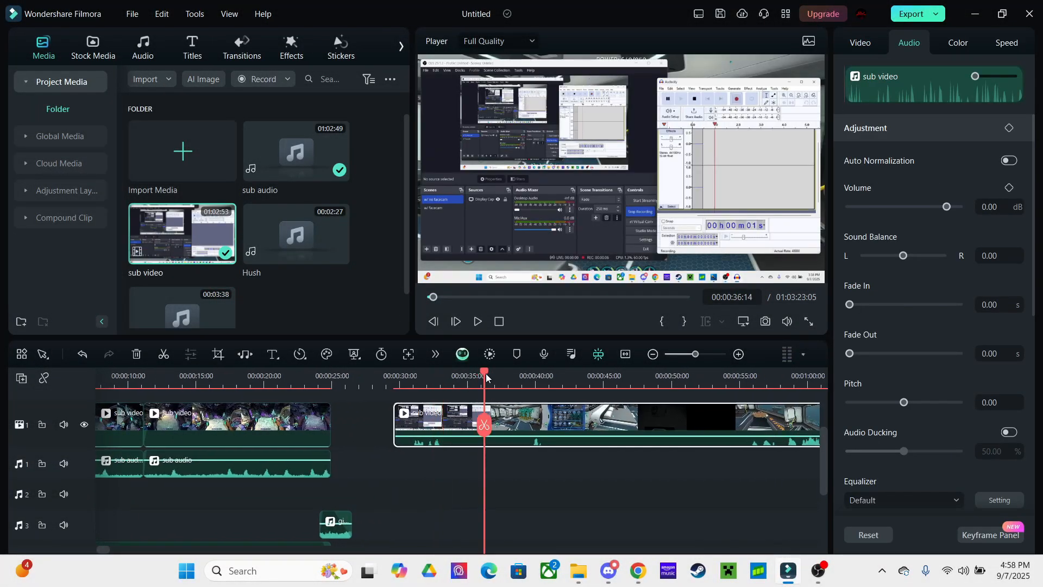
drag(320, 155, 479, 491)
Split the newly added clips at 00:00:50:14
key(space)
scroll(494, 466, right, 1)
scroll(483, 471, right, 2)
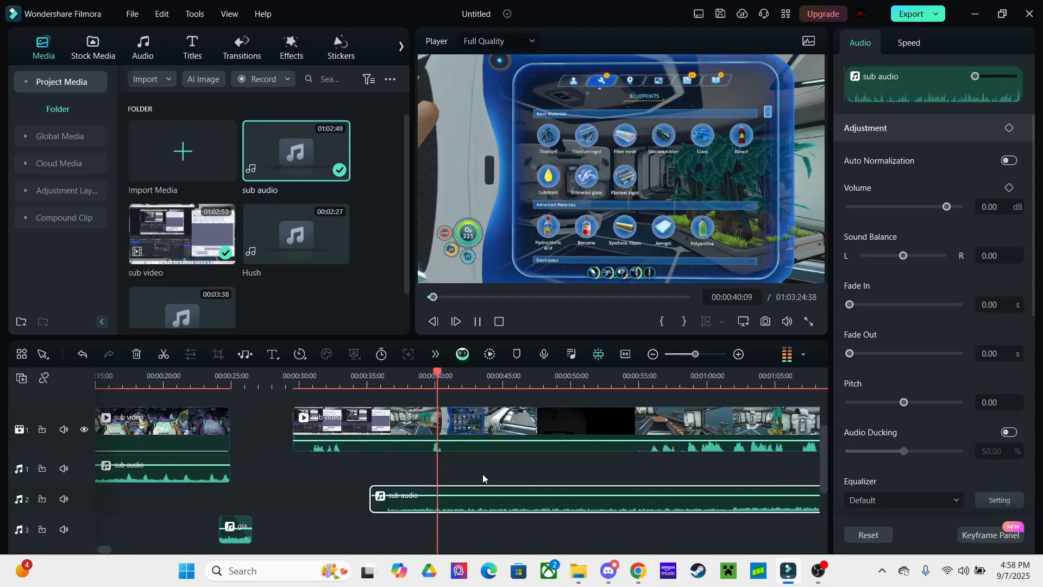
click(630, 470)
drag(562, 380, 518, 380)
key(space)
click(534, 441)
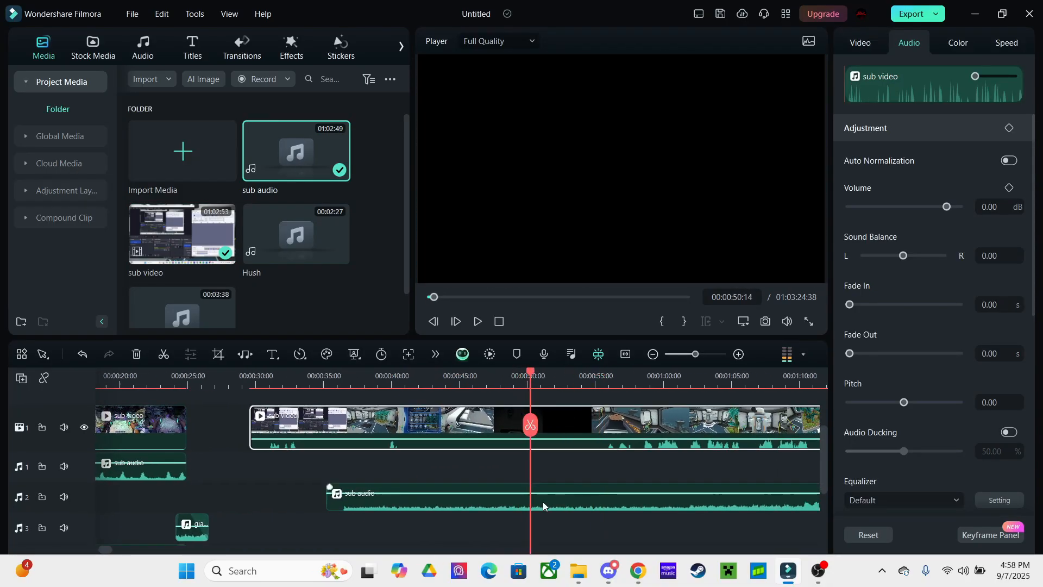
key(ctrl+b)
Delete the unwanted front video and audio pieces and gap, lining sub audio up at 25 seconds
click(481, 440)
key(Delete)
click(471, 505)
key(Delete)
click(478, 419)
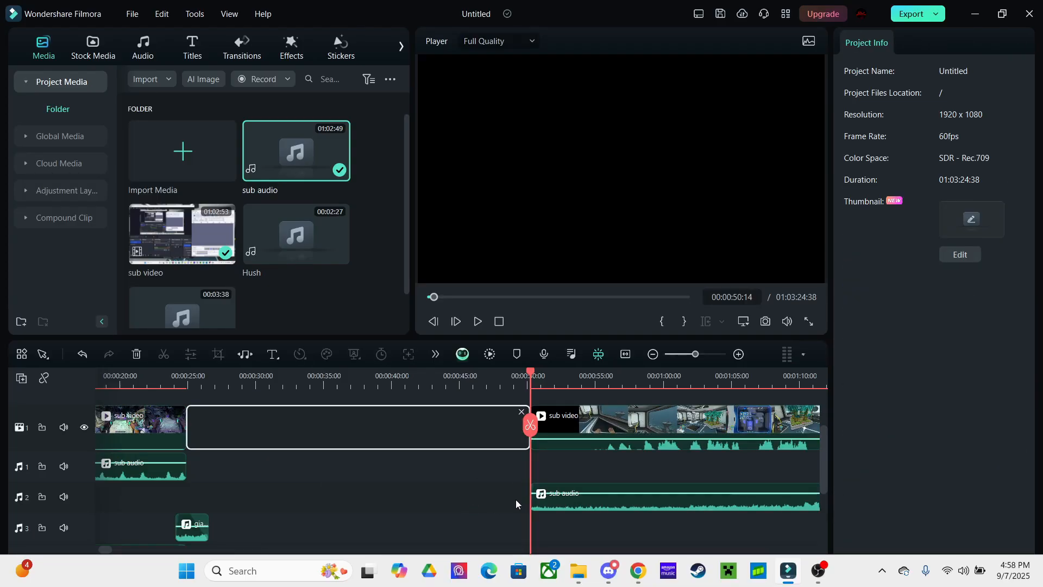
key(Delete)
drag(559, 504, 225, 496)
scroll(412, 475, left, 4)
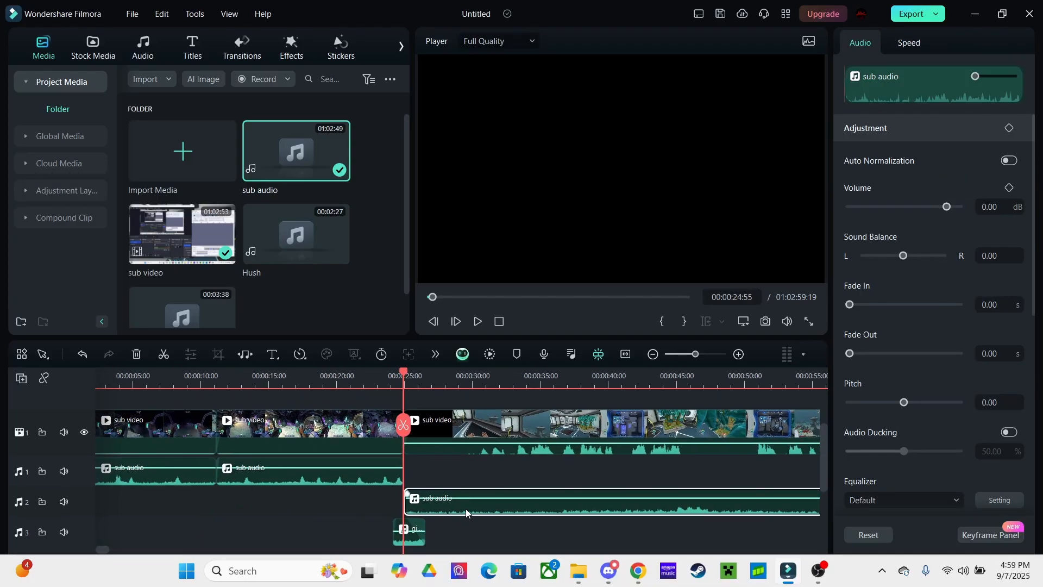
key(space)
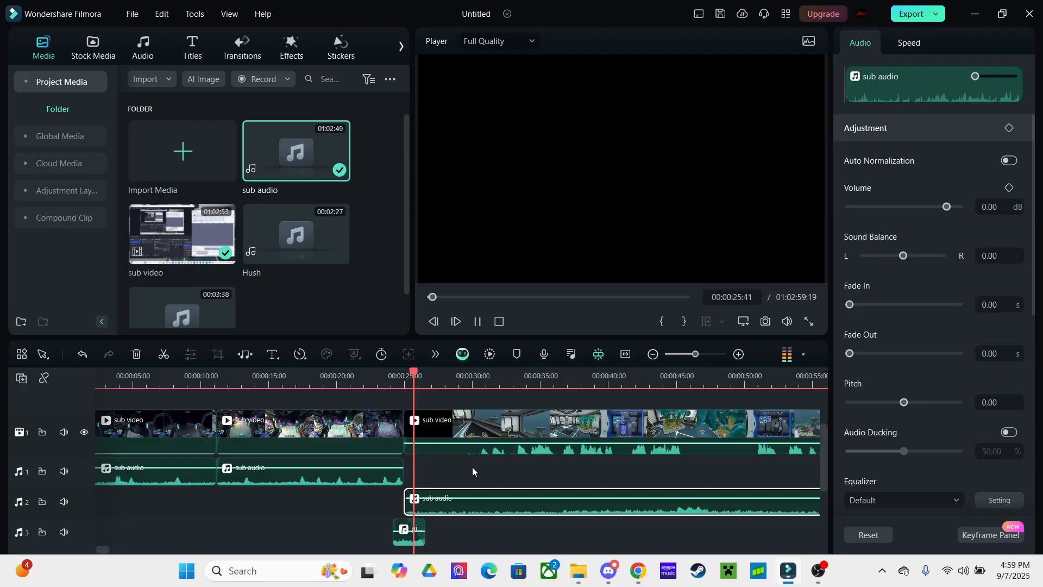
Rebalance the volumes of the second gameplay clip and the sub audio on track 2
right_click(474, 468)
click(475, 467)
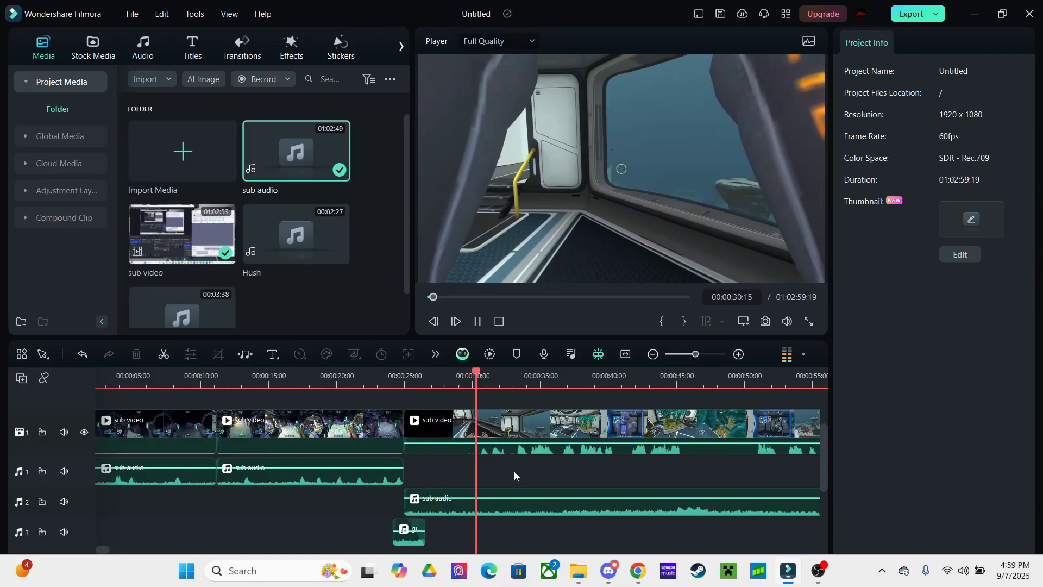
scroll(504, 461, right, 1)
scroll(504, 461, down, 1)
scroll(504, 461, right, 2)
scroll(504, 461, up, 1)
click(506, 444)
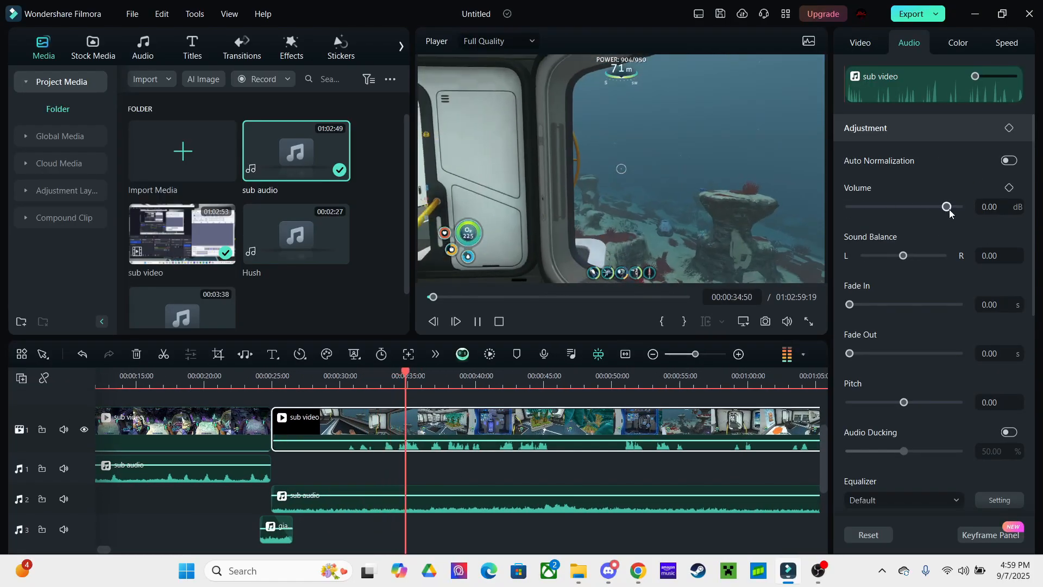
drag(947, 208, 942, 210)
click(480, 510)
click(444, 468)
key(space)
Play back the join from about 22 seconds, stopping at 00:00:28:58
scroll(434, 463, left, 2)
scroll(434, 464, down, 1)
click(345, 492)
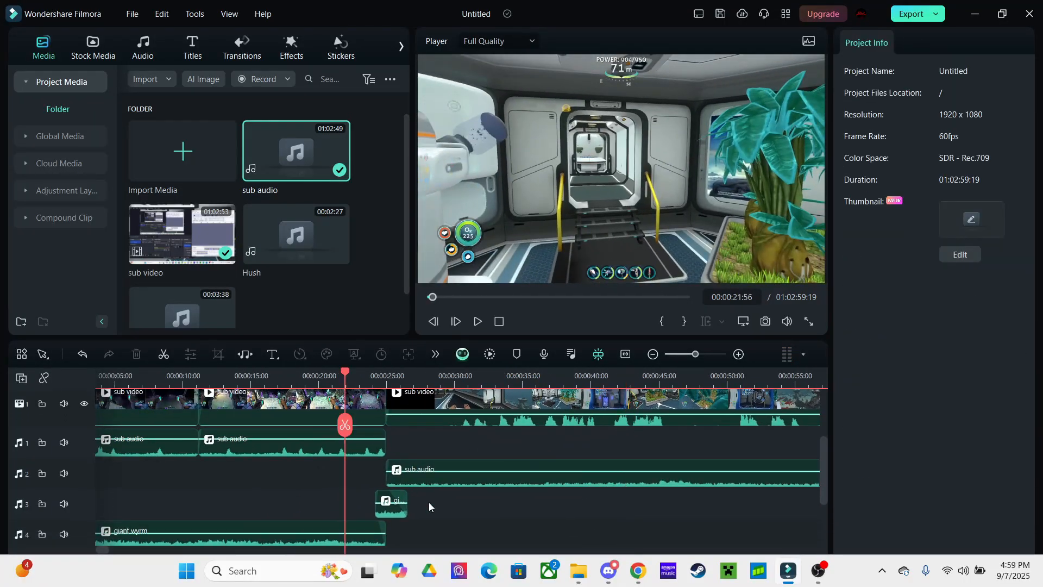
key(space)
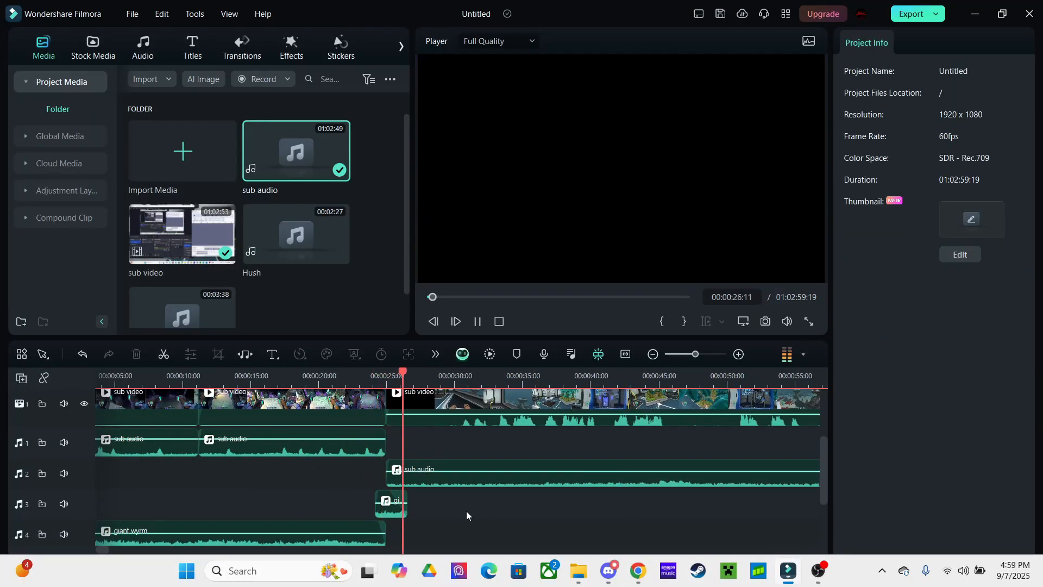
scroll(478, 473, up, 1)
scroll(478, 472, left, 1)
key(space)
Import the Cipher soundtrack from the soundtracks folder into Filmora's project media
click(242, 48)
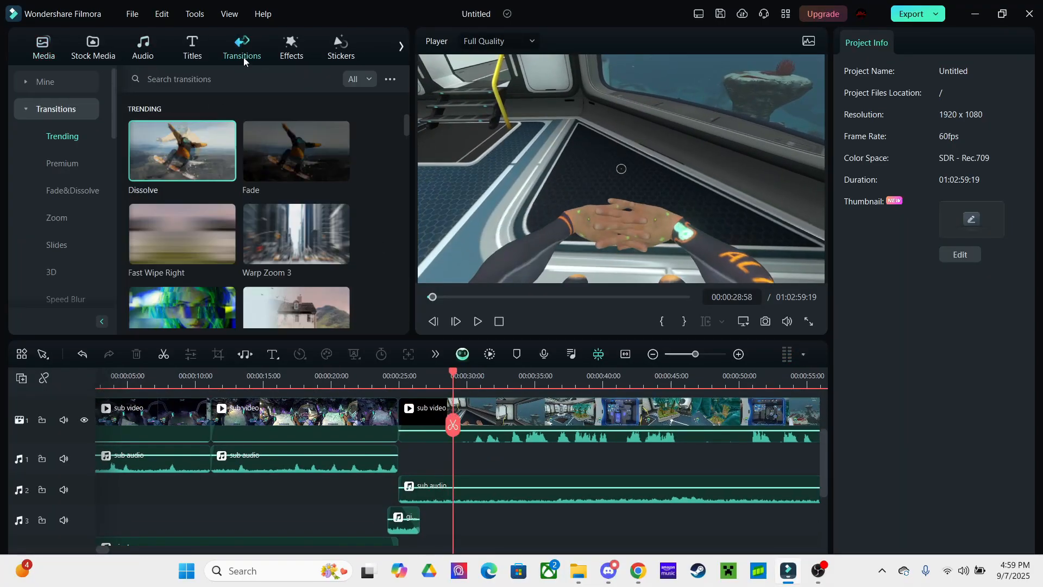
click(44, 48)
click(579, 570)
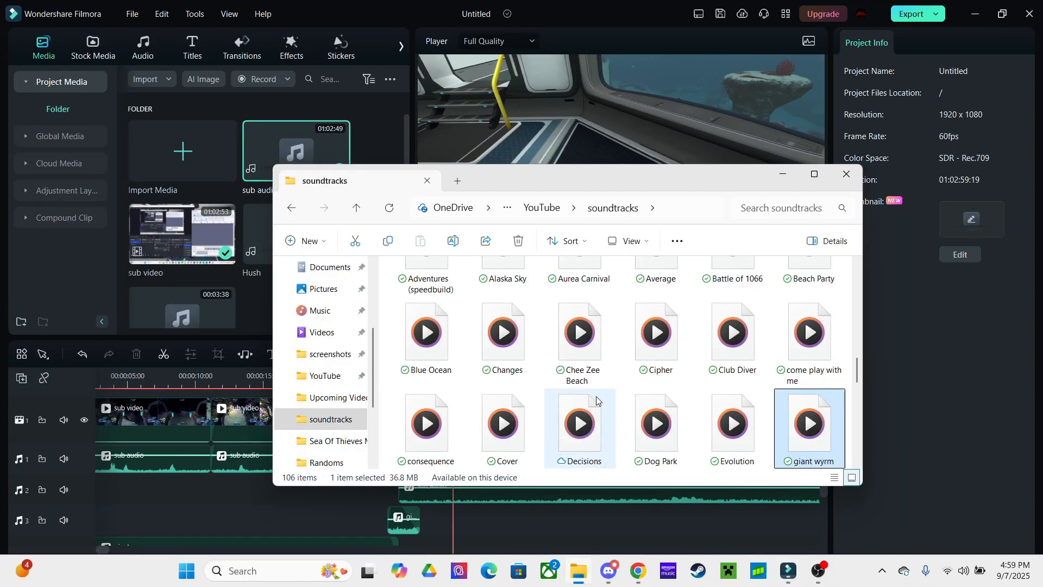
drag(656, 338, 182, 274)
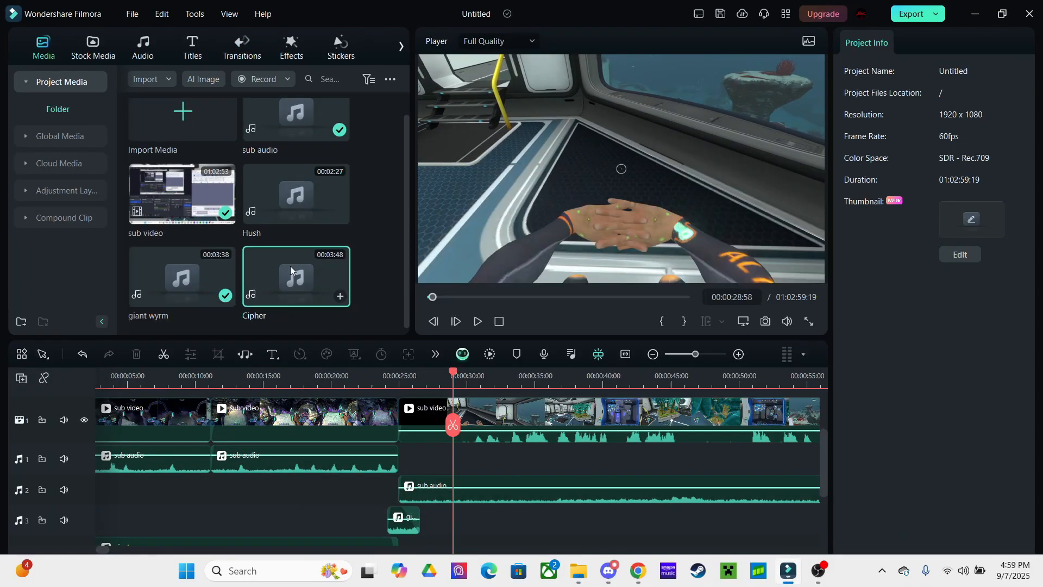
Place Cipher on audio track 4, aligned with the playhead at 00:00:25:40
drag(296, 277, 482, 487)
click(408, 376)
drag(946, 206, 935, 207)
key(space)
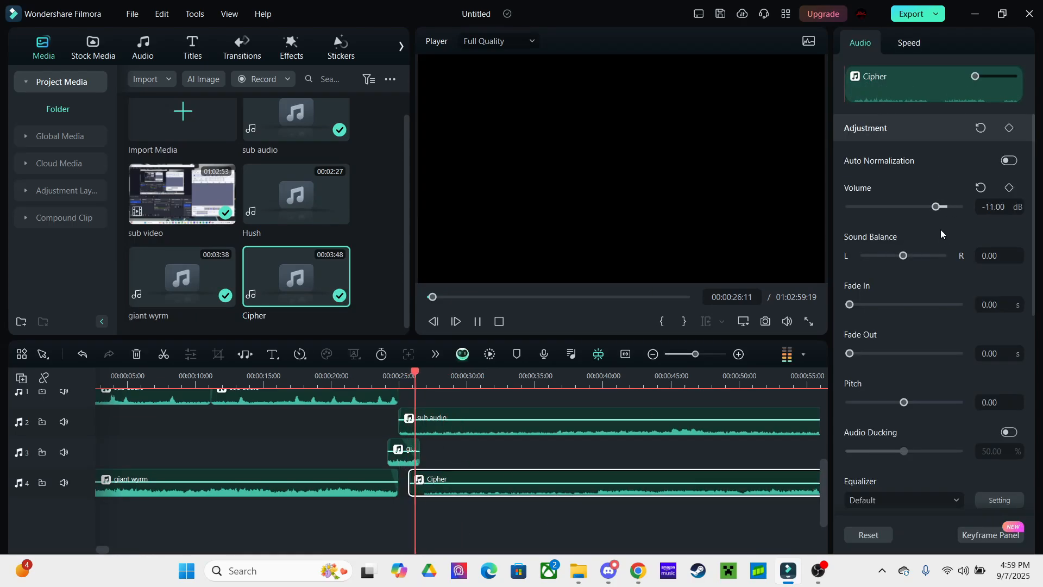
click(558, 450)
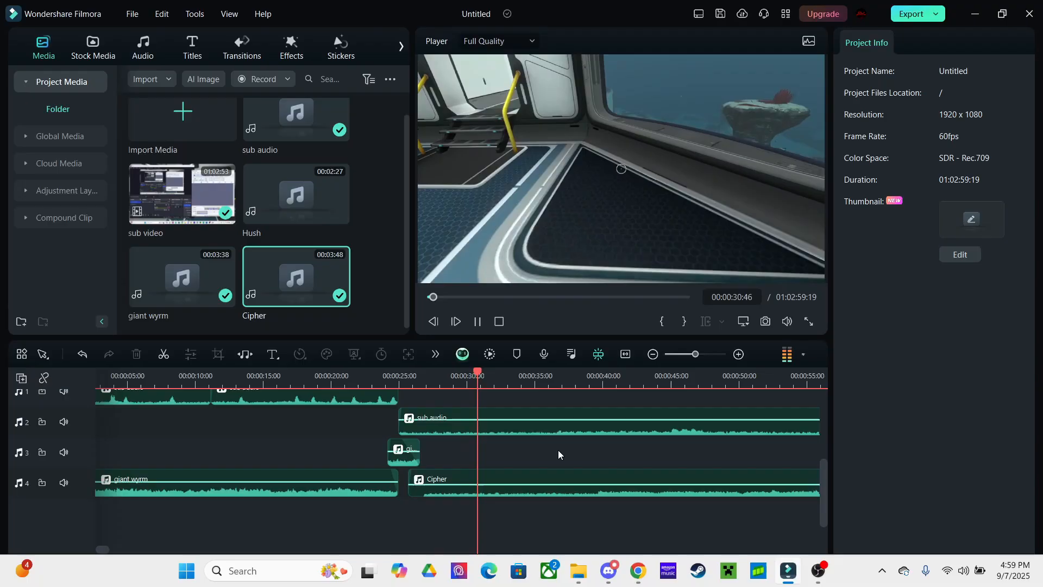
Place sub audio on audio track 2 and drag the Cipher file onto the timeline again
scroll(492, 514, up, 2)
scroll(492, 514, right, 2)
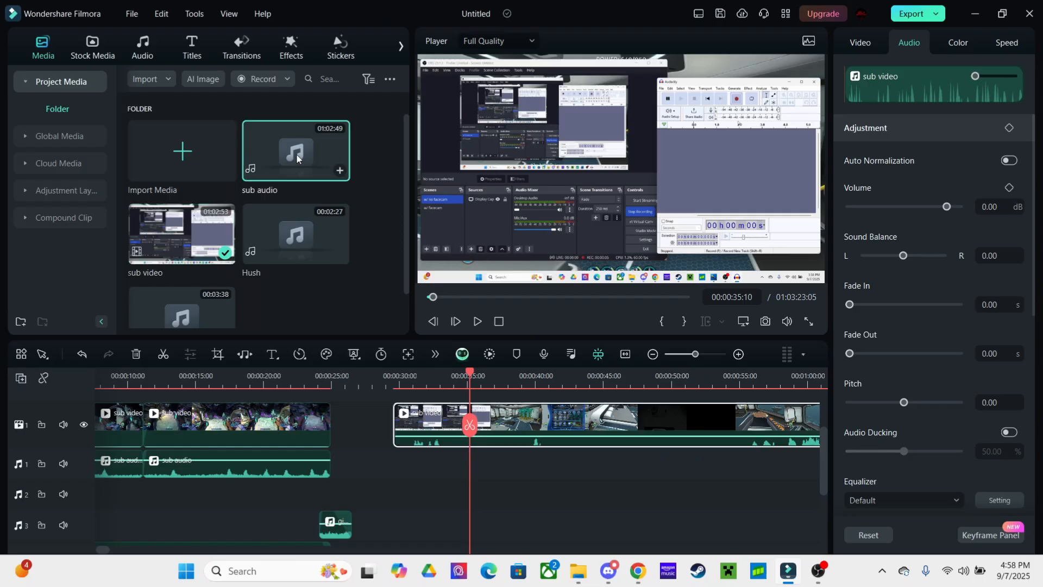
drag(296, 152, 478, 497)
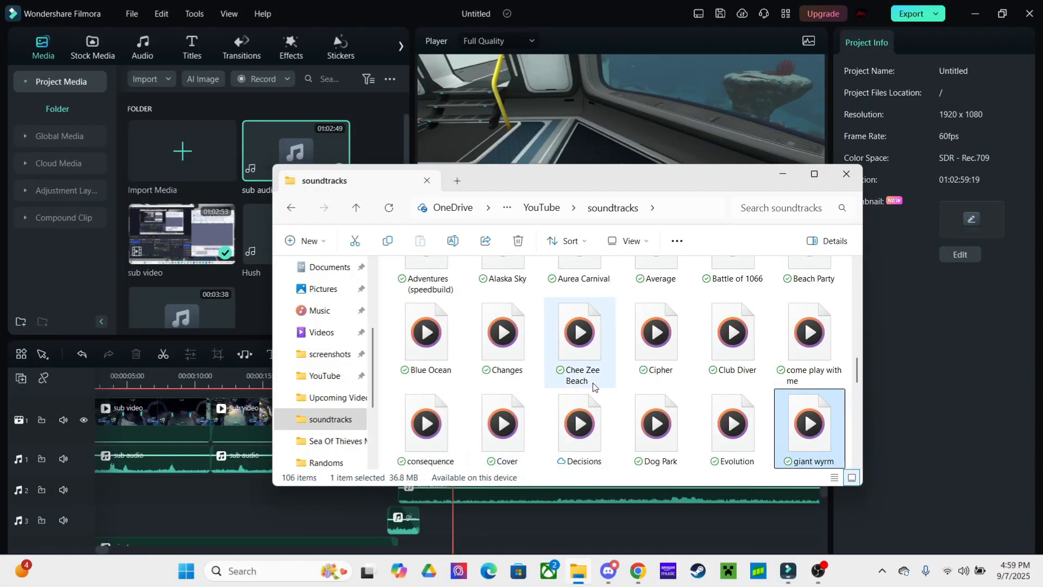
drag(643, 351, 449, 494)
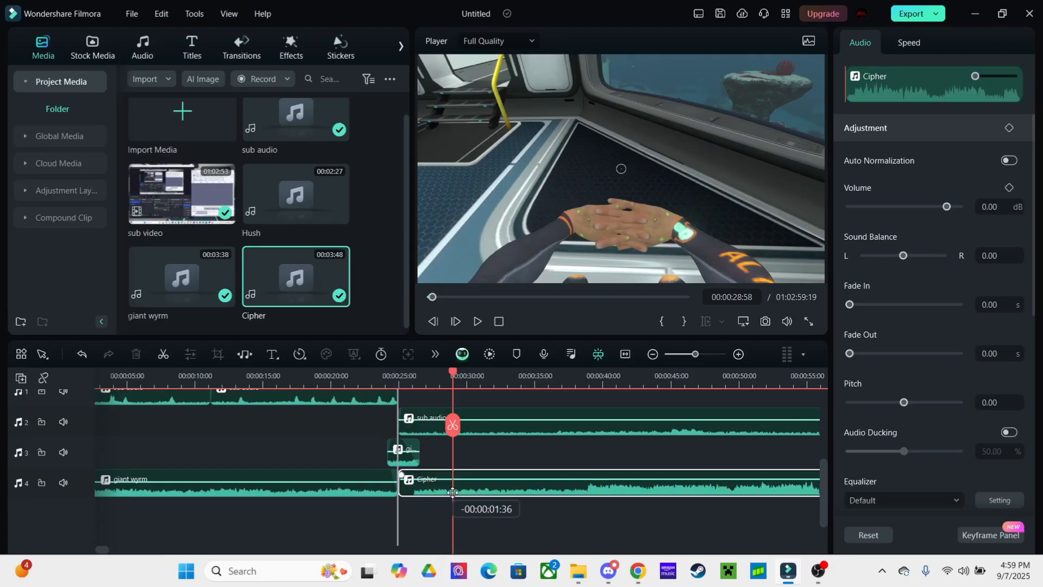
Move the Cipher clip to start at 00:00:25:40 and set its Volume to -11 dB
click(406, 377)
drag(476, 490, 485, 490)
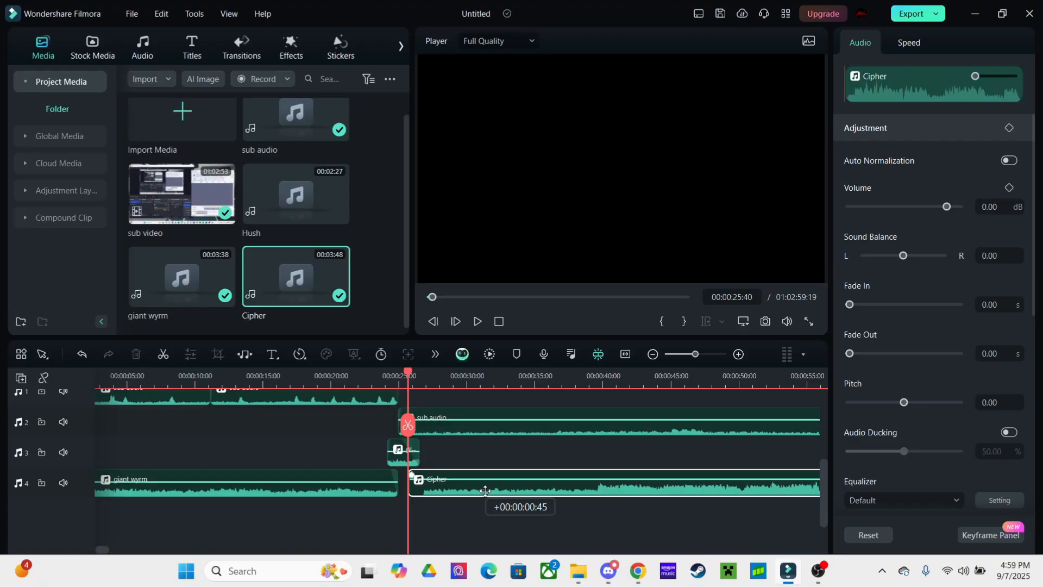
drag(946, 207, 934, 207)
click(561, 454)
scroll(526, 494, up, 3)
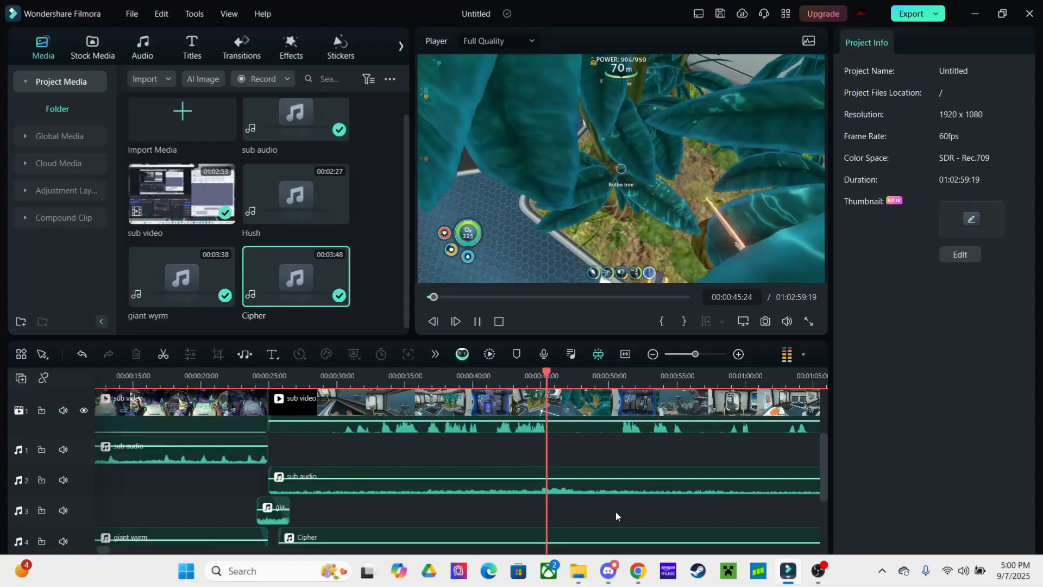
scroll(568, 478, right, 1)
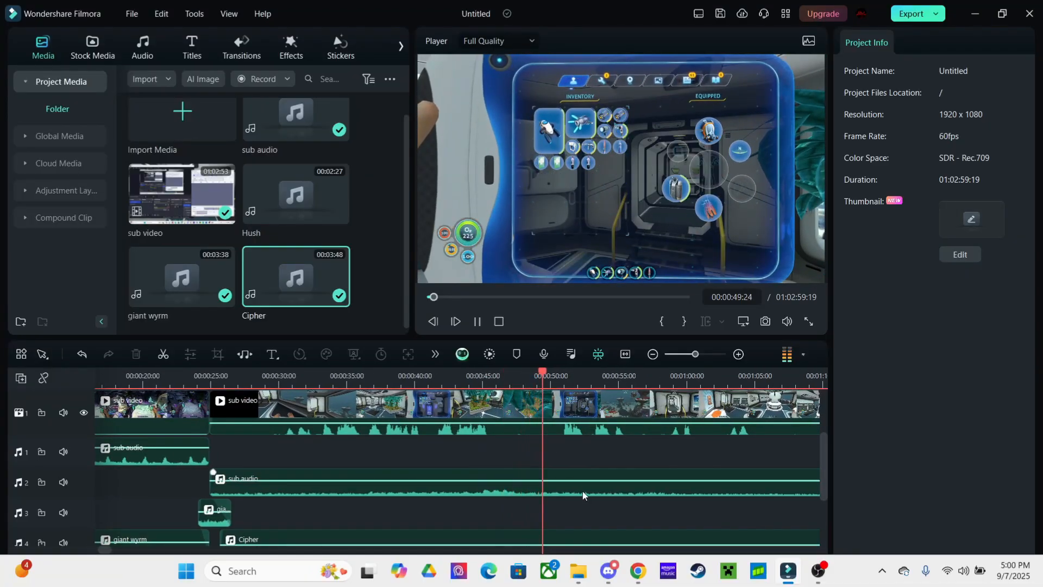
scroll(497, 465, right, 3)
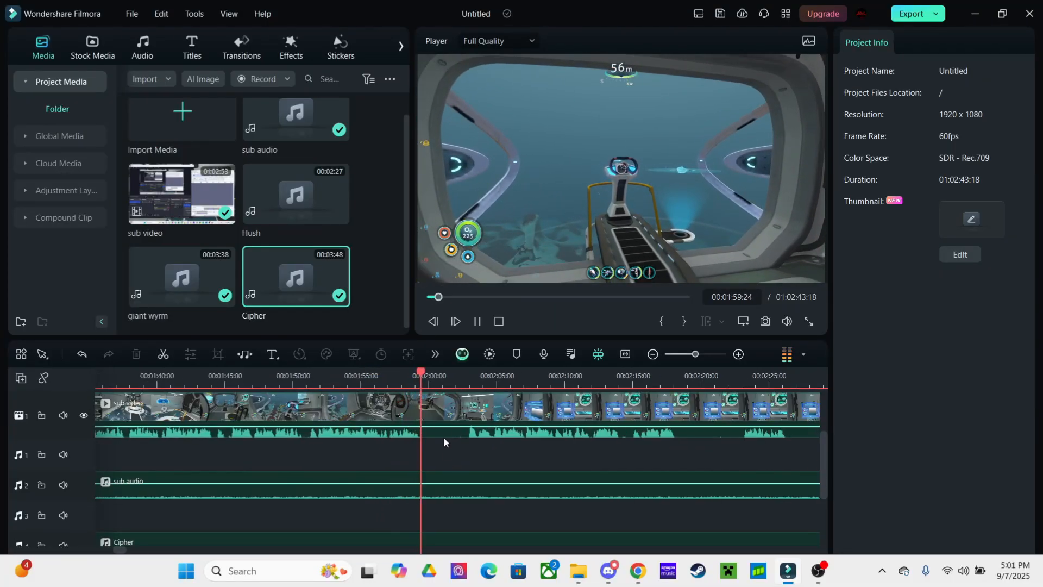
Split the gameplay video and audio at 00:02:00:24 and again at 00:02:02:55
click(451, 409)
click(441, 481)
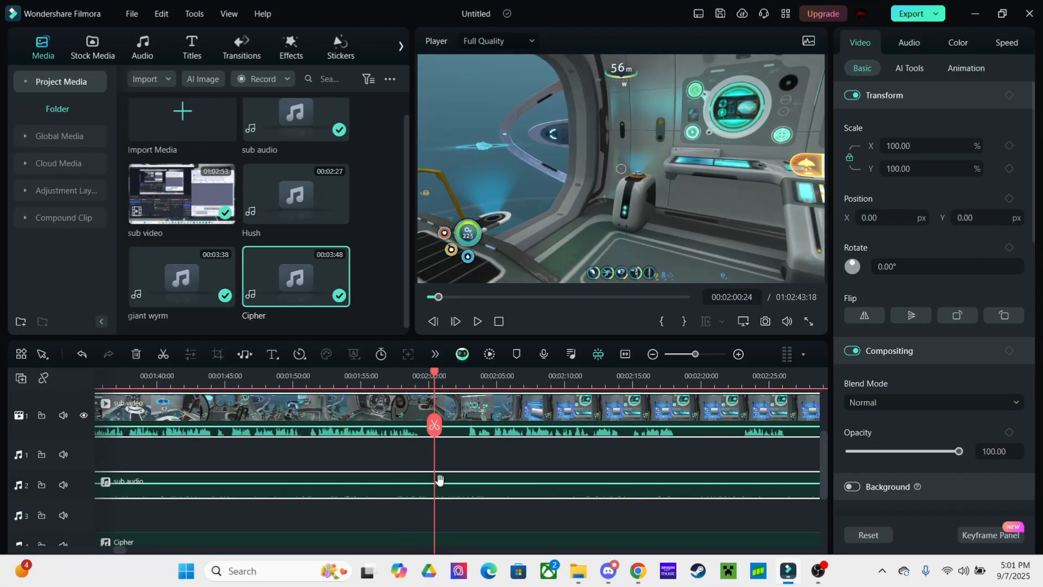
click(435, 424)
click(469, 380)
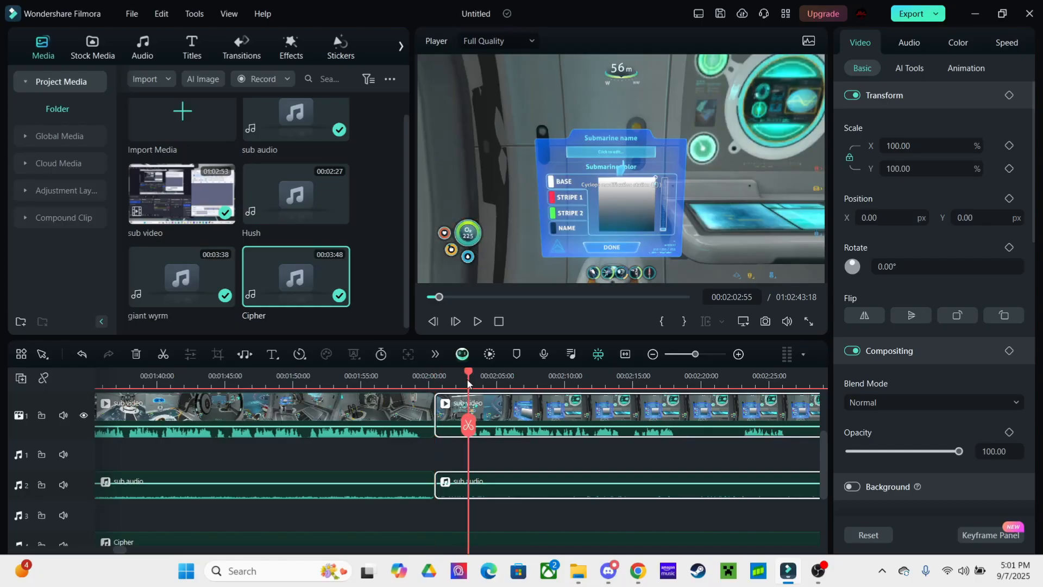
click(466, 424)
Delete the short video and audio pieces between the cuts, close both gaps, and replay the join
click(452, 408)
key(Delete)
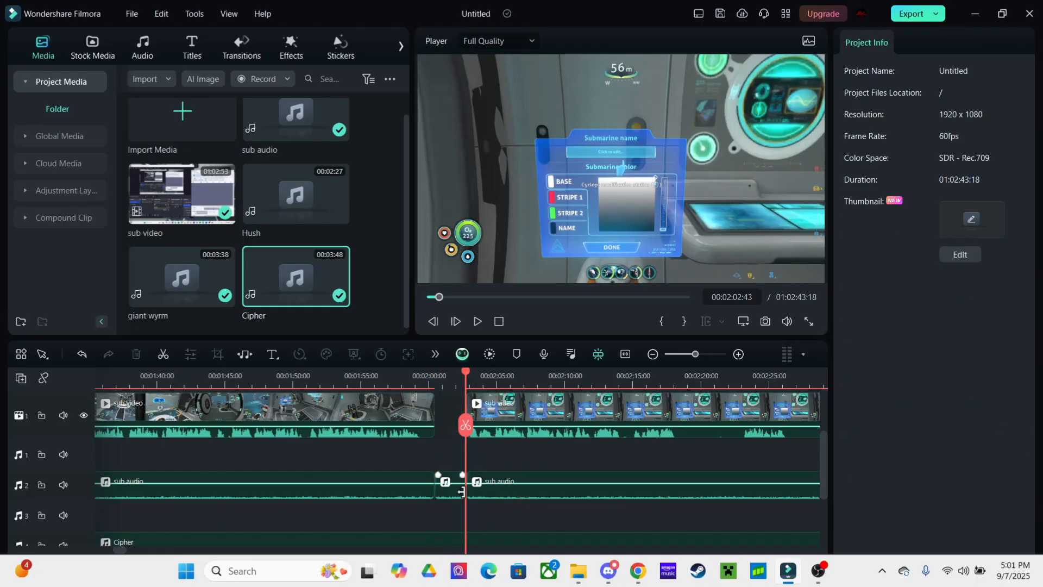
click(452, 491)
key(Delete)
click(452, 487)
key(Delete)
click(450, 418)
key(Delete)
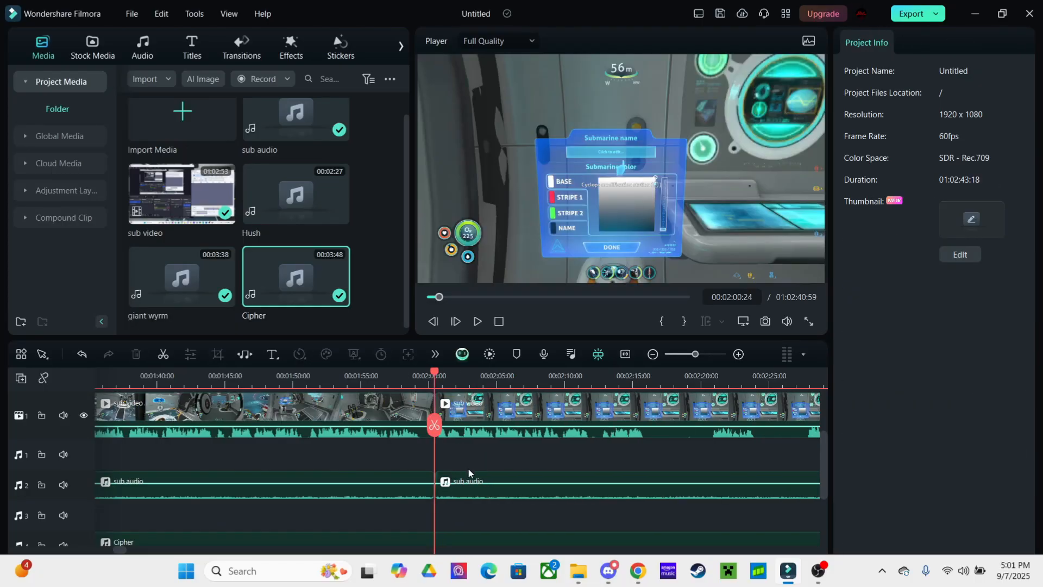
key(space)
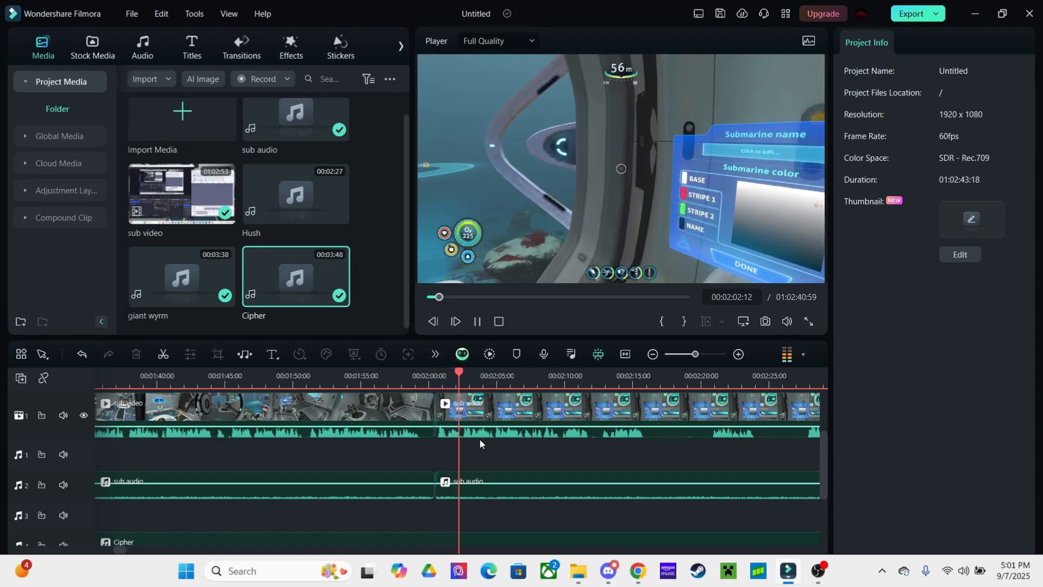
drag(637, 453, 471, 441)
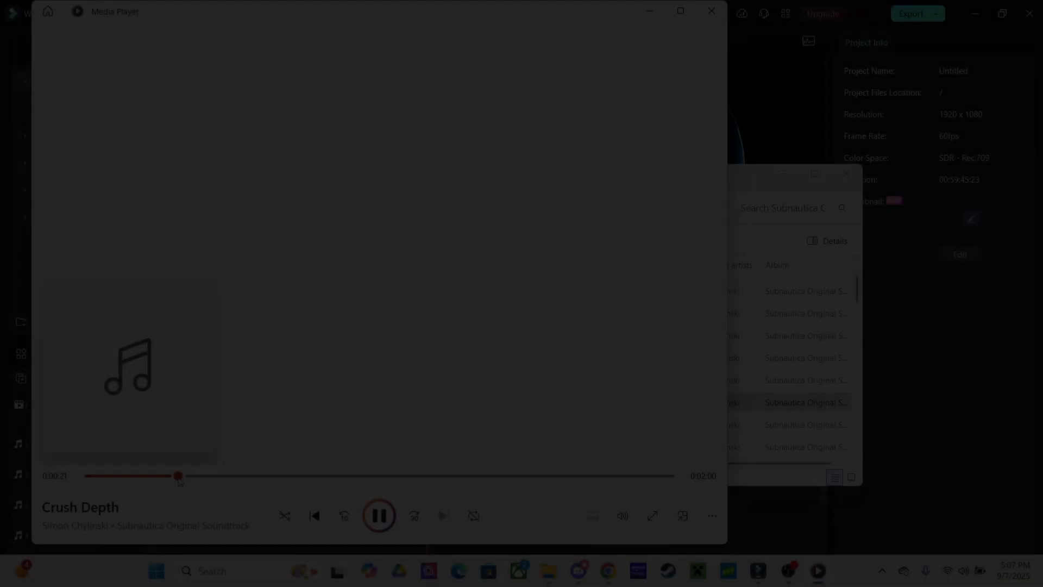
Close the Crush Depth preview, import 09 Crush Depth into project media, and place it on audio track 3
drag(179, 481, 202, 481)
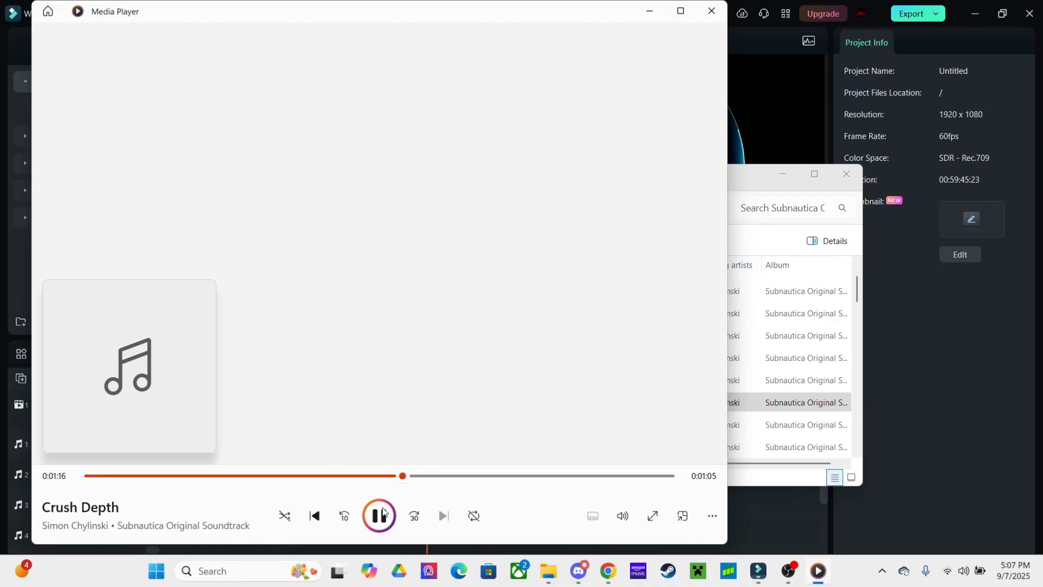
click(707, 15)
drag(445, 409, 272, 223)
drag(359, 311, 375, 470)
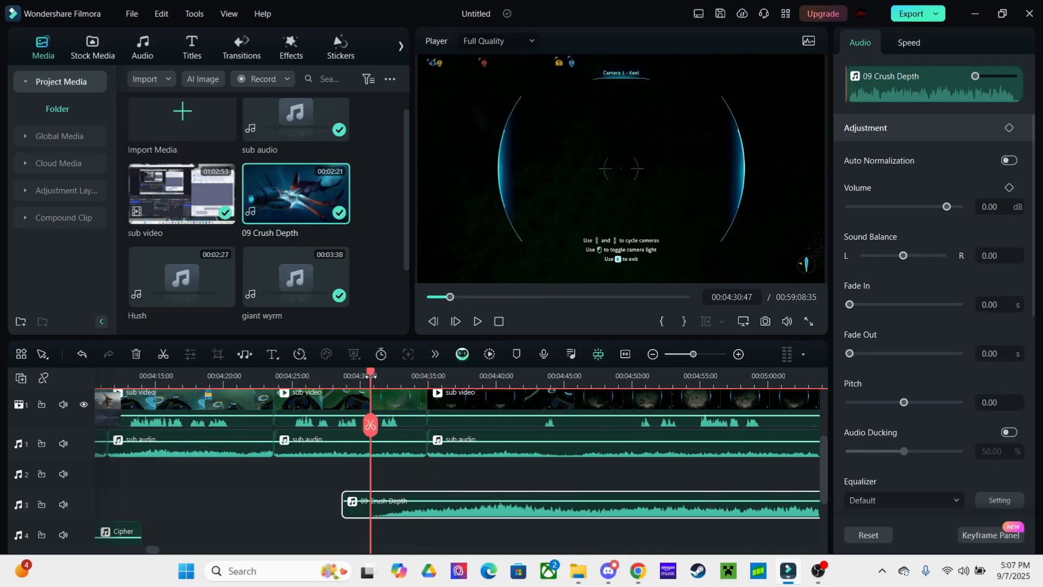
While playing the timeline, turn the 09 Crush Depth clip on audio track 3 down to about -14 dB
key(space)
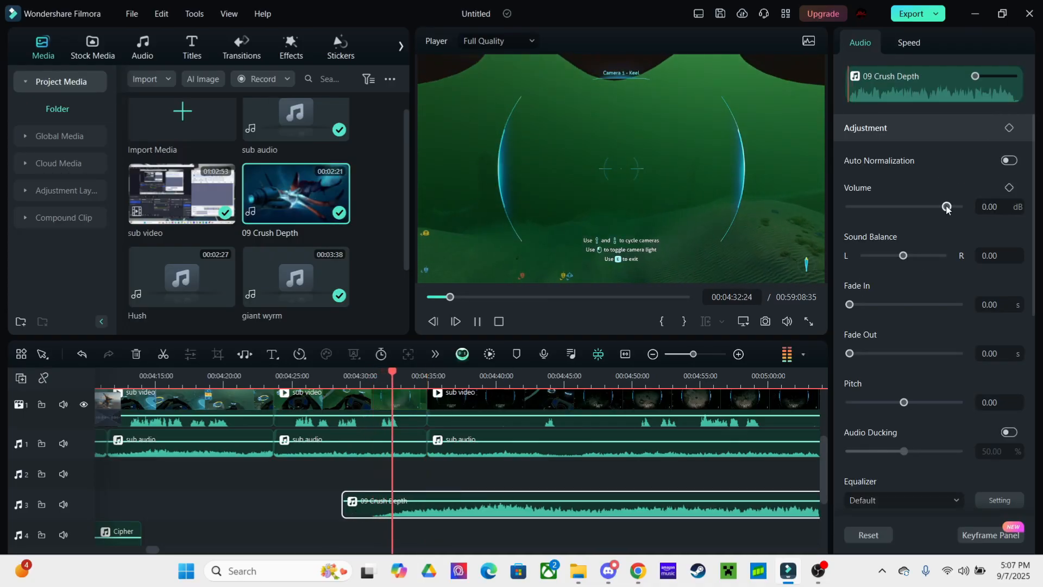
drag(946, 208, 938, 208)
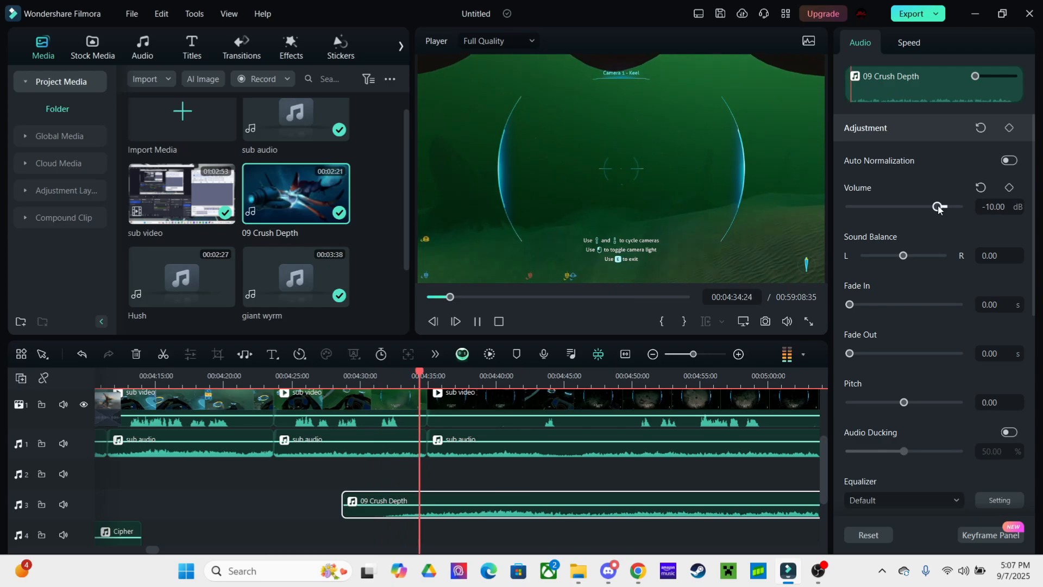
click(566, 482)
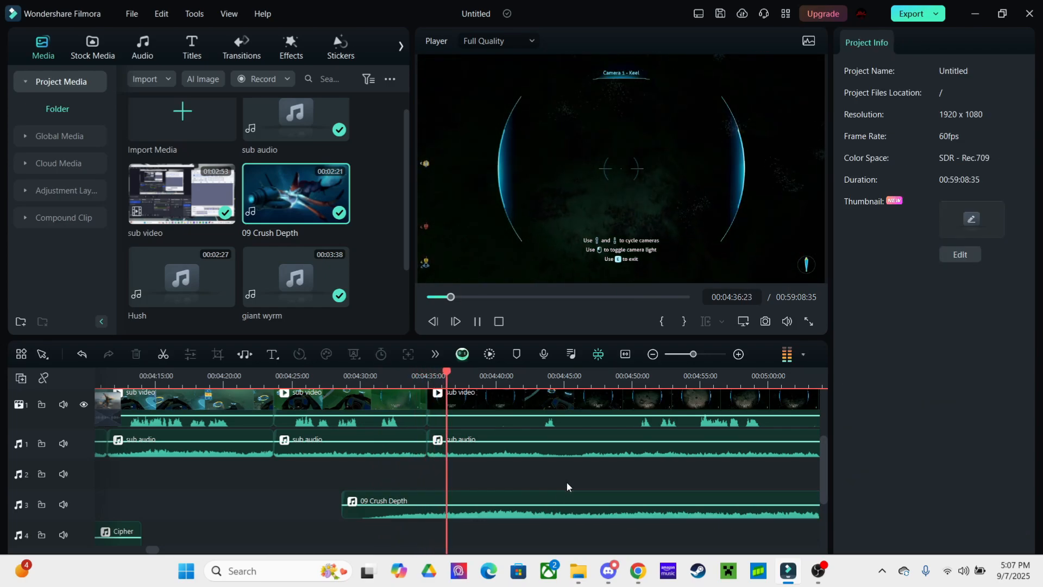
scroll(567, 483, right, 2)
click(472, 493)
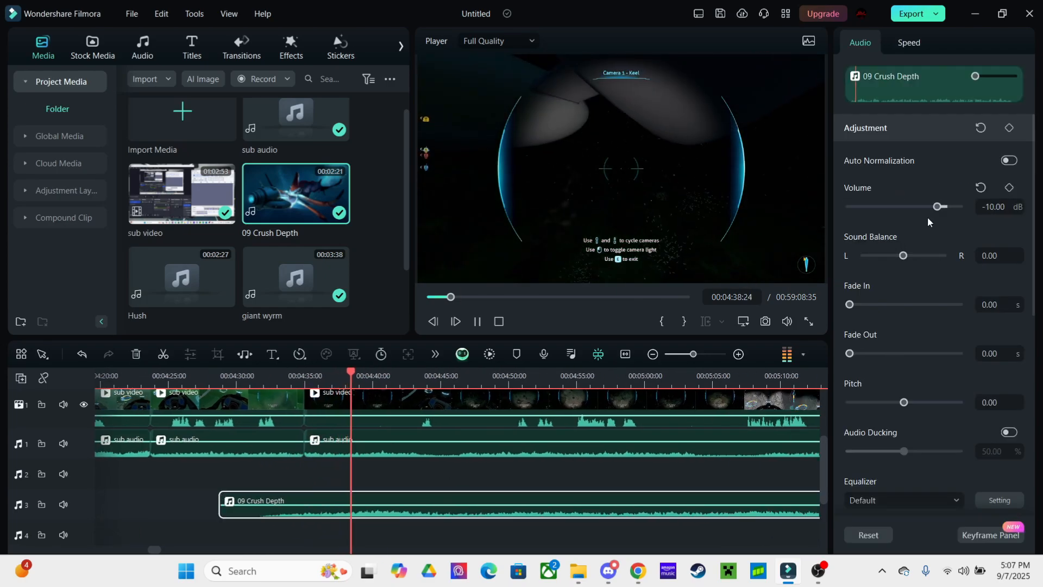
drag(937, 207, 935, 207)
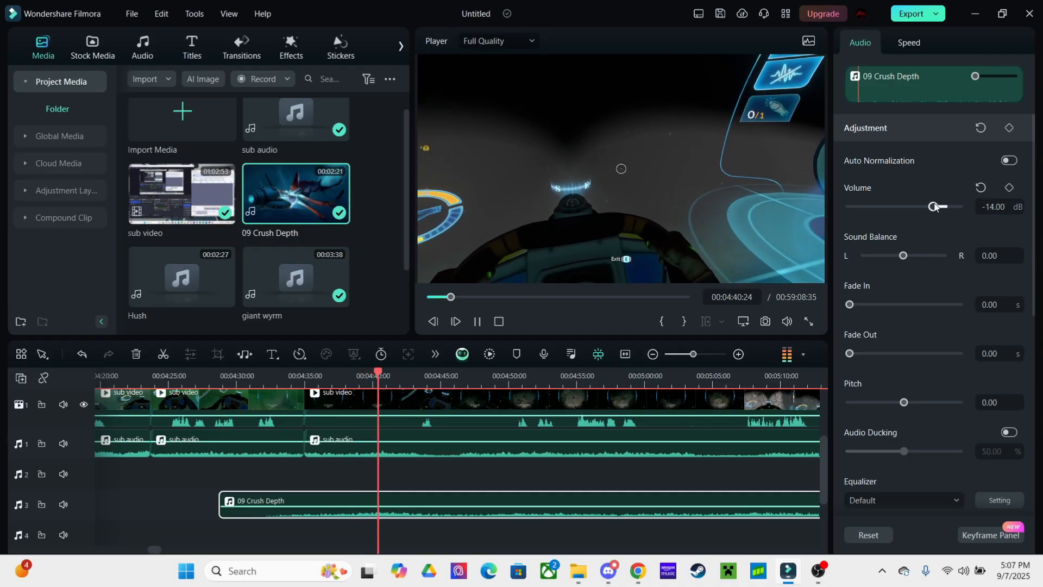
click(475, 483)
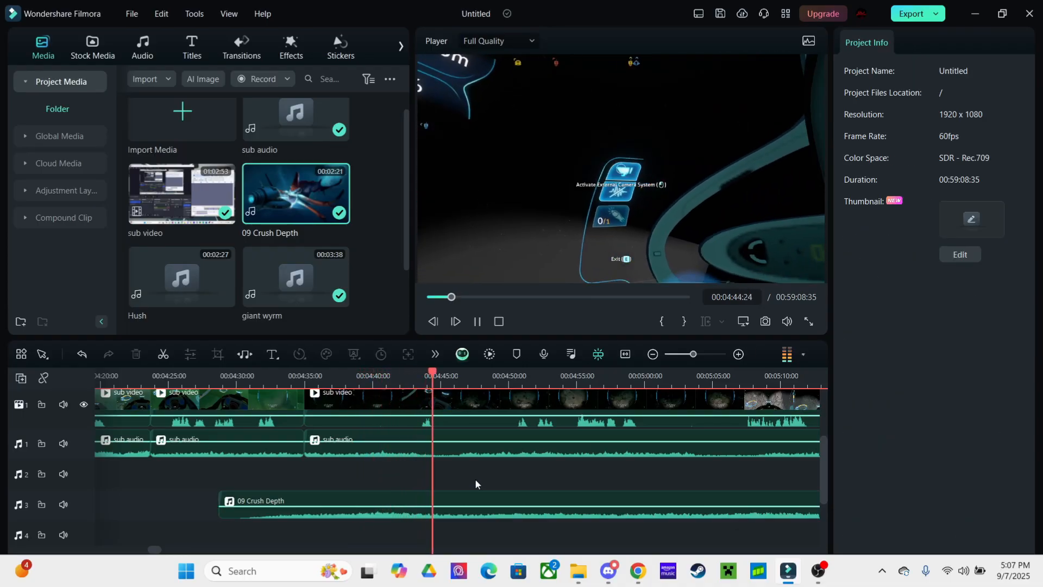
drag(475, 480, 451, 471)
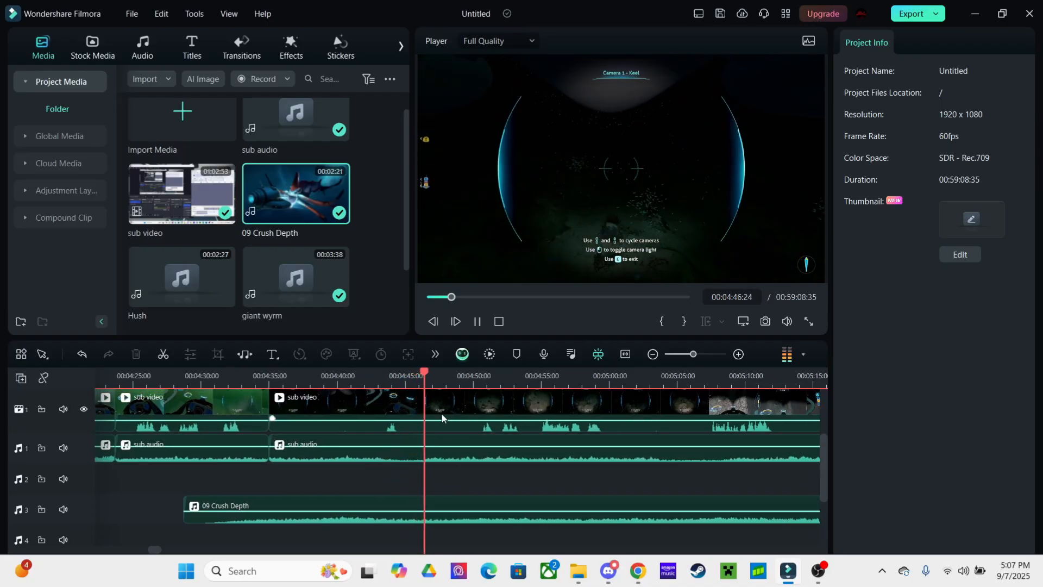
Replay the Crush Depth music section and pan along the timeline to check the clip
key(space)
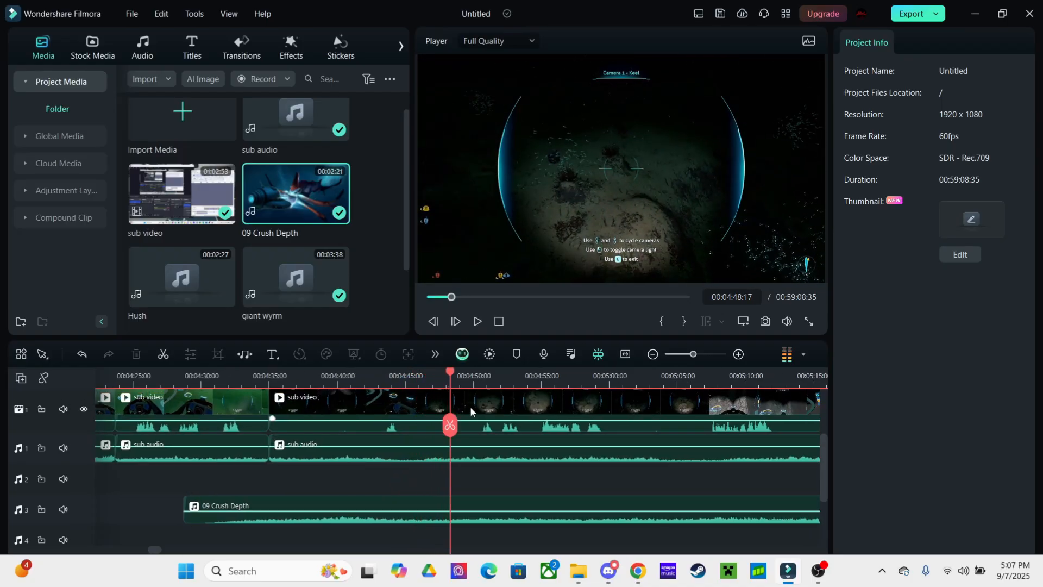
drag(500, 488, 426, 488)
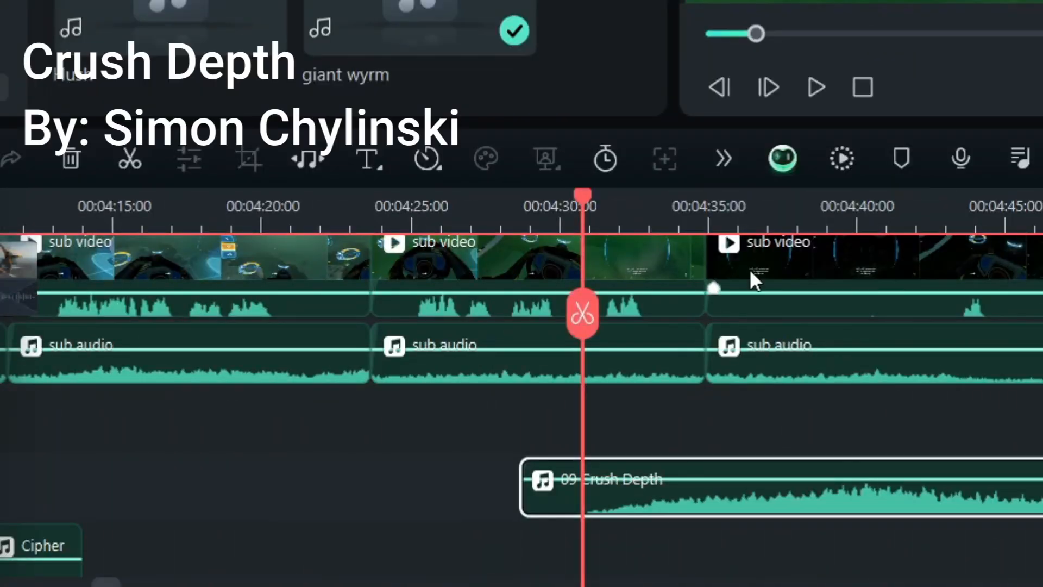
key(space)
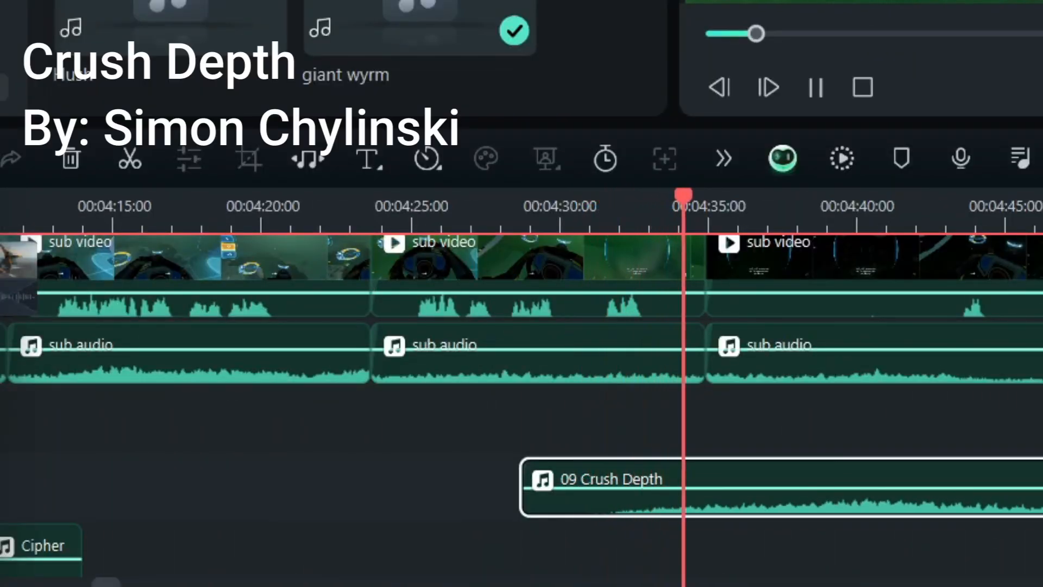
click(1011, 445)
drag(1011, 446, 802, 451)
click(790, 488)
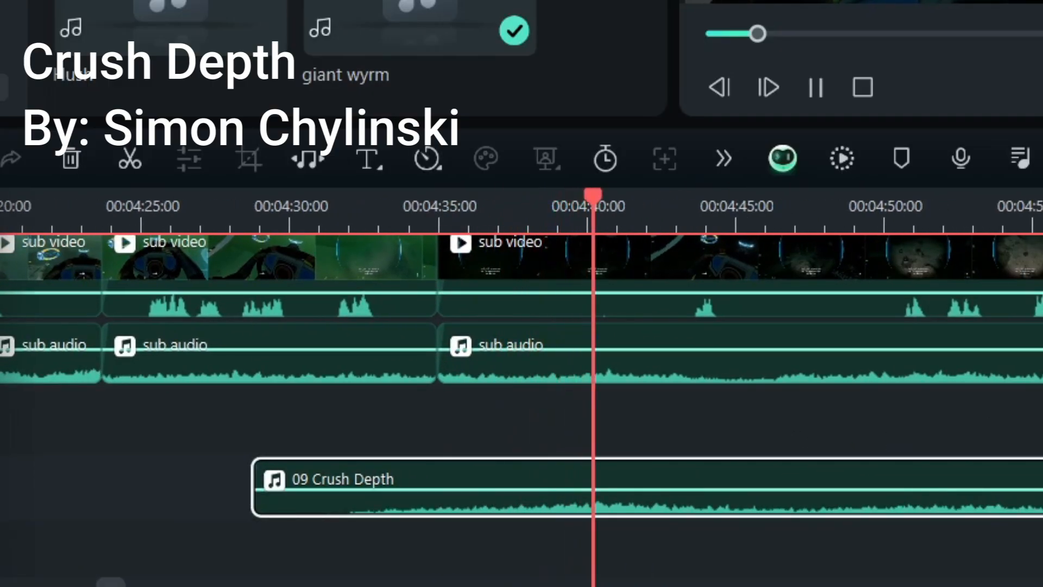
click(815, 447)
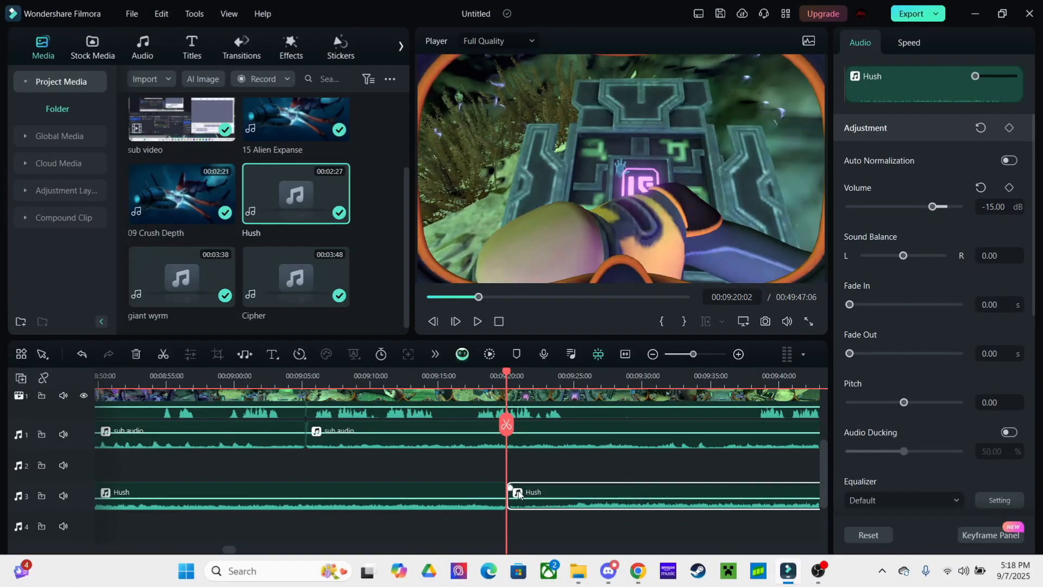
Delete the Hush piece after the cut, then lay giant wyrm on audio track 4 over Hush's end at -12 dB
key(Delete)
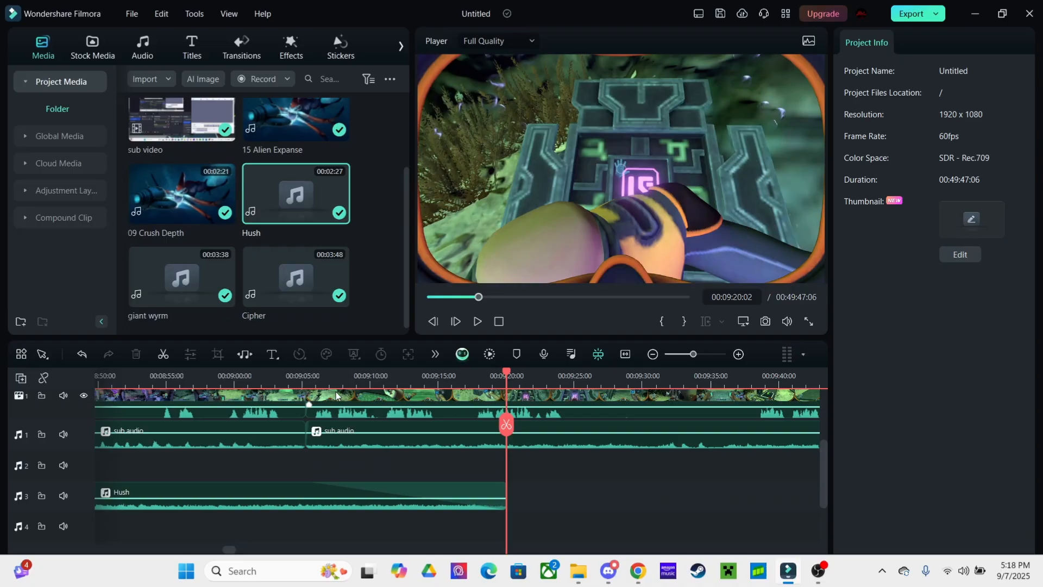
key(space)
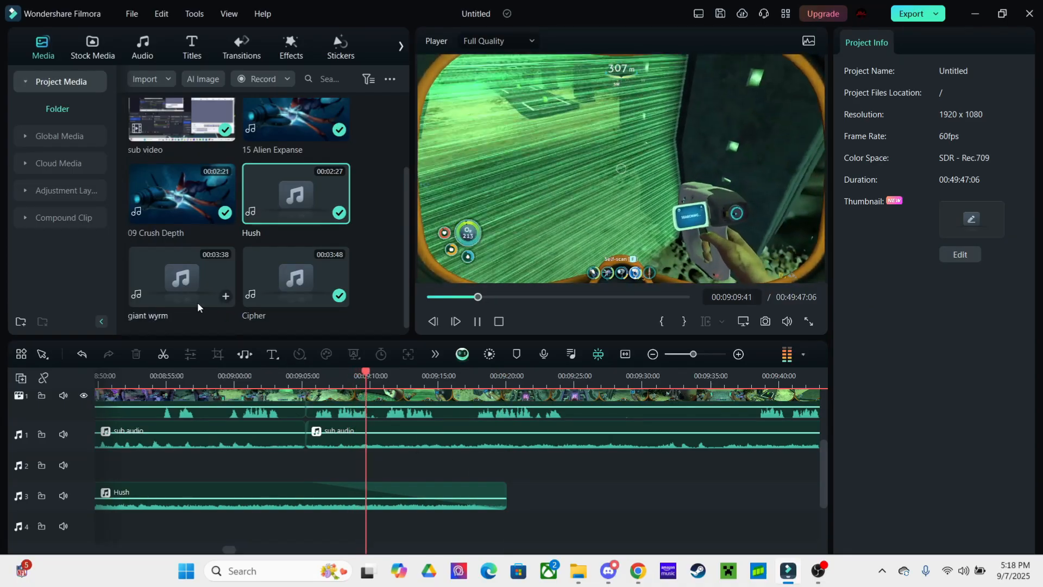
drag(175, 295, 408, 533)
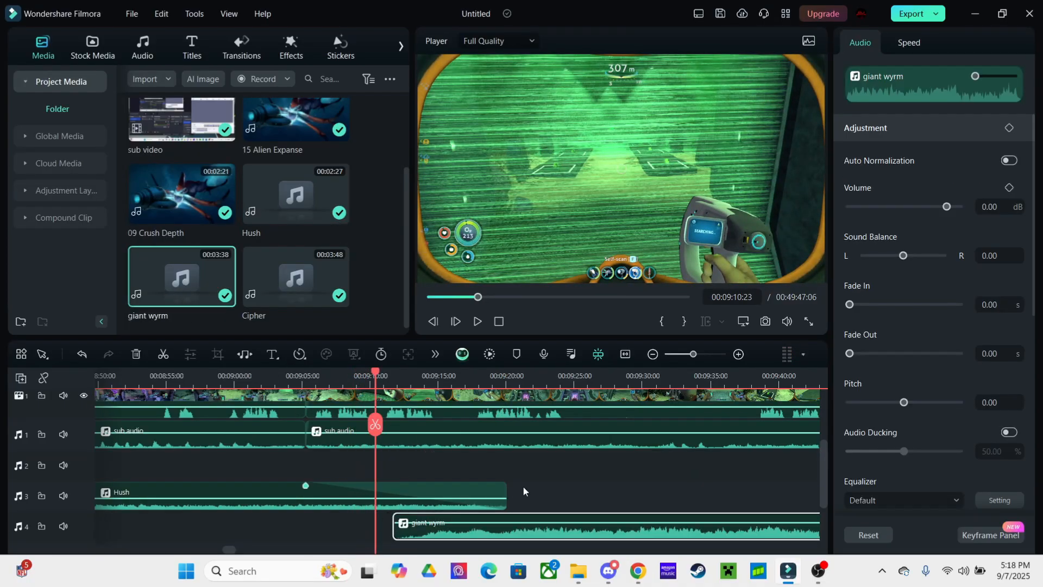
key(space)
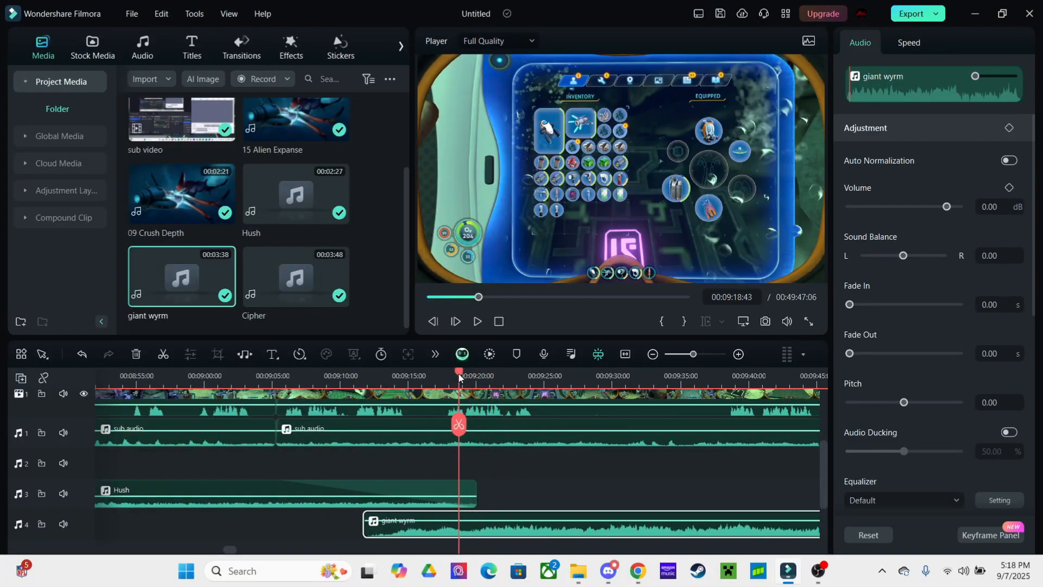
drag(947, 207, 936, 206)
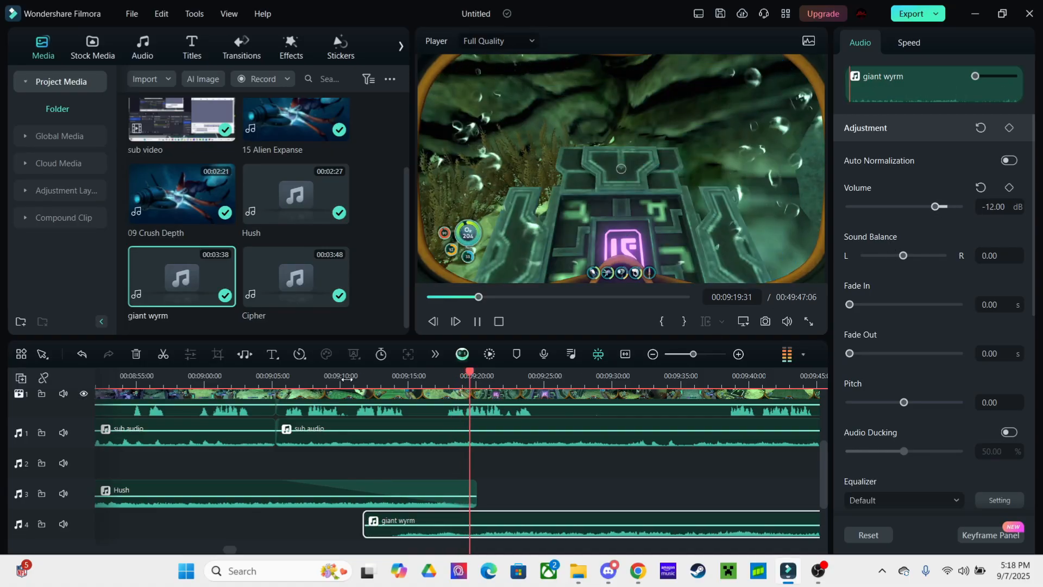
Reselect the giant wyrm clip on audio track 4 and drop its volume to -16 dB
click(568, 489)
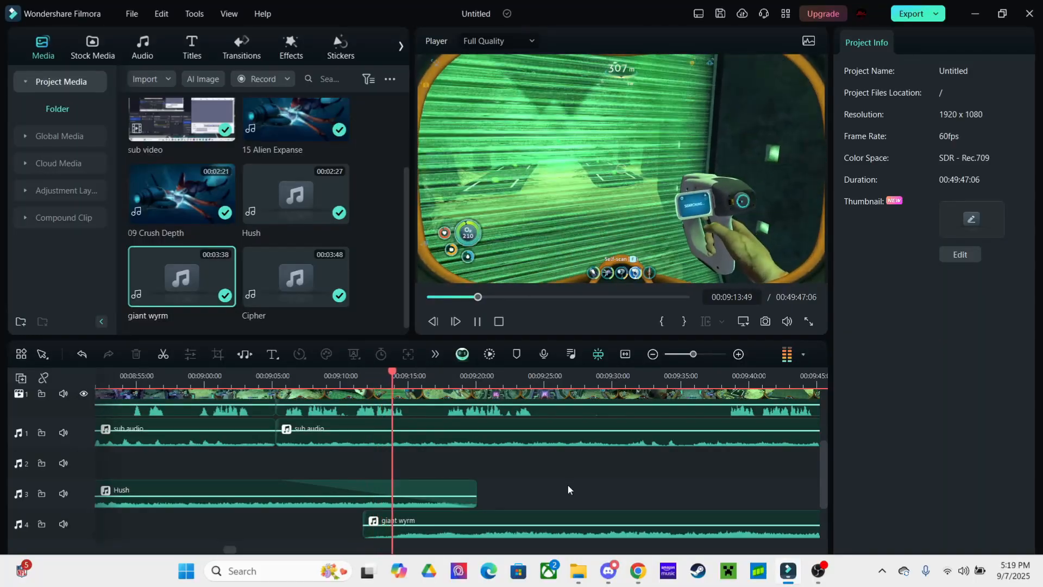
click(532, 516)
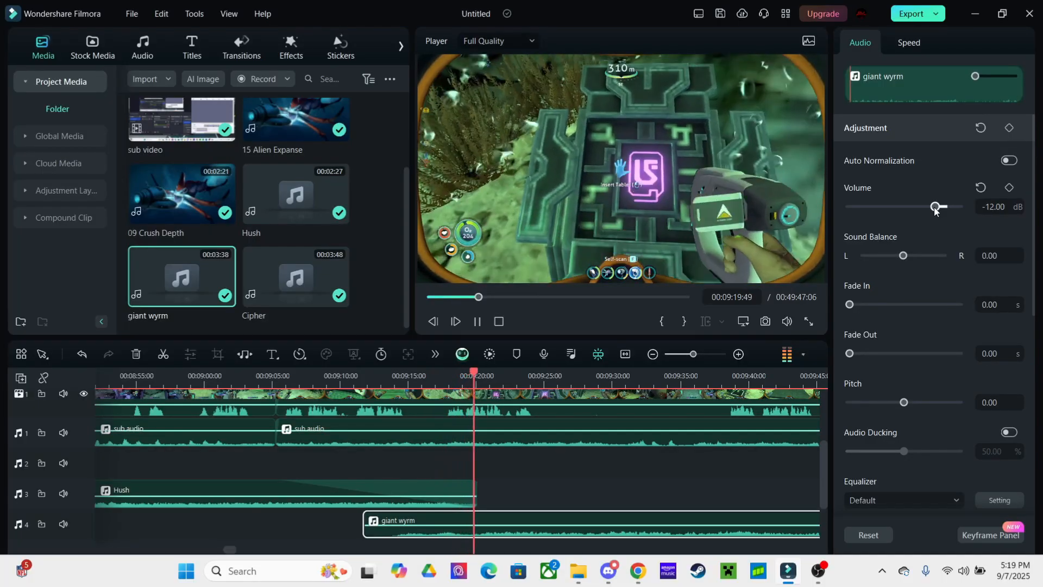
drag(934, 207, 931, 208)
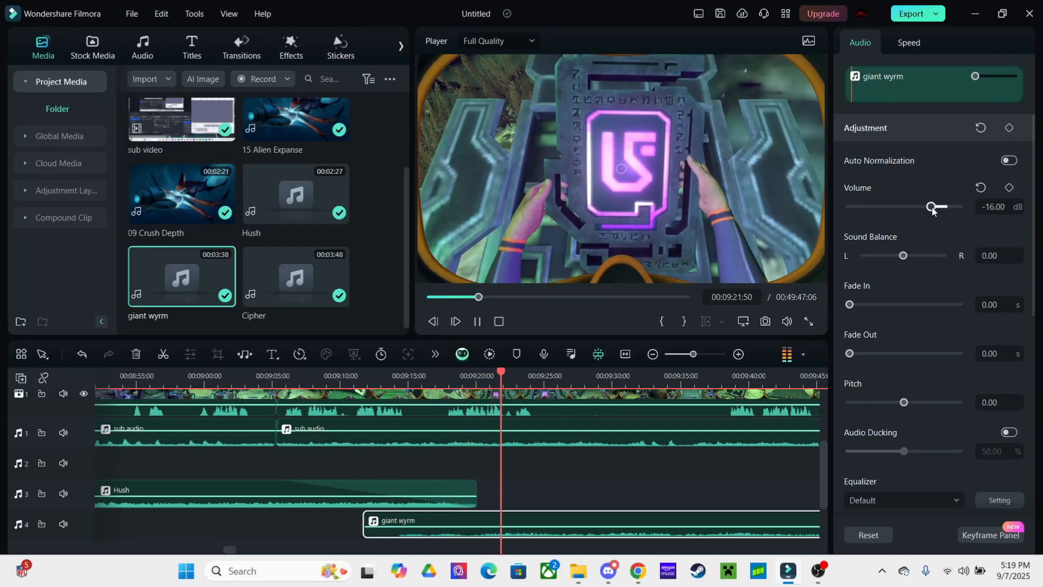
Split the gameplay sub clip at the playhead near 00:09:28 with Ctrl+B
click(624, 476)
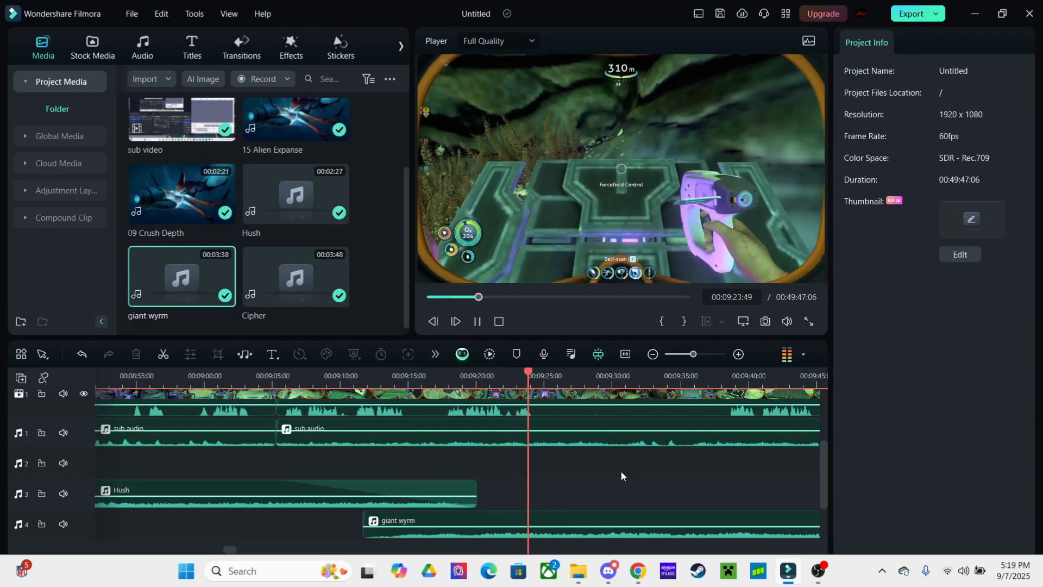
scroll(592, 476, right, 2)
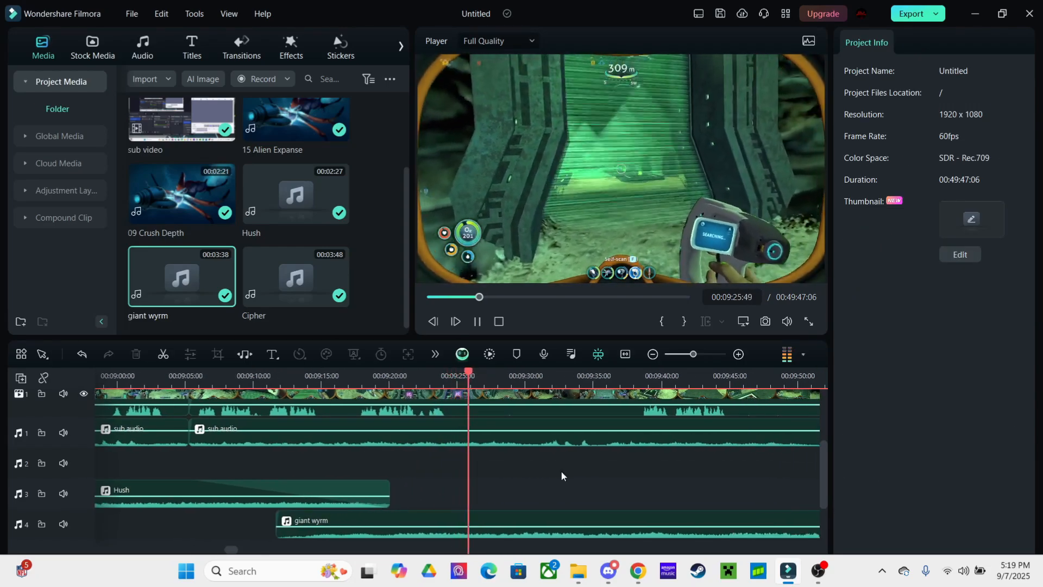
scroll(543, 481, right, 2)
scroll(543, 480, up, 1)
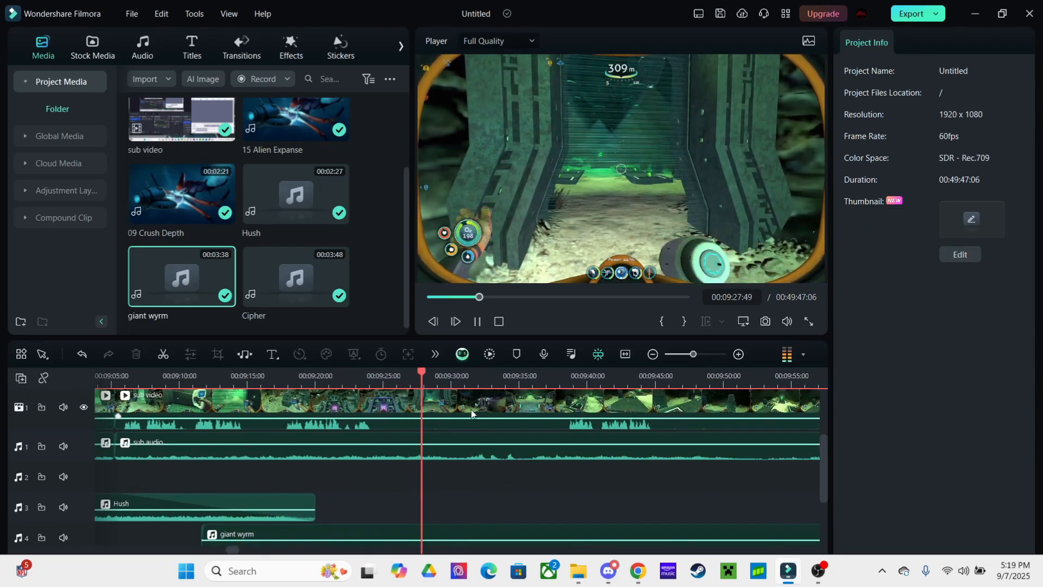
click(471, 405)
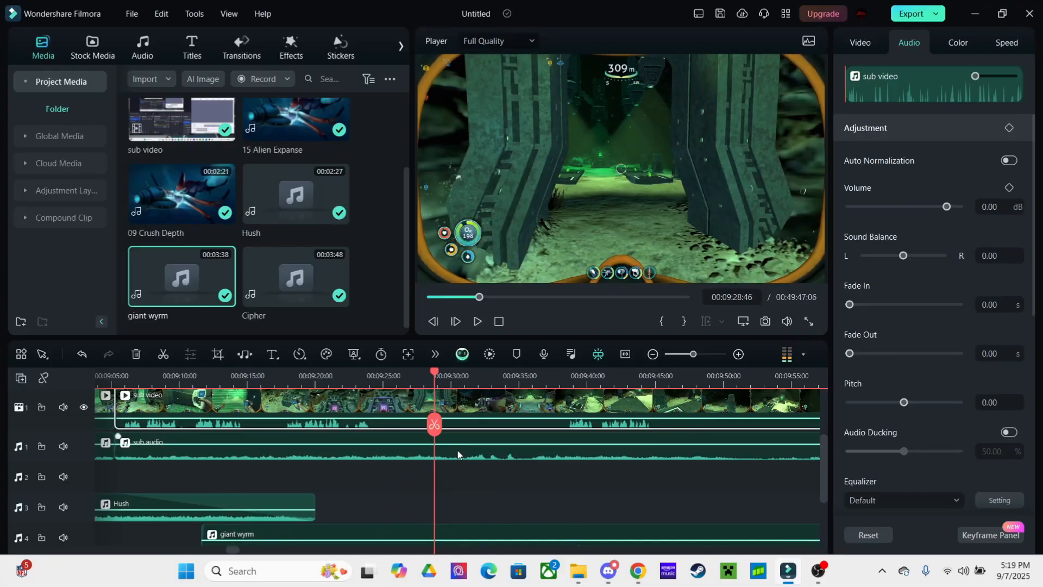
key(ctrl+b)
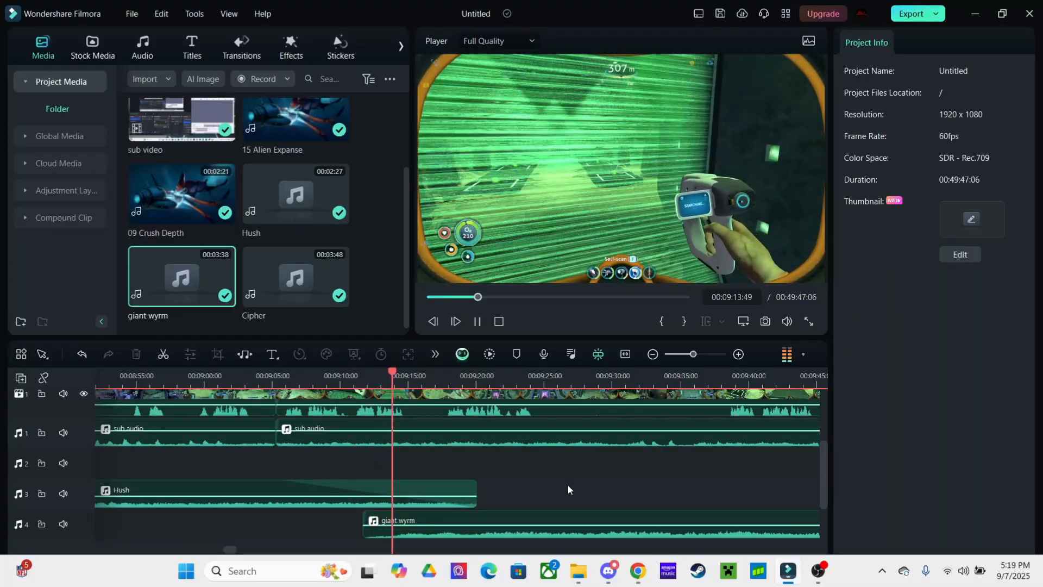
Set the giant wyrm clip's volume to -16 dB
click(458, 516)
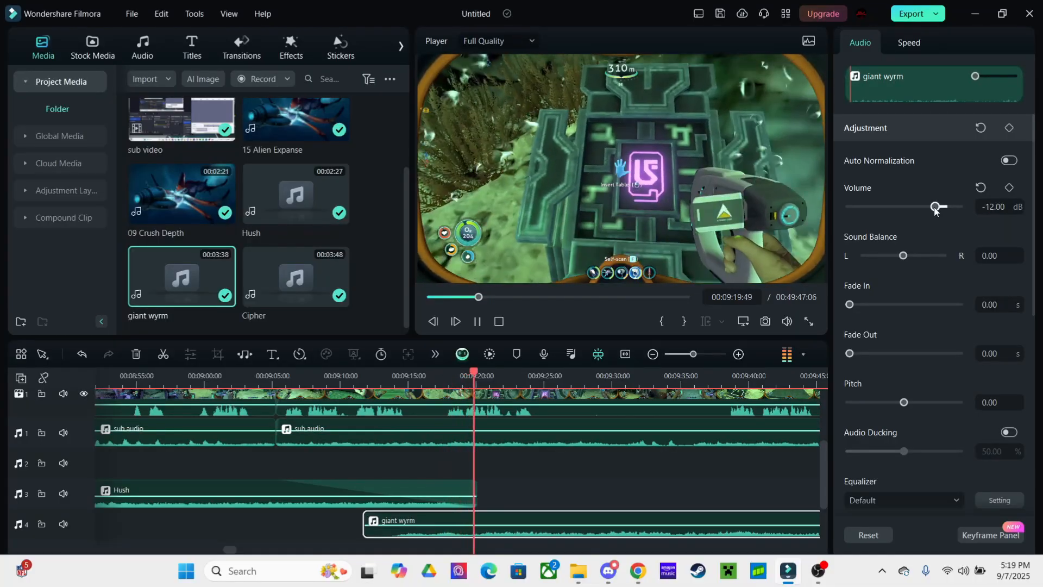
drag(934, 208, 932, 211)
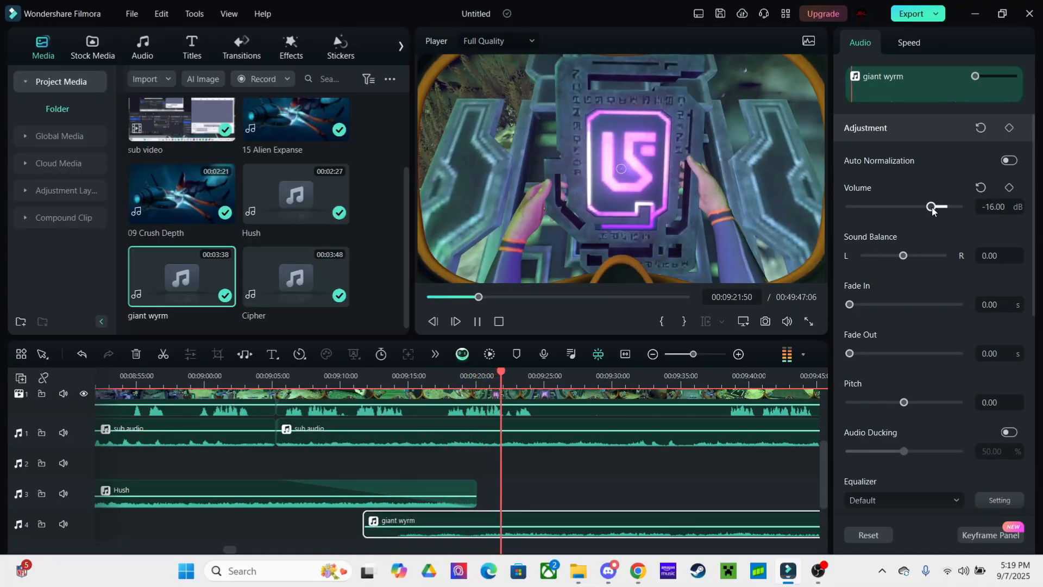
click(621, 472)
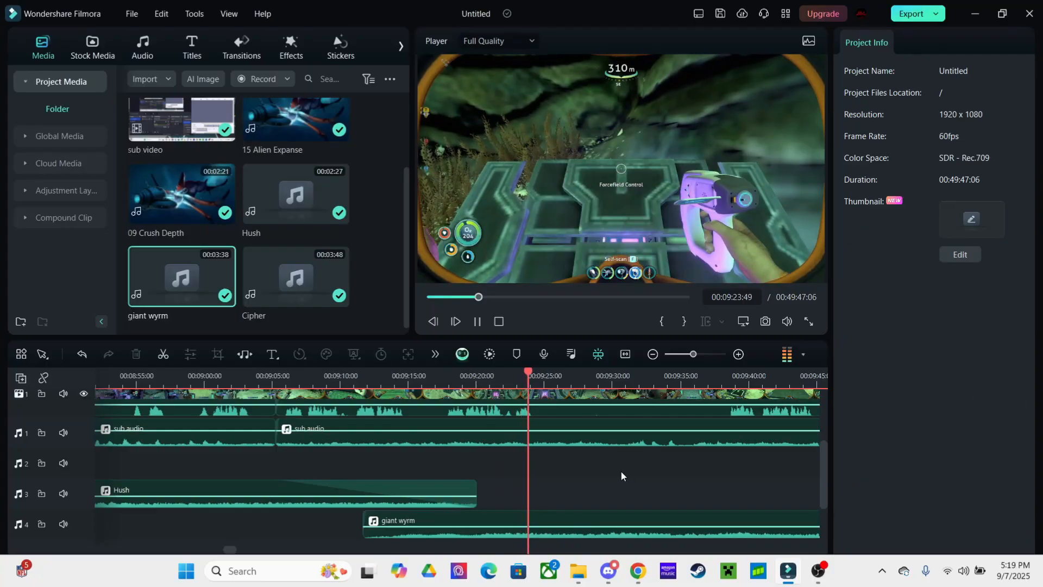
scroll(561, 471, right, 2)
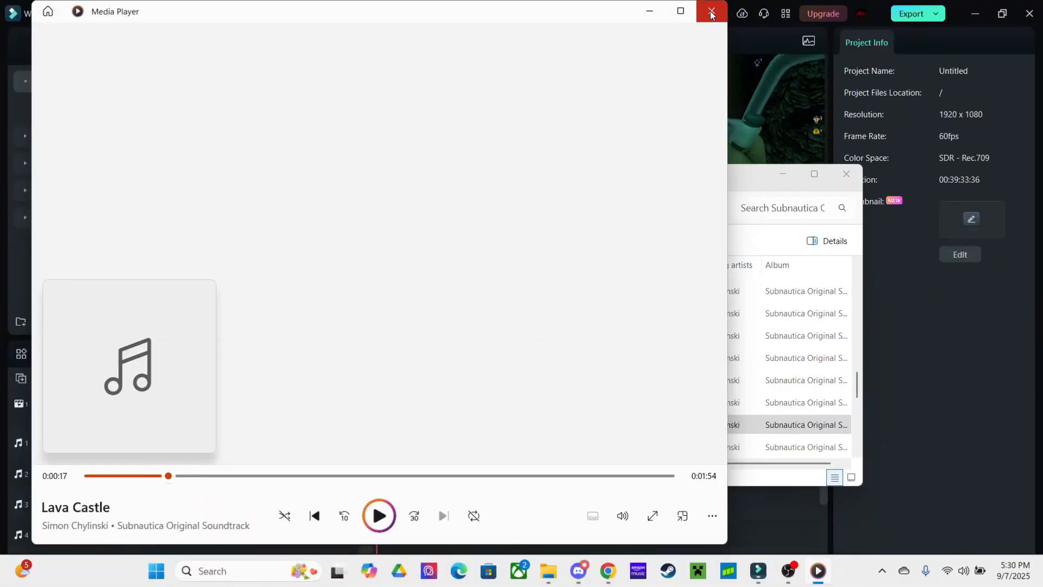
Close the Lava Castle preview, import 40 Lava Castle into Project Media, and find a start point
click(710, 10)
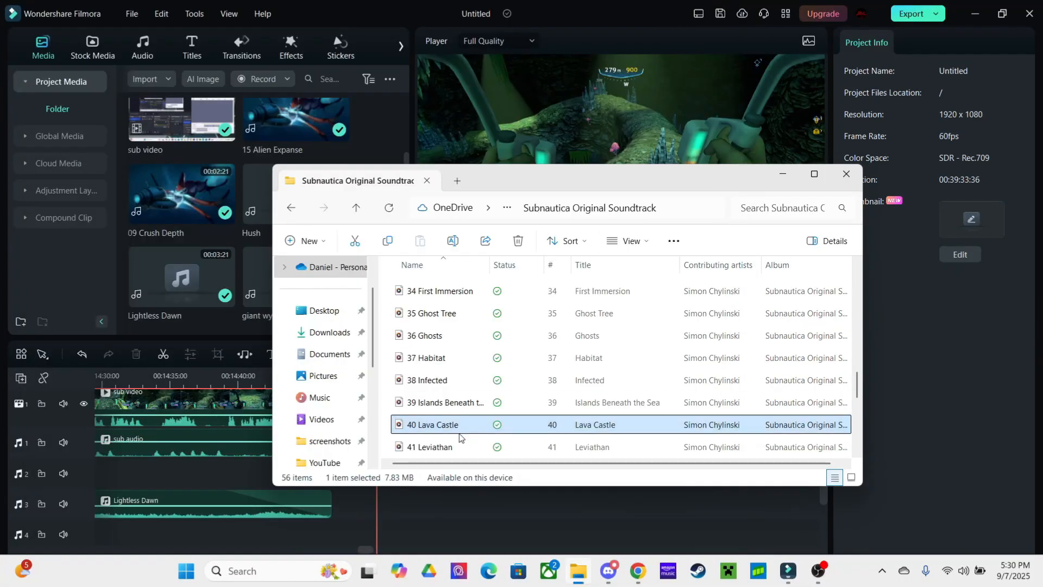
drag(443, 428, 190, 262)
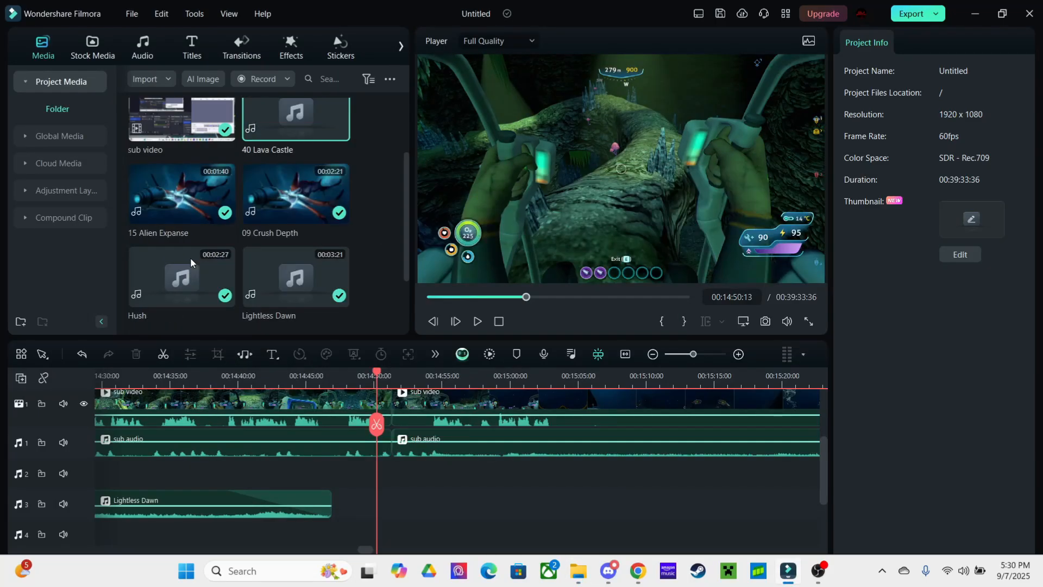
key(space)
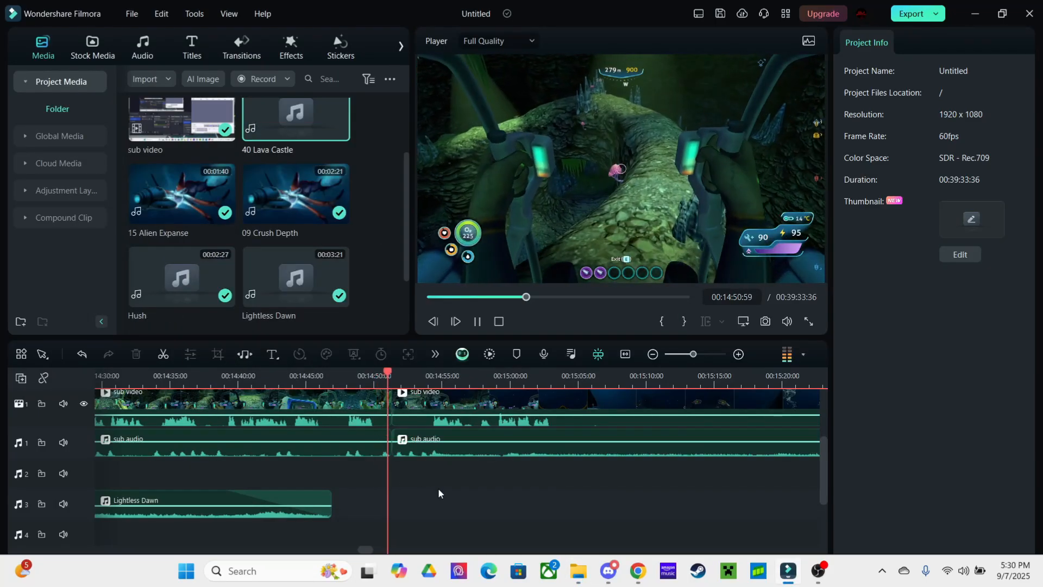
key(space)
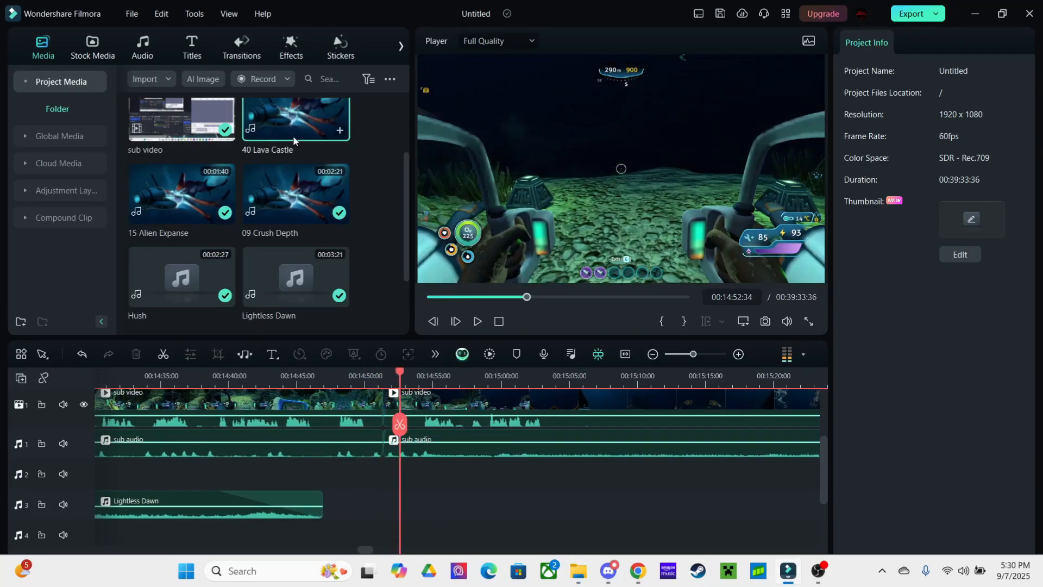
Test-drop 40 Lava Castle on audio track 3, delete it, and pause at a new start point
drag(296, 122, 429, 507)
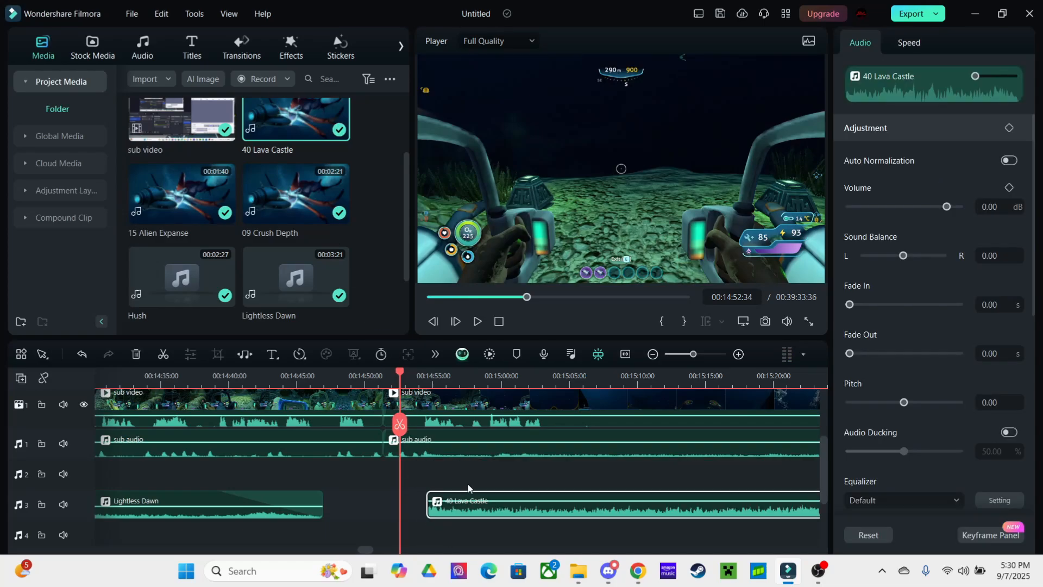
key(space)
click(473, 486)
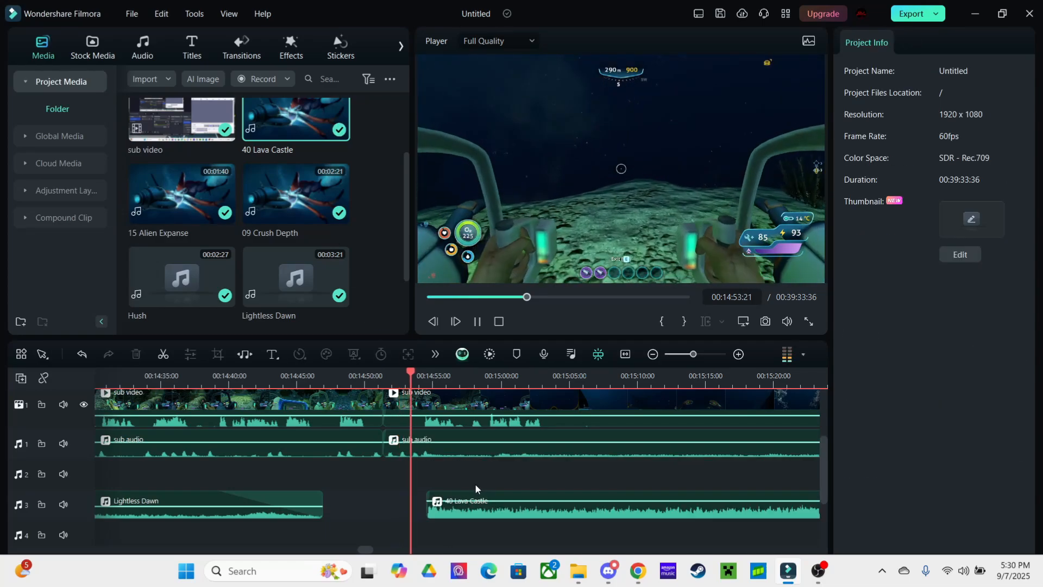
click(487, 513)
key(Delete)
key(space)
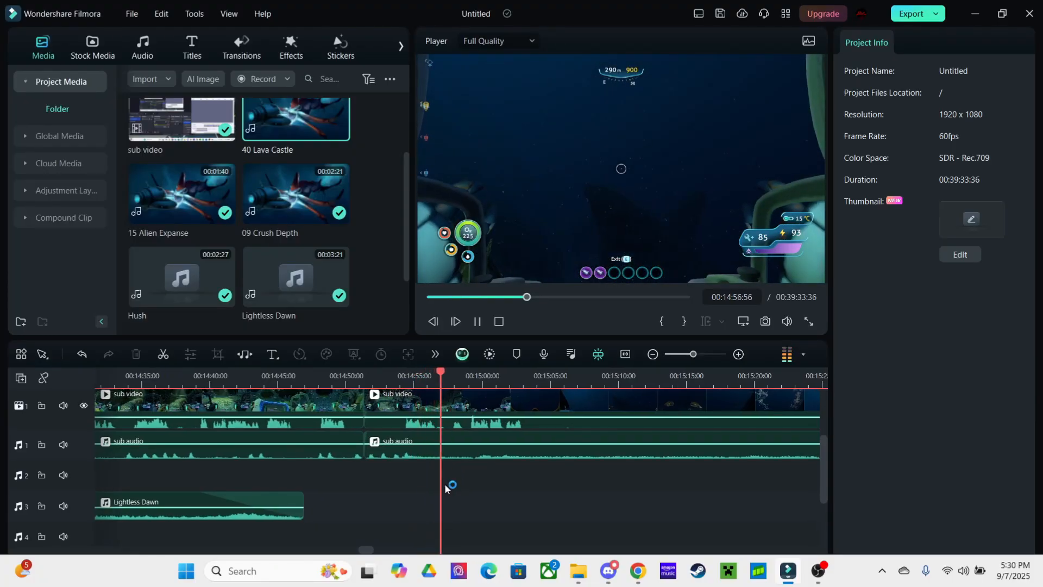
key(space)
Place 40 Lava Castle on audio track 3 at the playhead near 00:14:57 and play back to check it
drag(429, 397, 458, 503)
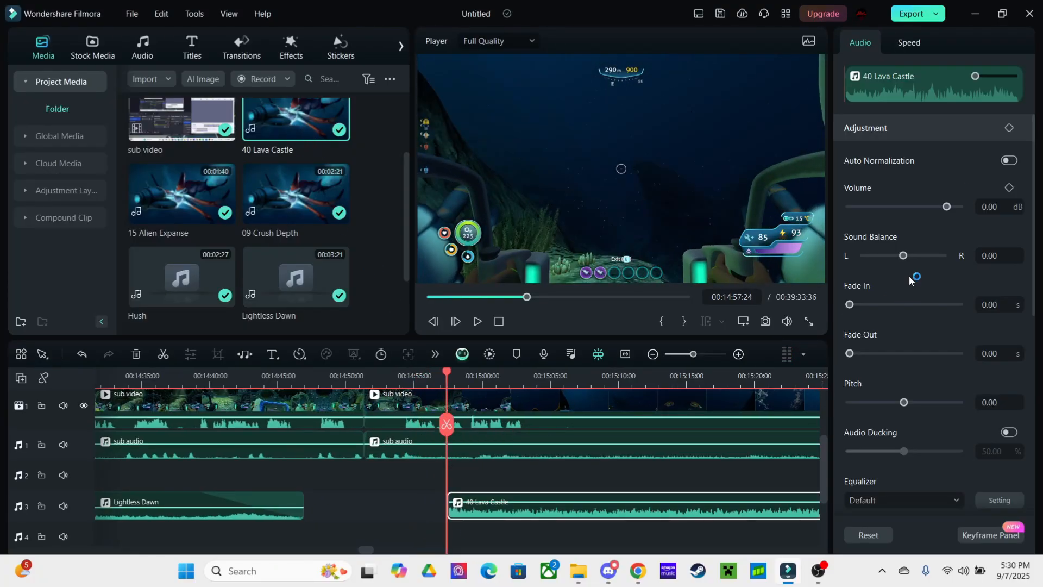
key(space)
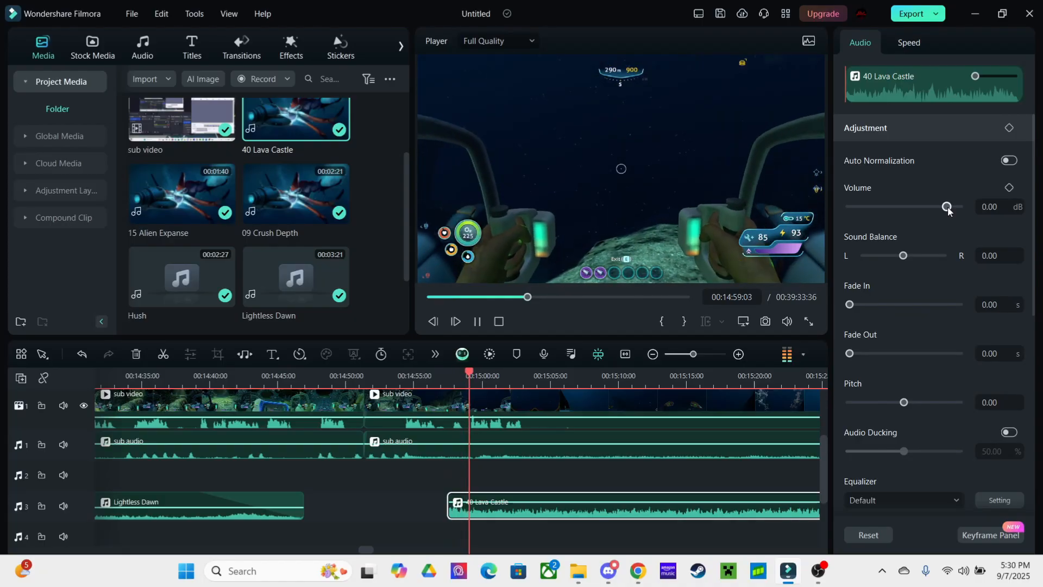
click(631, 474)
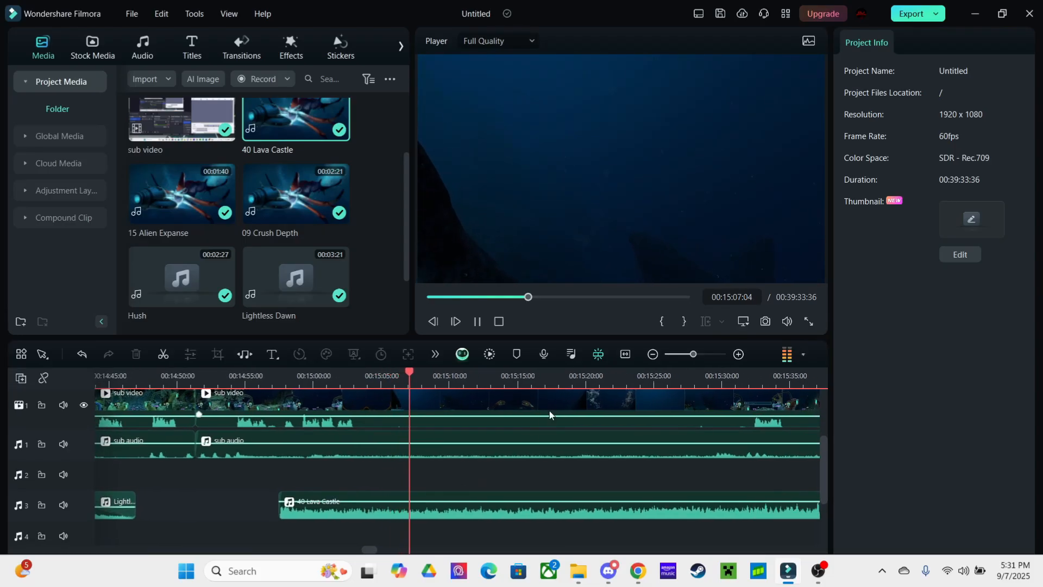
click(639, 389)
click(634, 485)
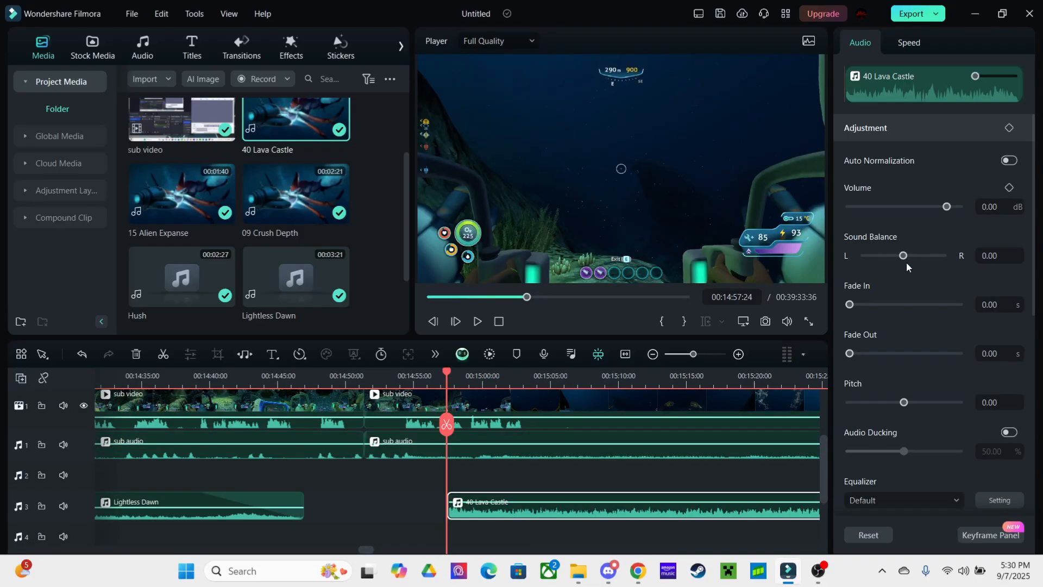
key(space)
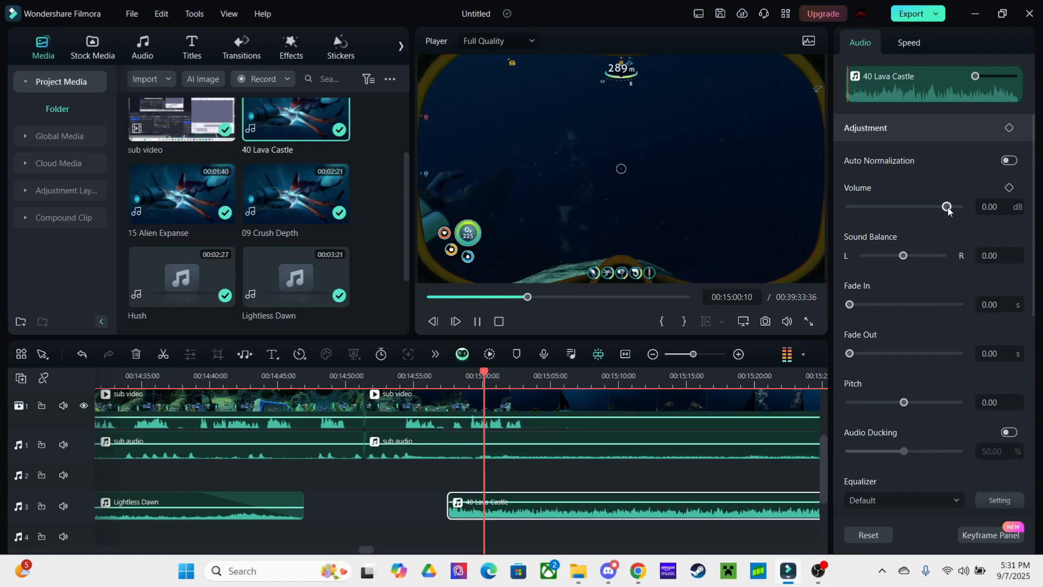
click(632, 475)
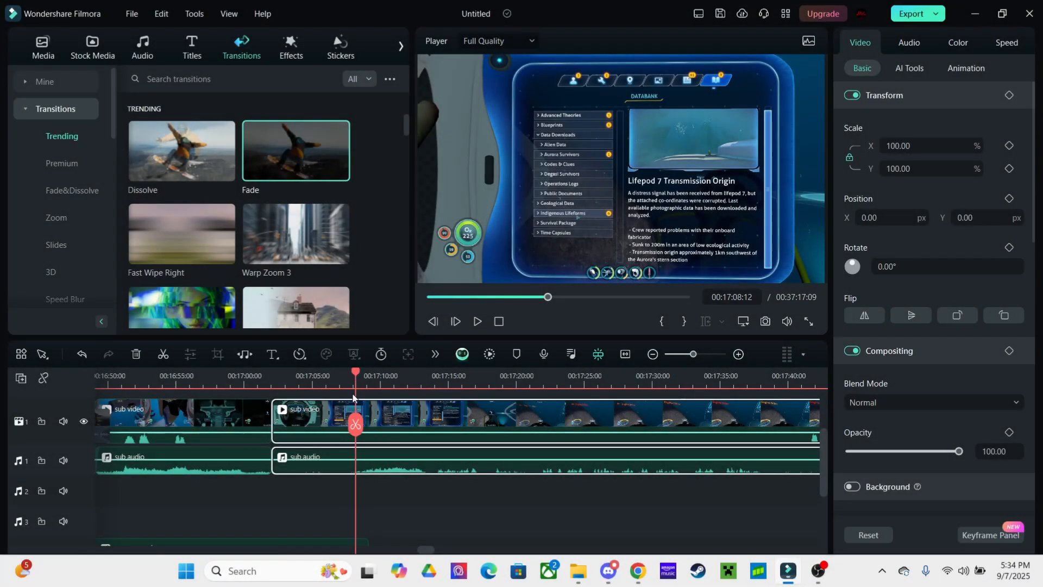
Cut out the gameplay stretch near 00:17:02, close the gap, and split the sub audio at 00:17:05
click(355, 424)
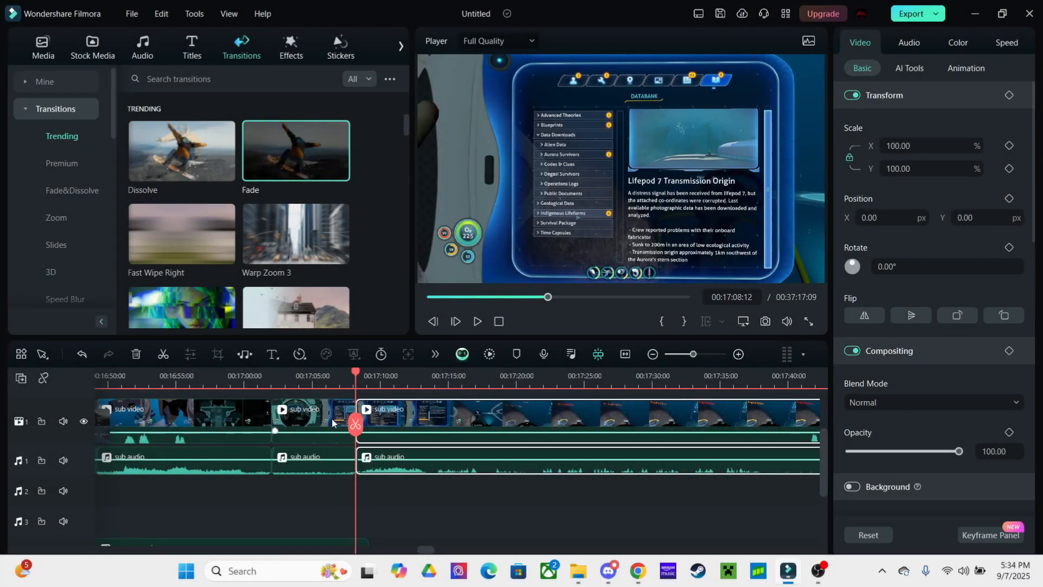
click(321, 467)
key(Delete)
click(323, 403)
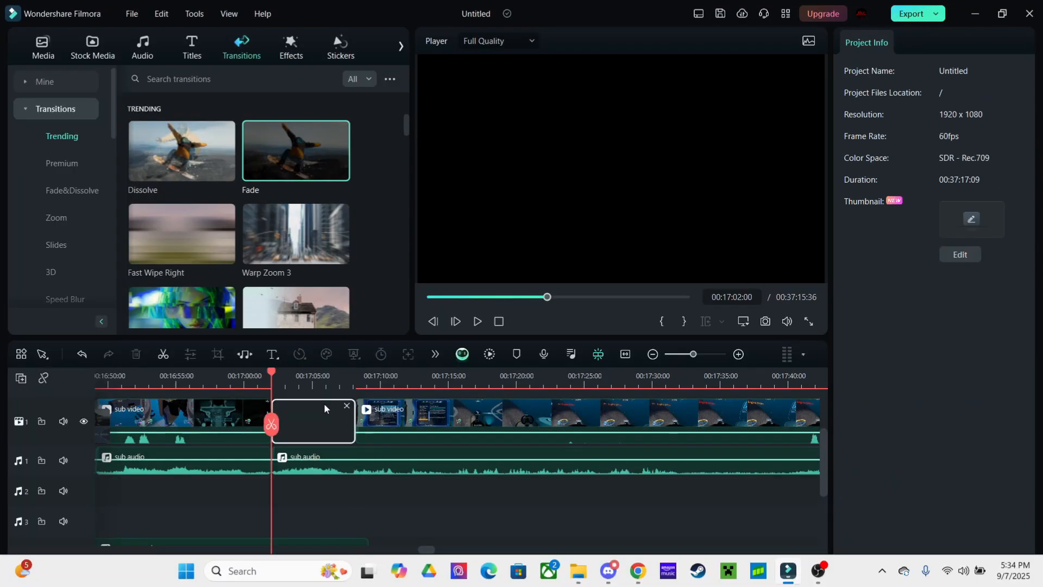
key(Delete)
key(space)
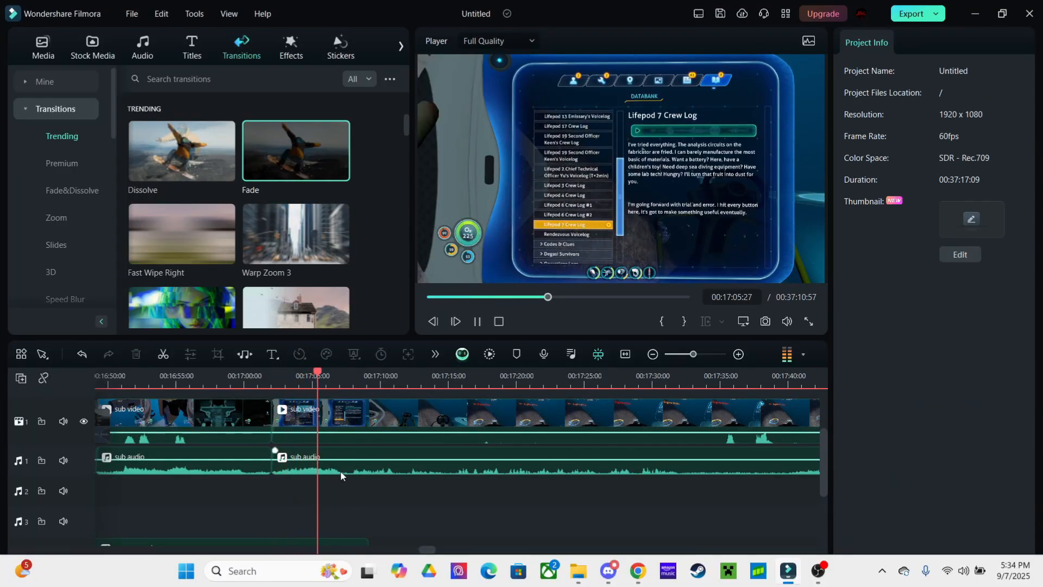
click(340, 470)
click(322, 426)
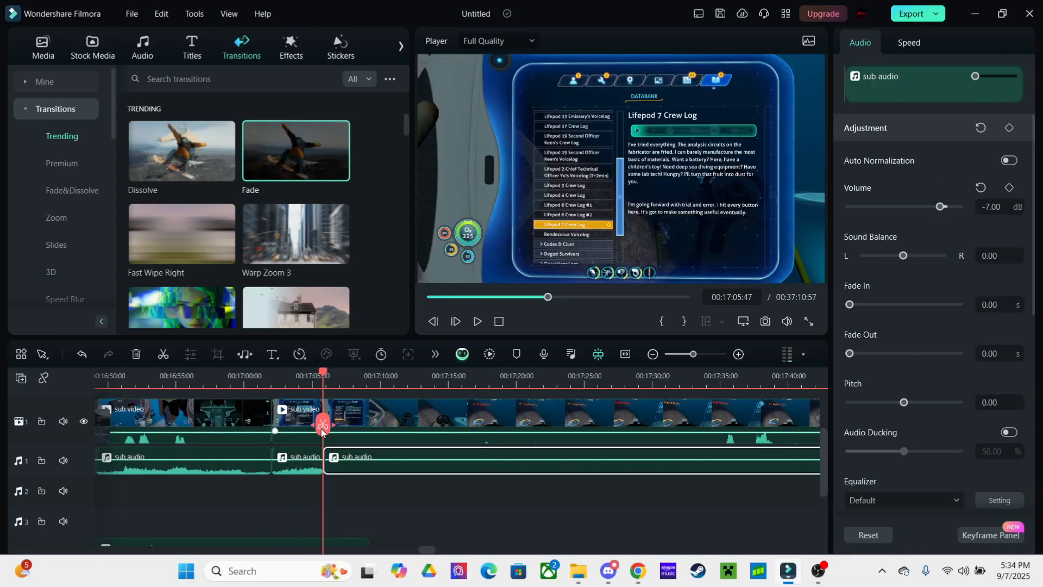
Split the sub audio at 00:17:32 and raise the earlier piece's volume to -1 dB
drag(446, 505, 373, 509)
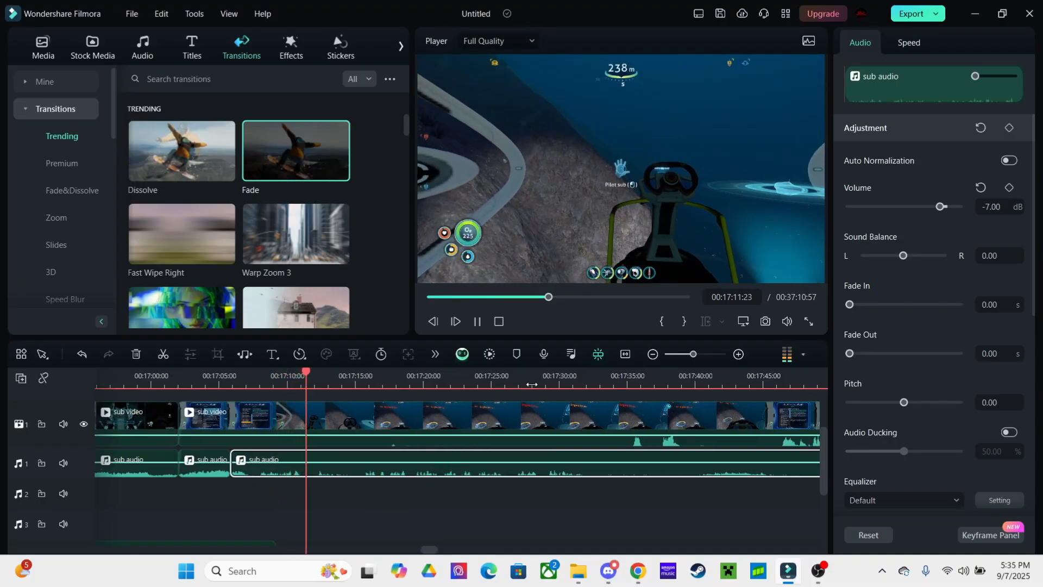
click(542, 513)
drag(545, 516, 400, 496)
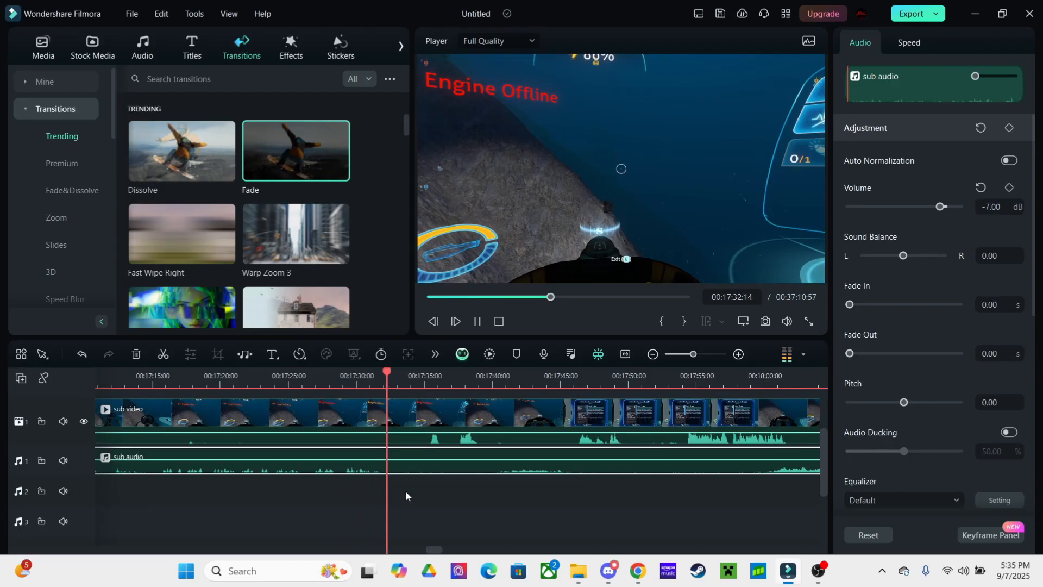
key(space)
click(388, 432)
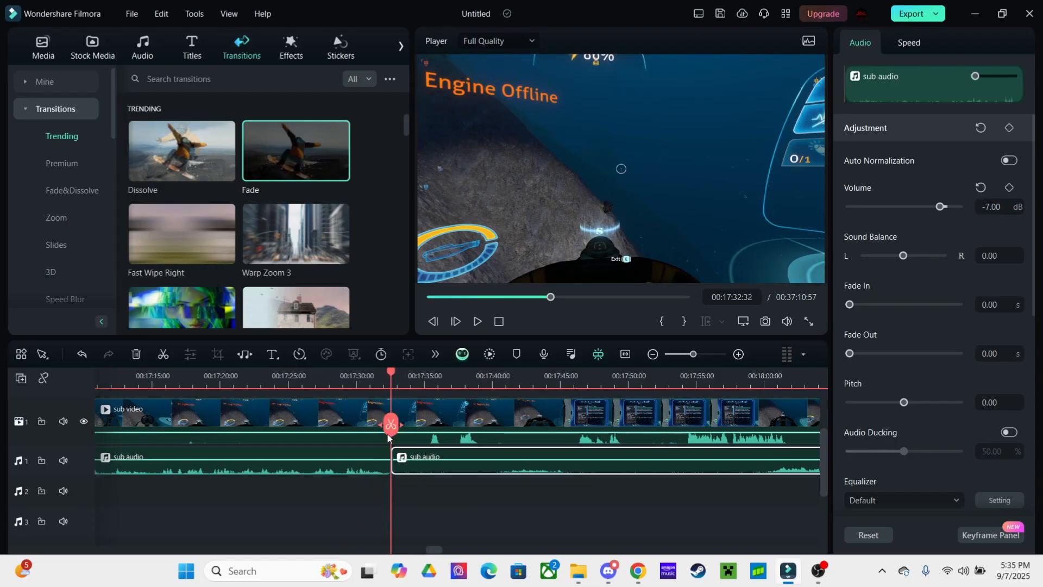
click(368, 474)
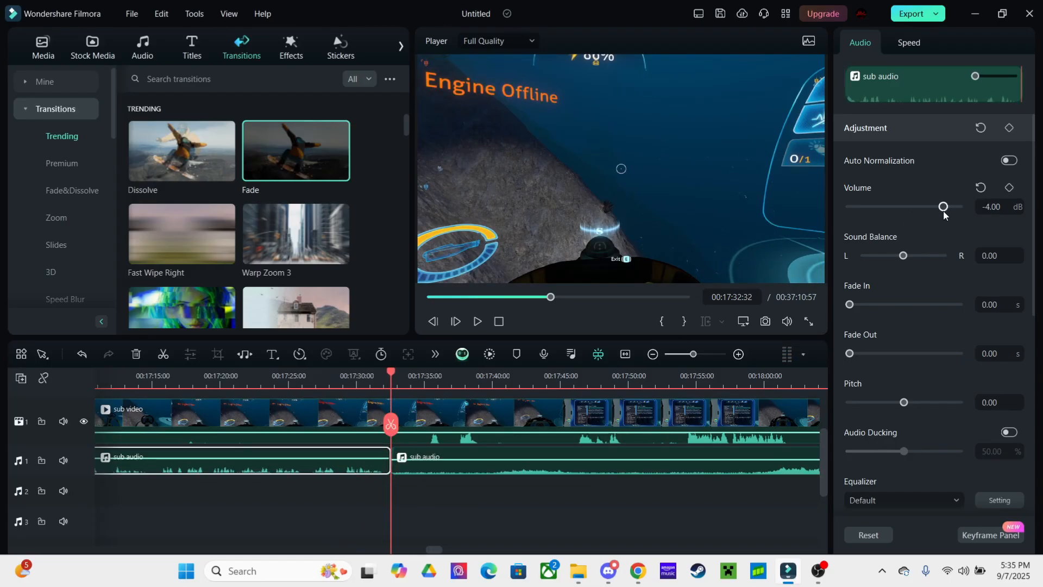
drag(435, 495, 665, 483)
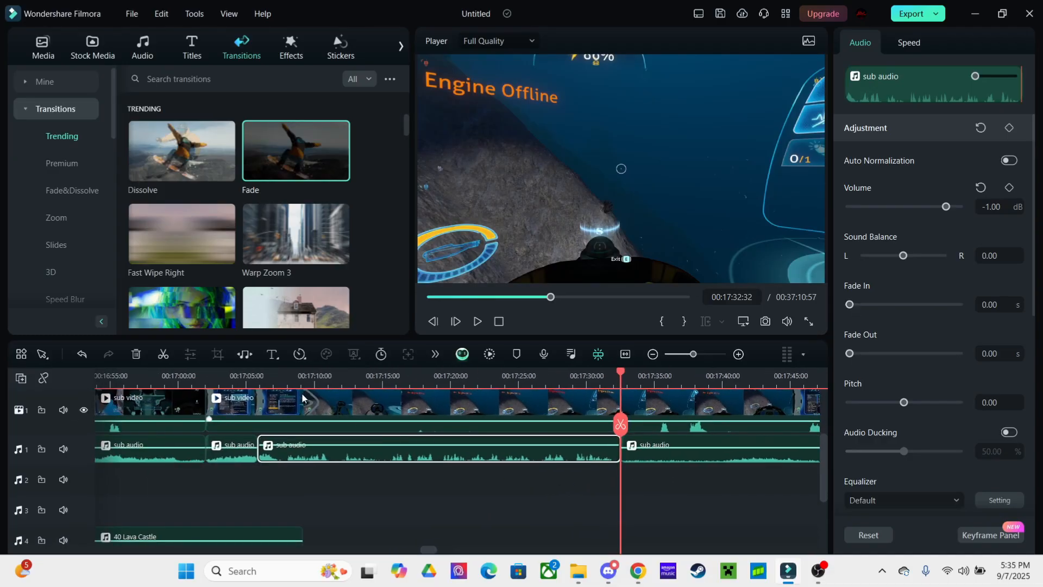
key(space)
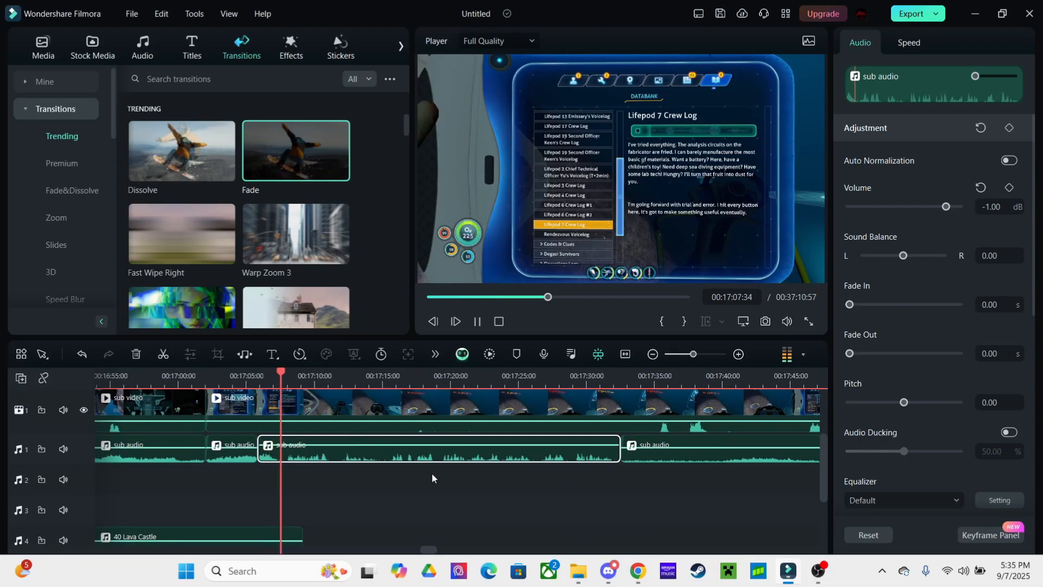
Split the sub audio clip again at the playhead near 00:19:17
click(578, 380)
drag(595, 487, 422, 477)
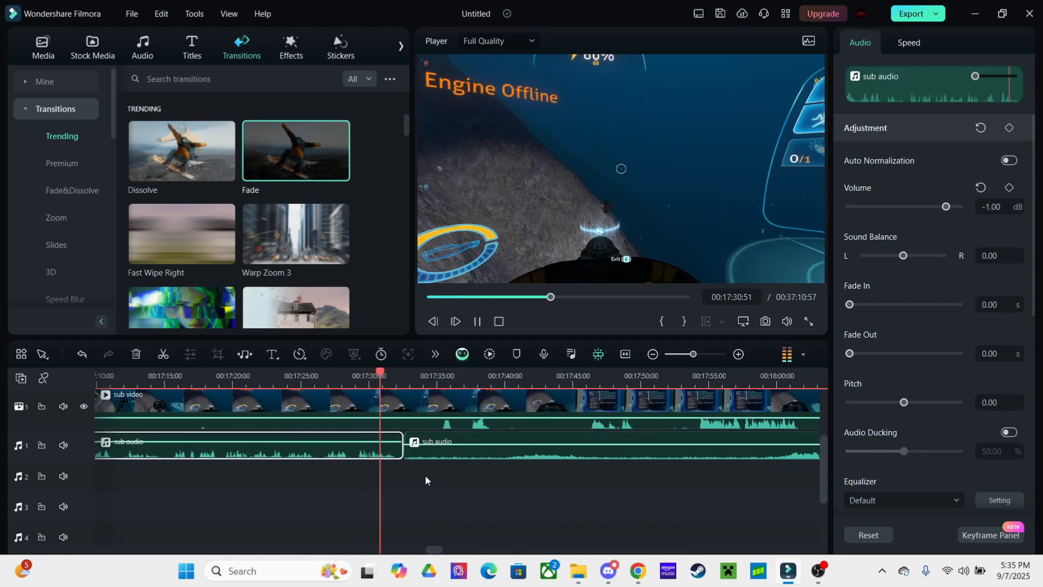
click(425, 476)
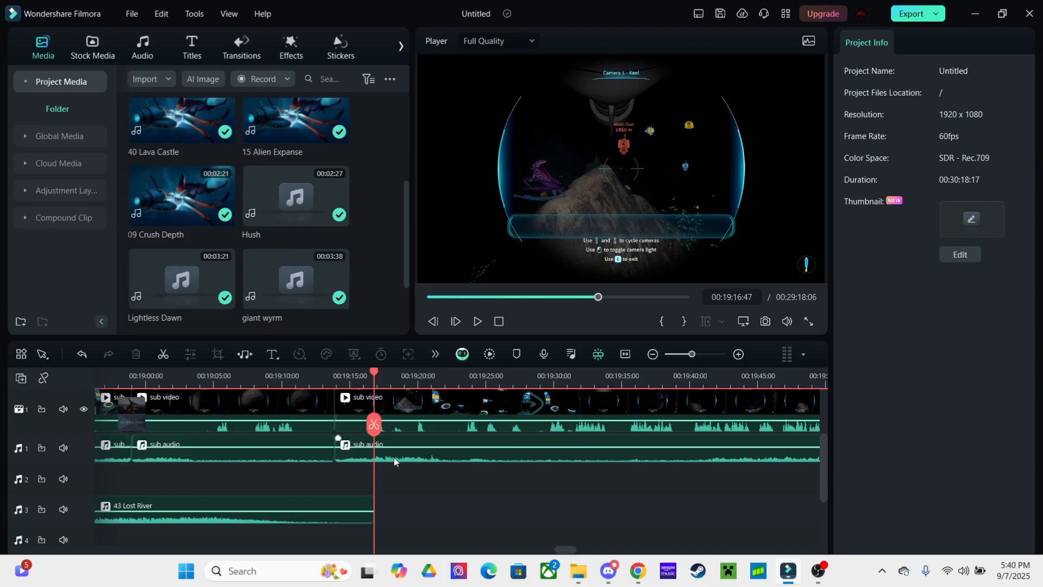
click(394, 461)
key(ctrl+b)
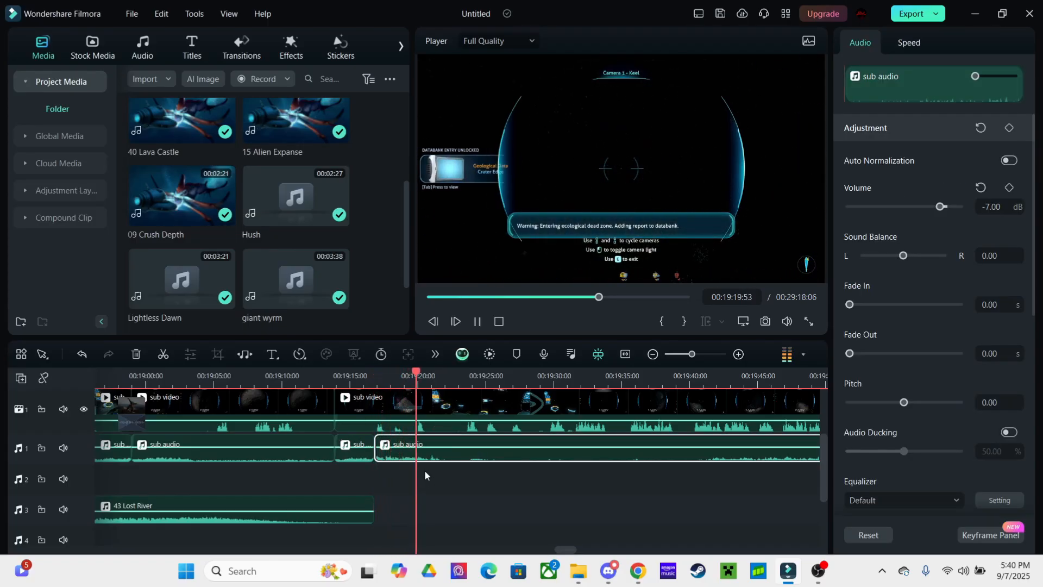
Select the short sub audio piece and add 01 Salutations to the timeline near 21:27
key(space)
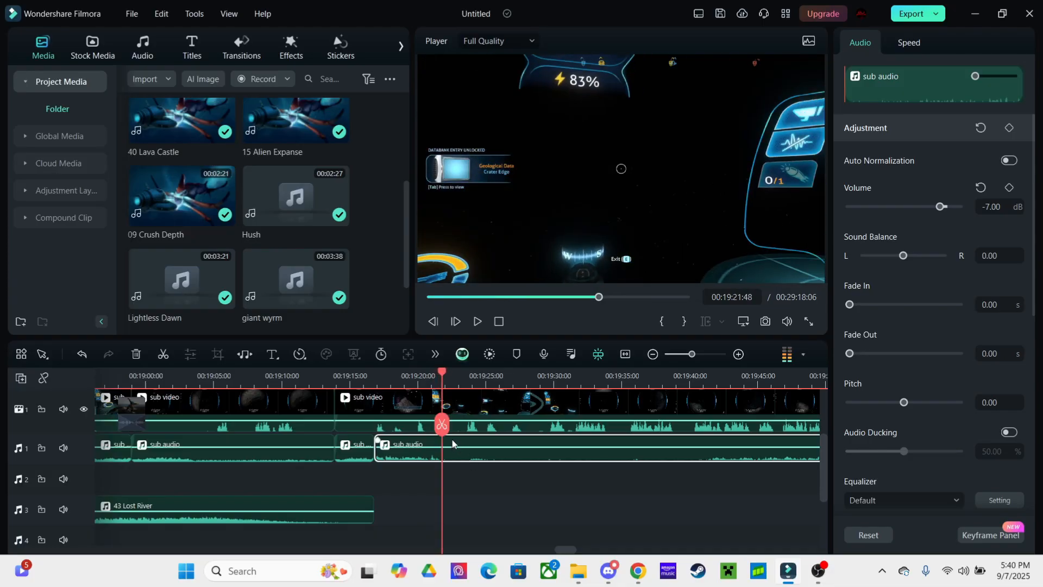
click(410, 458)
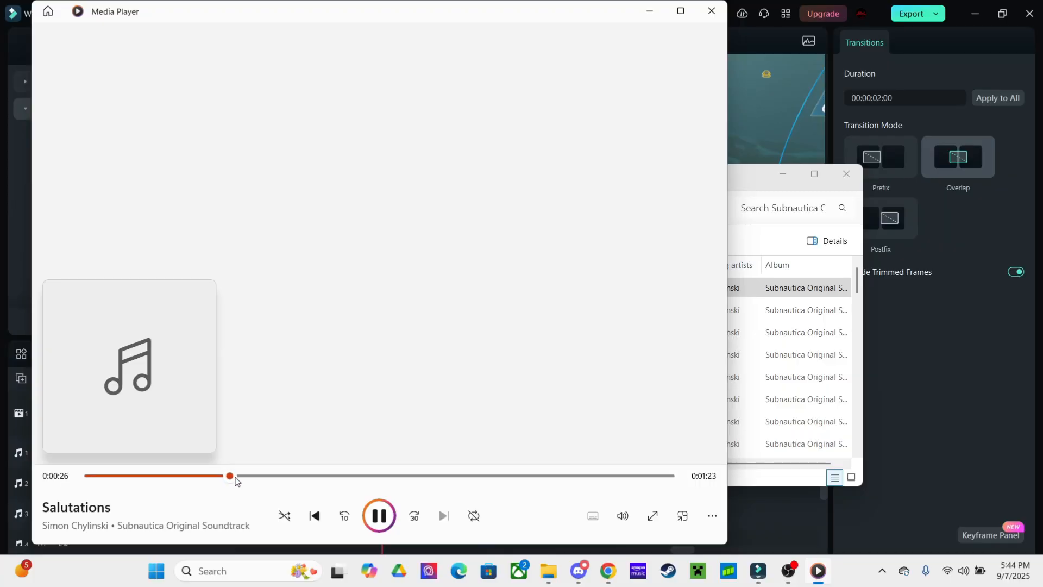
click(724, 20)
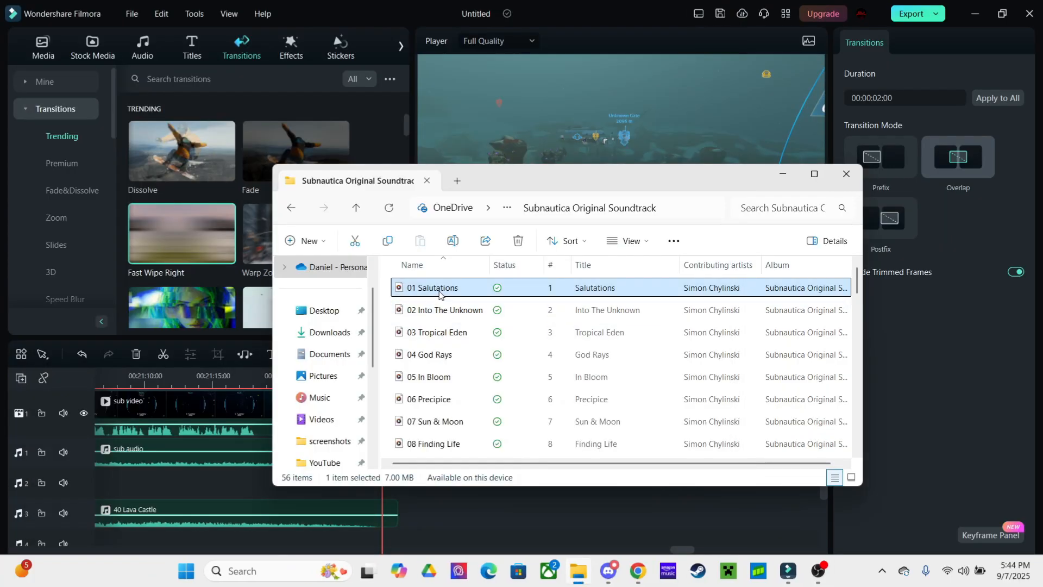
drag(505, 400, 424, 530)
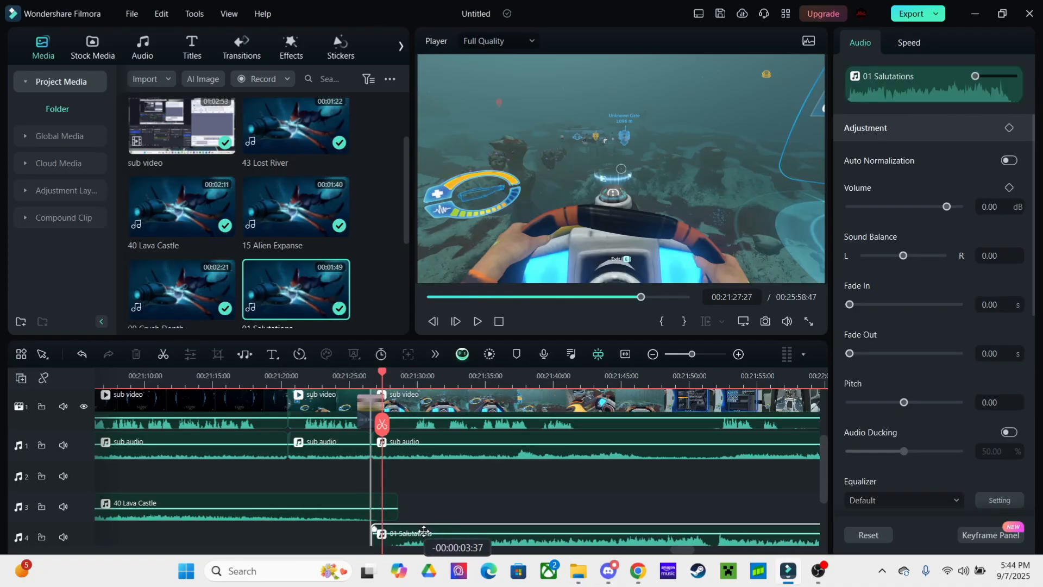
Turn the 01 Salutations soundtrack volume down to -6 dB
key(space)
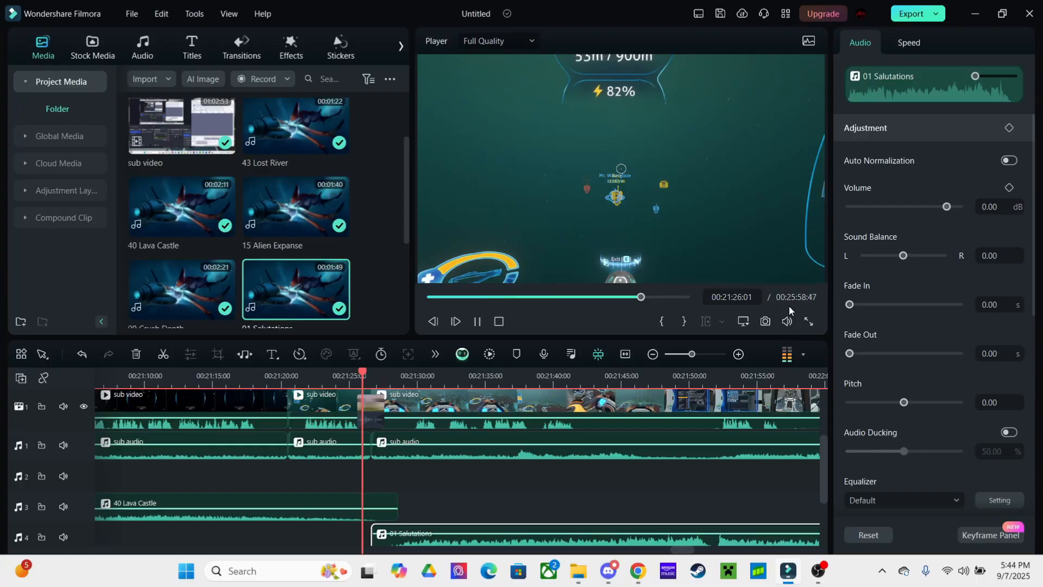
drag(946, 206, 938, 206)
click(569, 490)
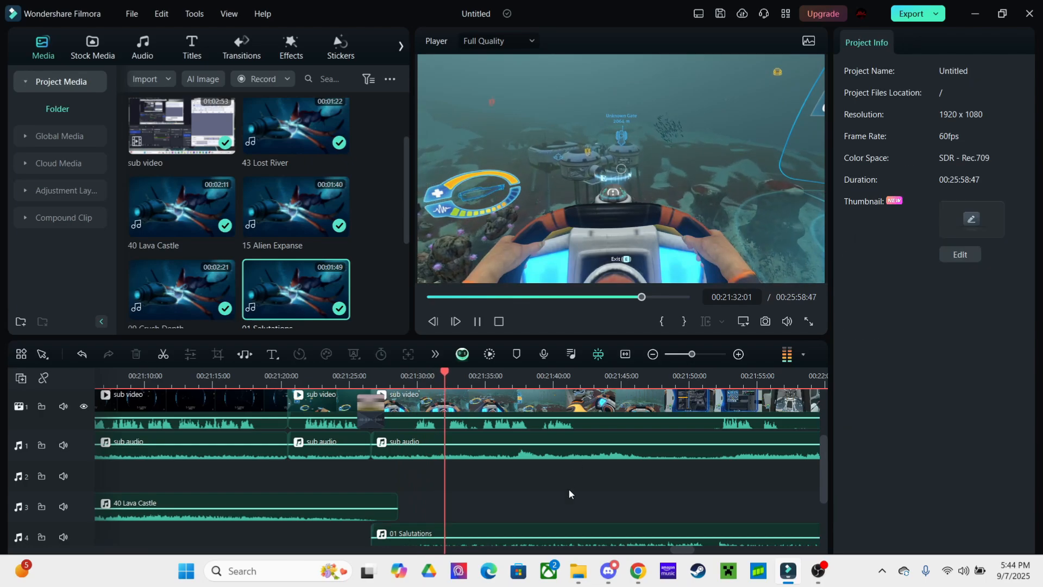
Lengthen the black screen clip after the gameplay to about 00:22:43
scroll(524, 489, right, 1)
scroll(524, 489, down, 1)
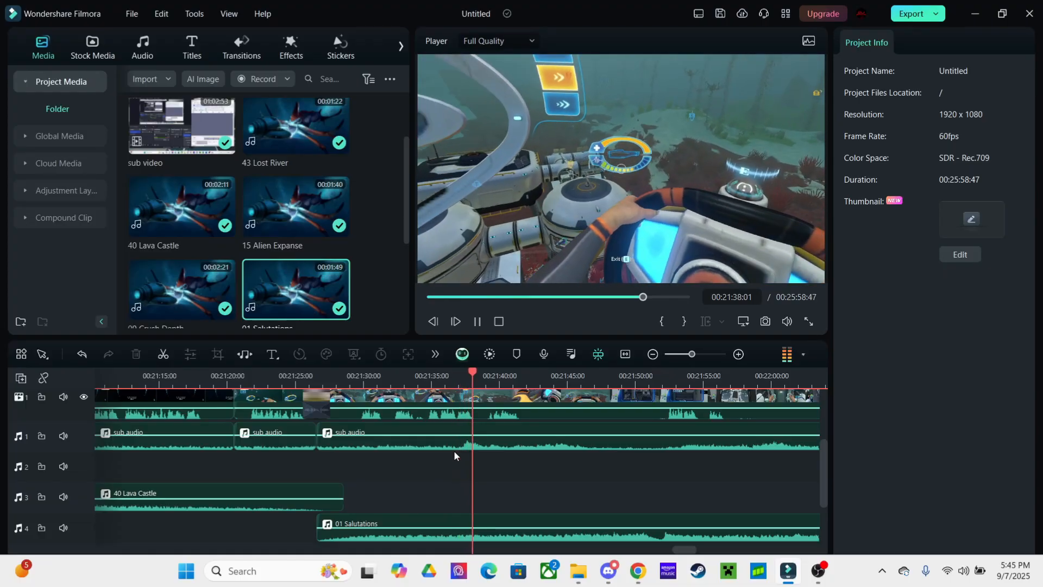
drag(499, 465, 434, 474)
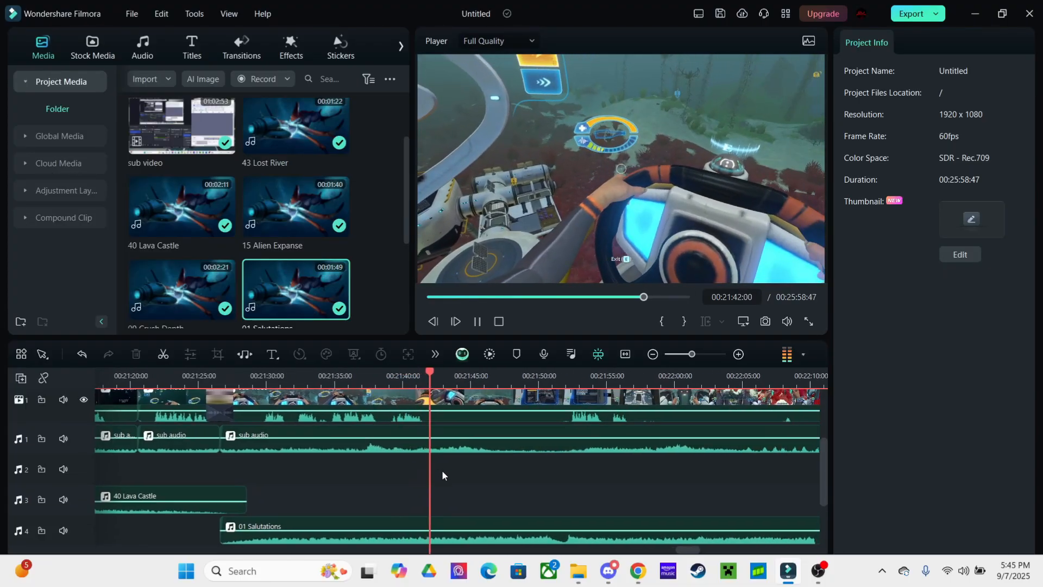
click(466, 403)
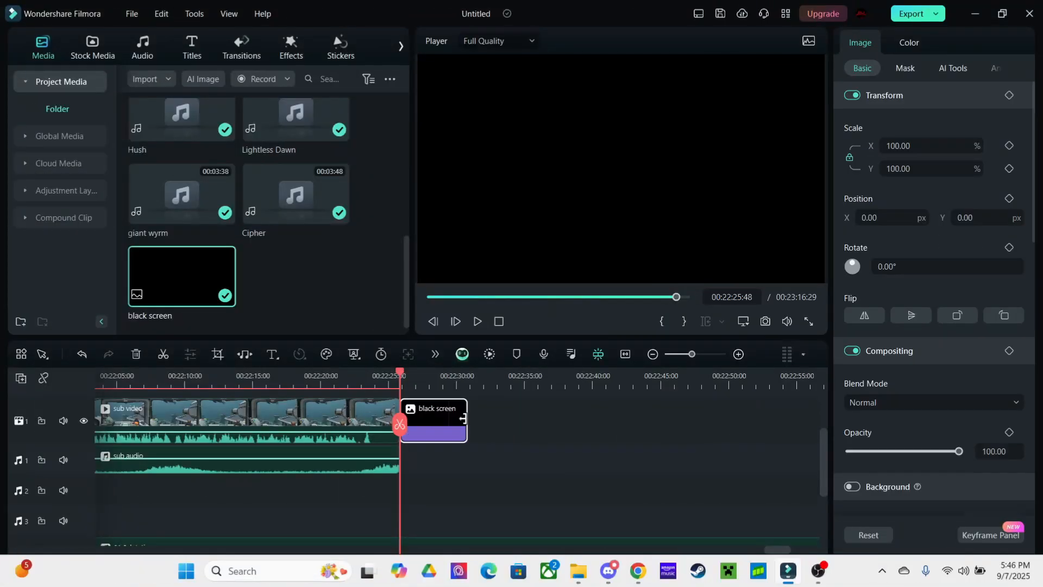
drag(466, 434, 668, 437)
mouse_move(753, 484)
mouse_down()
mouse_move(649, 486)
mouse_move(735, 495)
mouse_up()
Place a Default Title above the black screen and stretch it to the clip's end
click(239, 53)
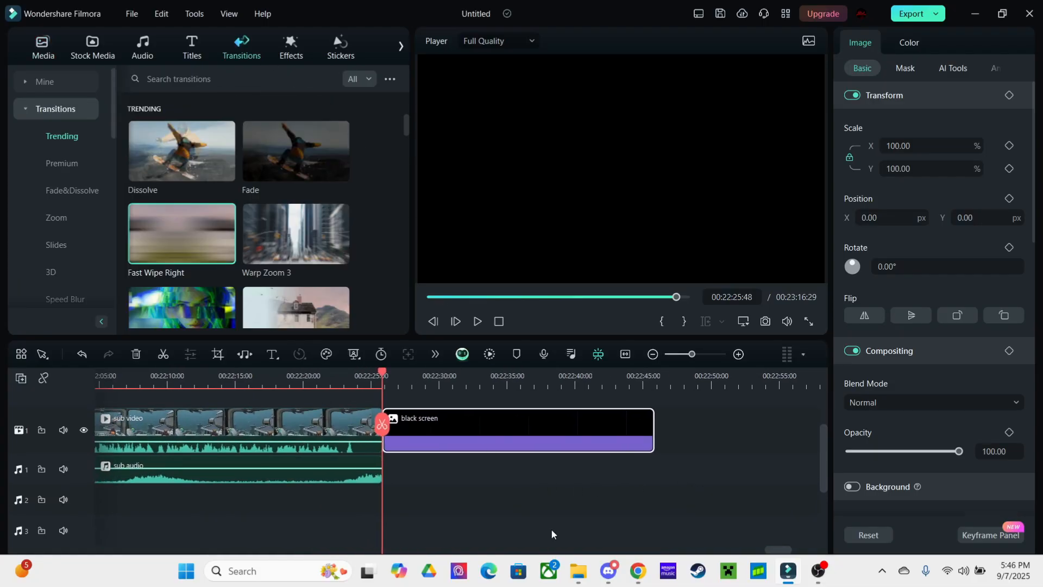
scroll(505, 446, up, 2)
click(187, 49)
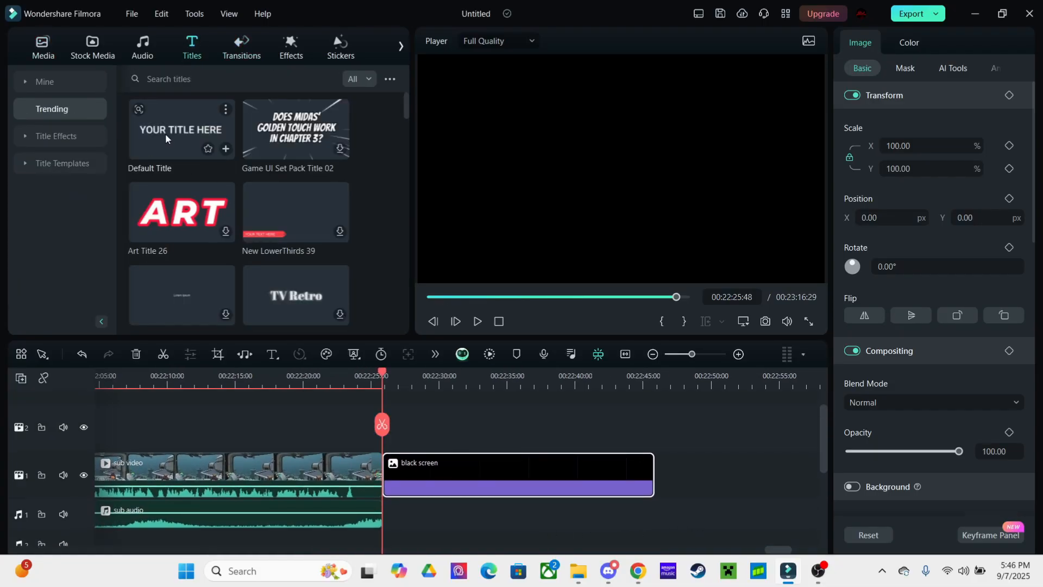
drag(380, 434, 381, 435)
drag(446, 435, 654, 436)
Apply Firefly 2 to the black screen with red particles and an adjusted speed
click(290, 56)
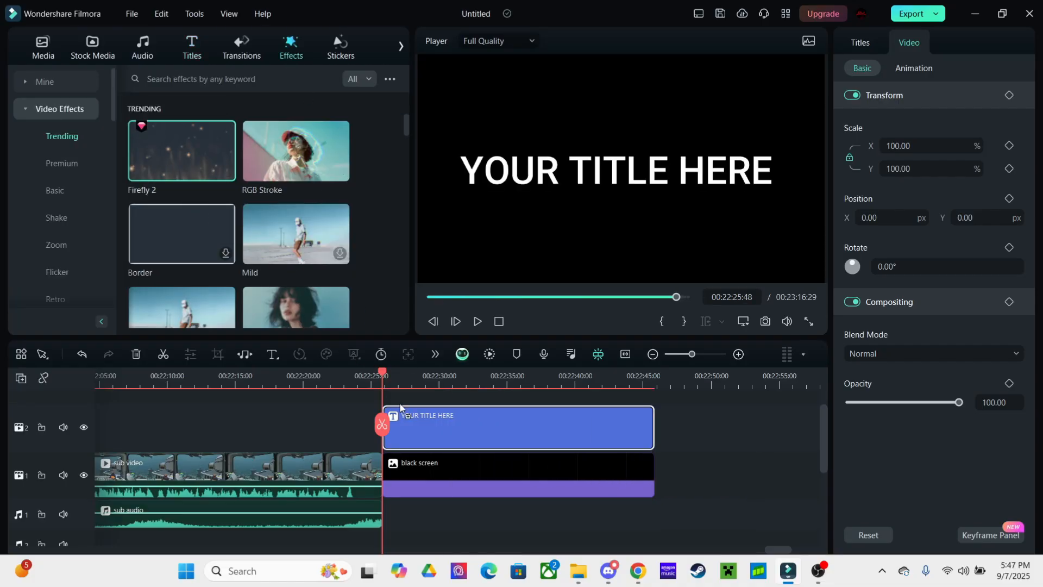
drag(400, 403, 419, 466)
click(467, 383)
click(496, 472)
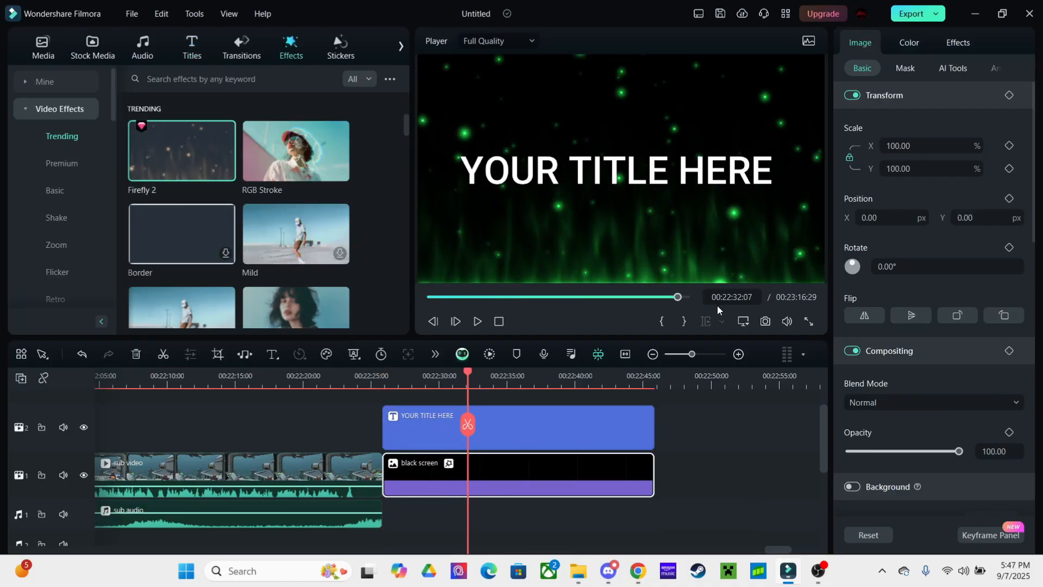
click(958, 42)
click(868, 244)
click(853, 282)
drag(902, 146, 858, 151)
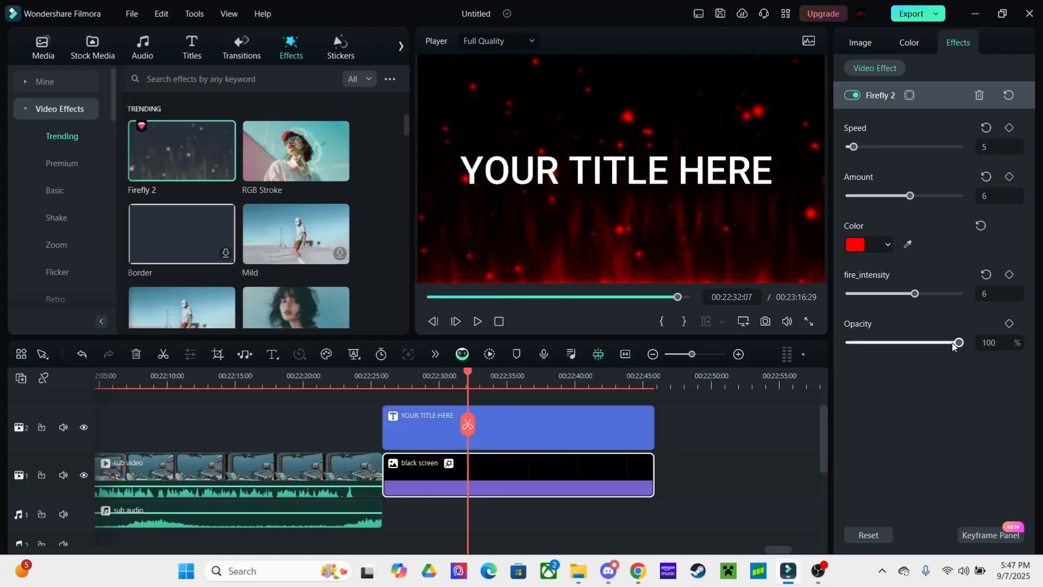
click(519, 434)
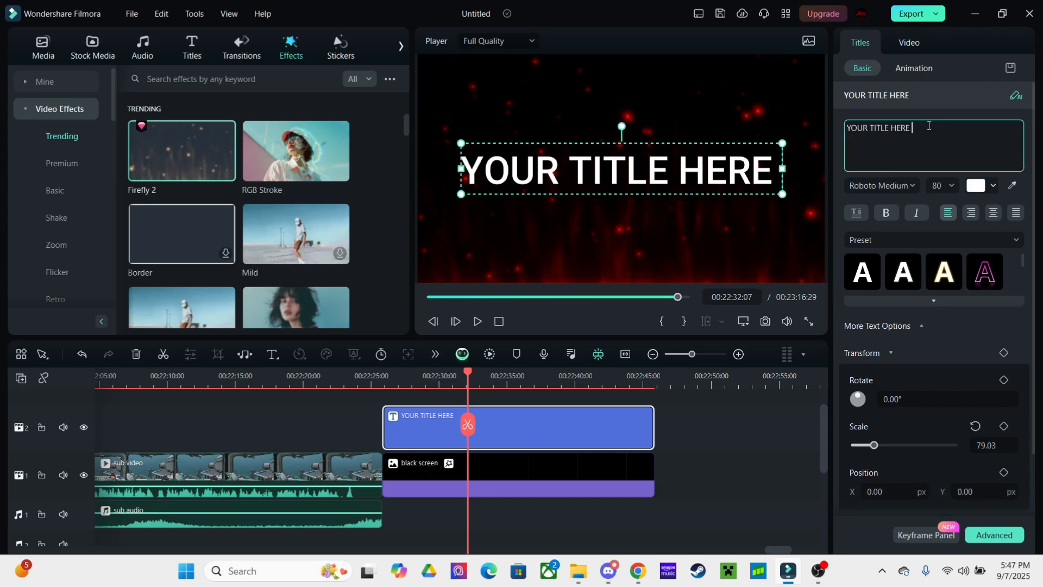
Style the title text red in the DJ Courageous font, centre-aligned
click(993, 185)
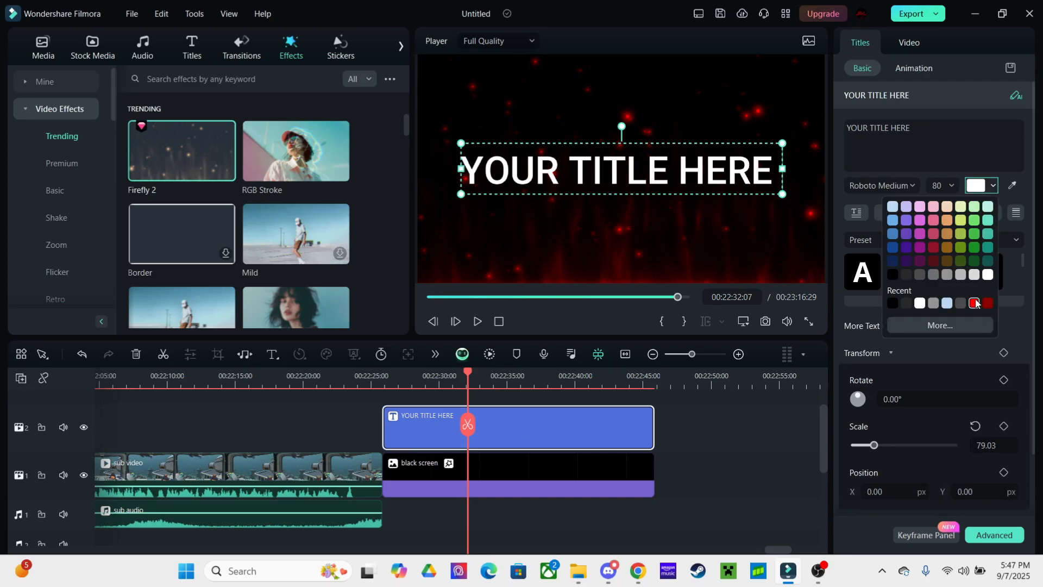
click(974, 303)
click(881, 186)
scroll(902, 271, up, 5)
click(900, 253)
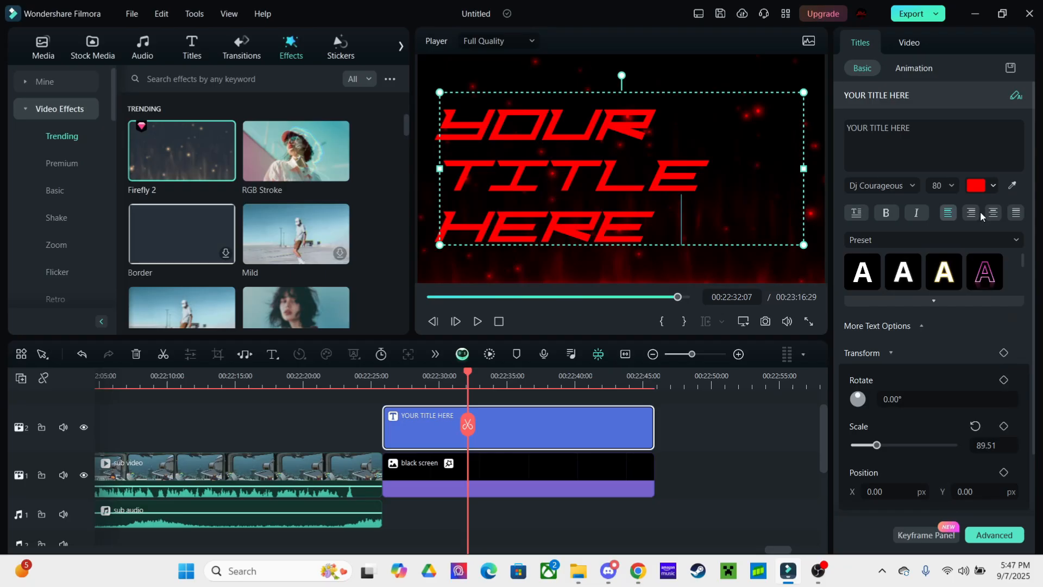
click(992, 212)
Change the title wording to 'dj gaming' at size 62 and enlarge it toward the top
click(956, 142)
key(BackSpace)
key(BackSpace)
key(BackSpace)
key(BackSpace)
key(BackSpace)
key(BackSpace)
key(BackSpace)
key(BackSpace)
key(BackSpace)
key(BackSpace)
key(BackSpace)
key(BackSpace)
key(BackSpace)
key(BackSpace)
key(BackSpace)
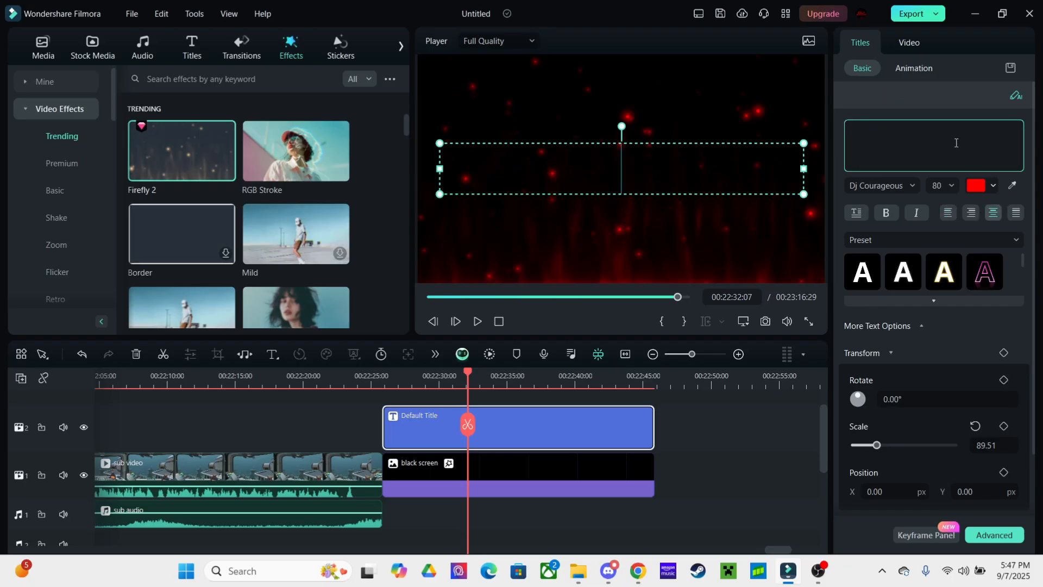
text(dj gamingh)
key(BackSpace)
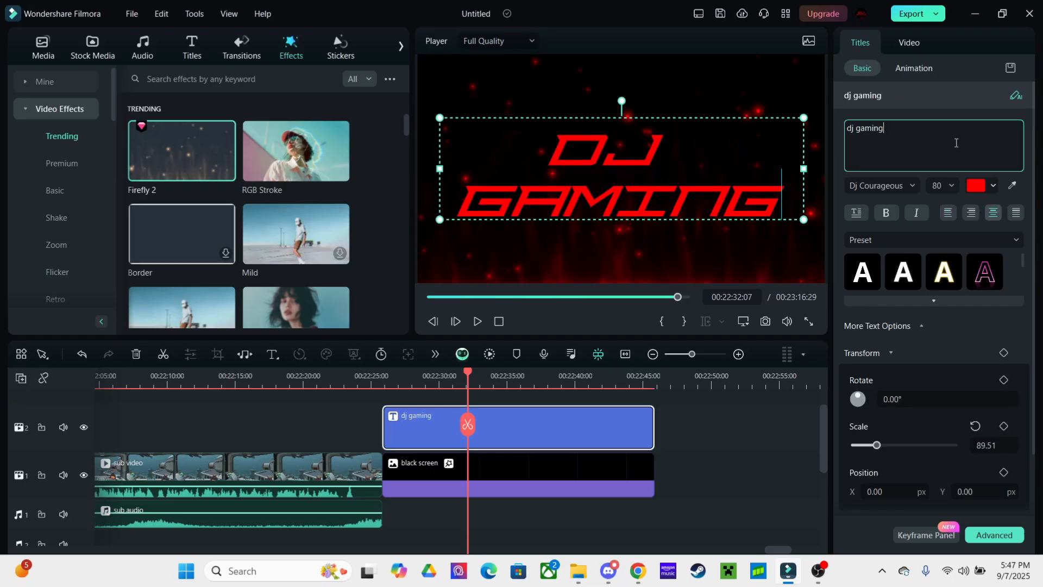
click(950, 185)
click(939, 206)
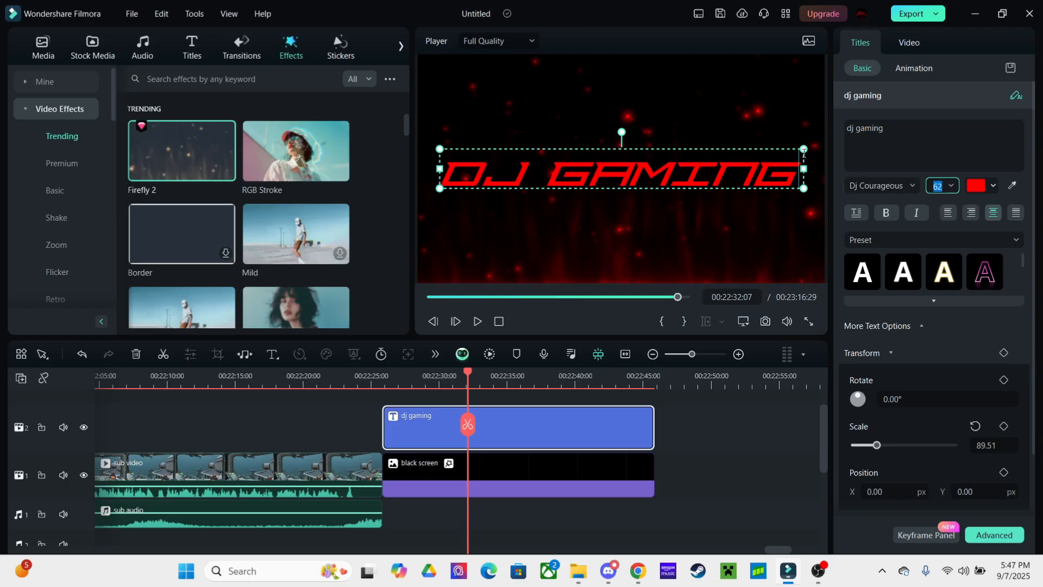
drag(804, 150, 771, 76)
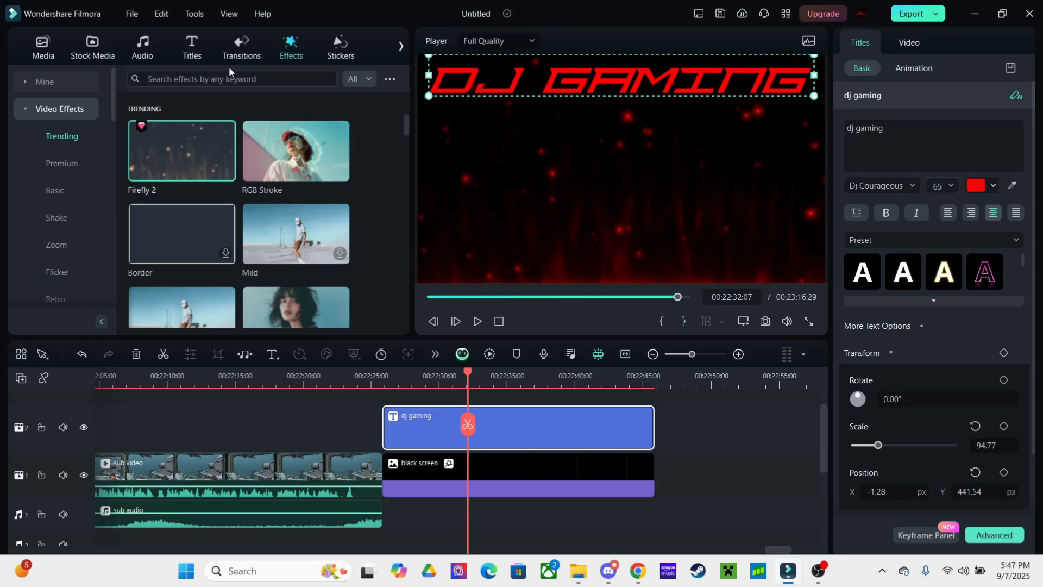
Add a Dissolve to the title and a Fade between gameplay and black screen, then preview
click(236, 49)
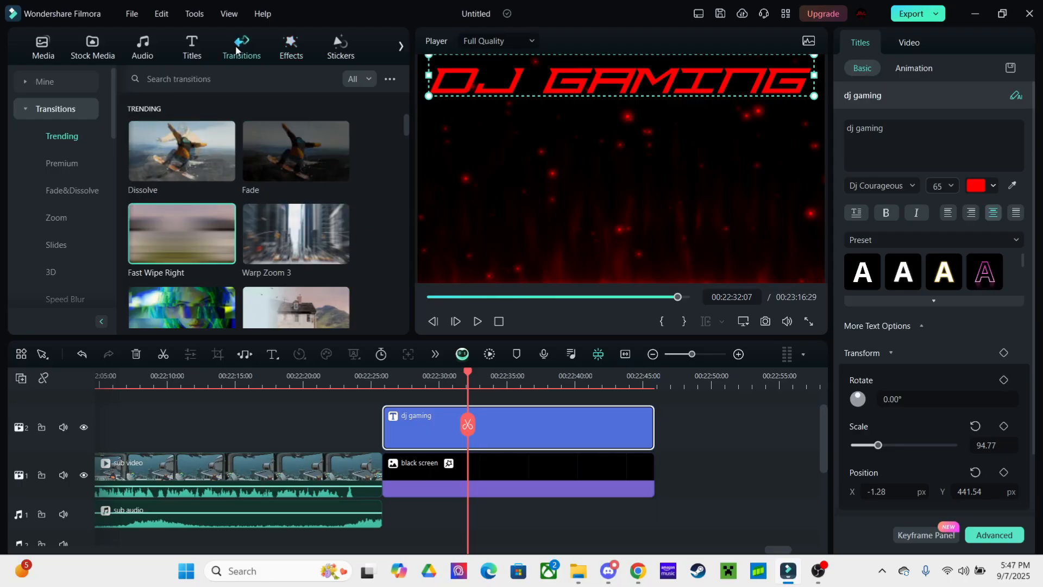
drag(146, 158, 391, 429)
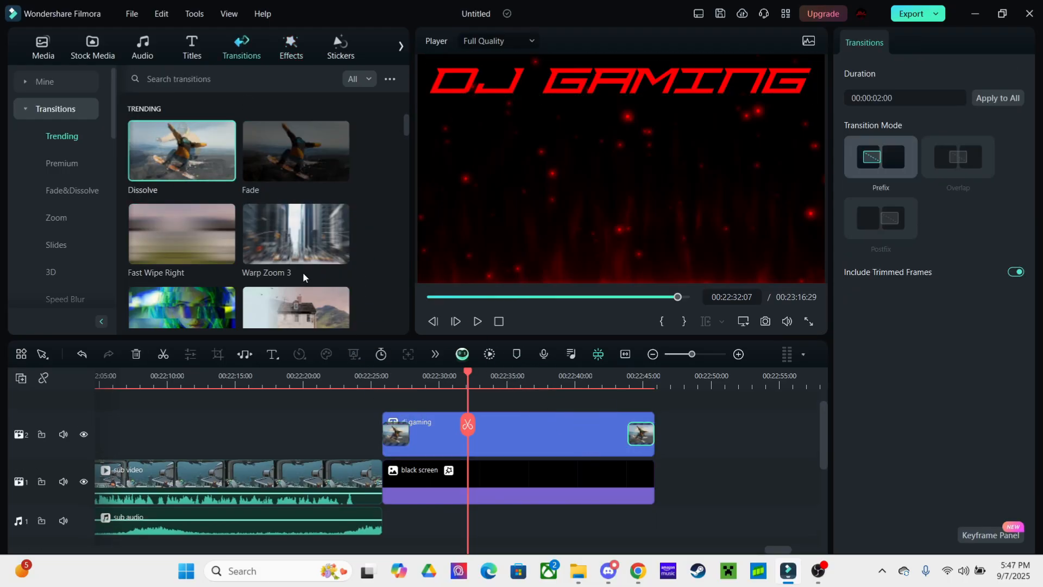
drag(331, 172, 383, 486)
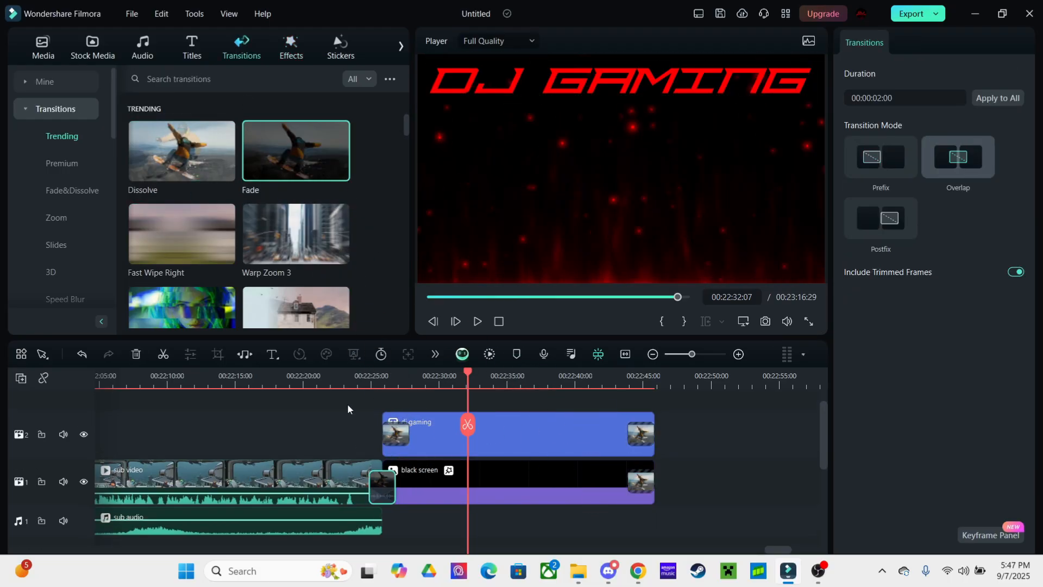
scroll(427, 524, down, 1)
key(space)
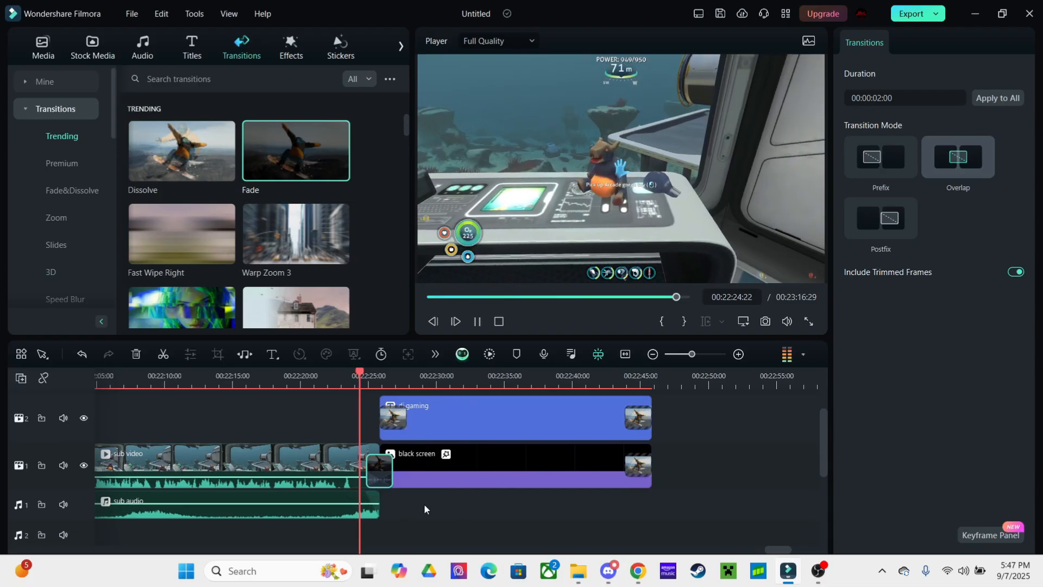
click(427, 502)
scroll(422, 478, down, 5)
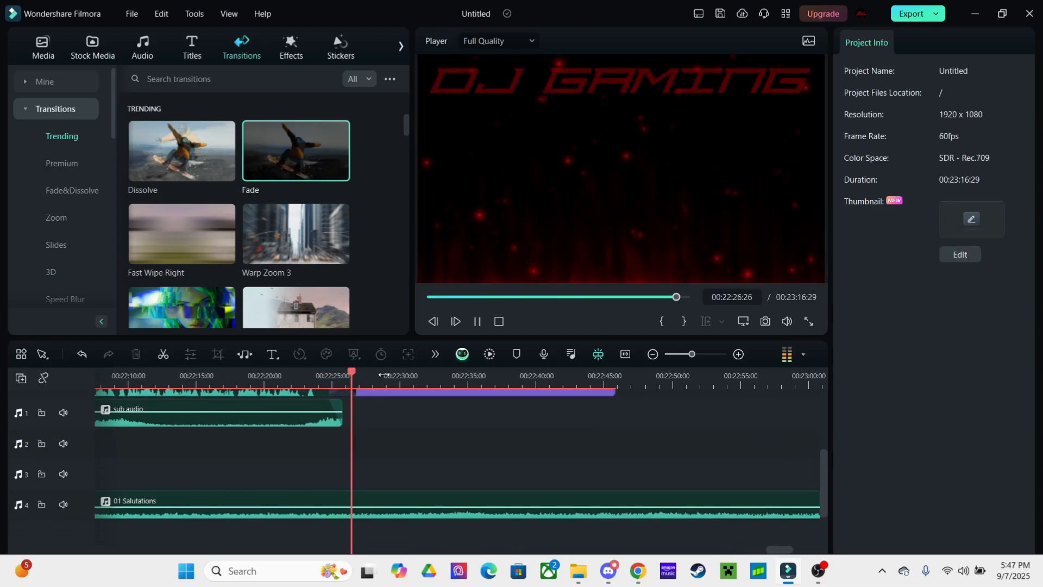
Split 01 Salutations near 00:22:24, move the later part to track 3, and extend the first part
click(317, 375)
click(342, 489)
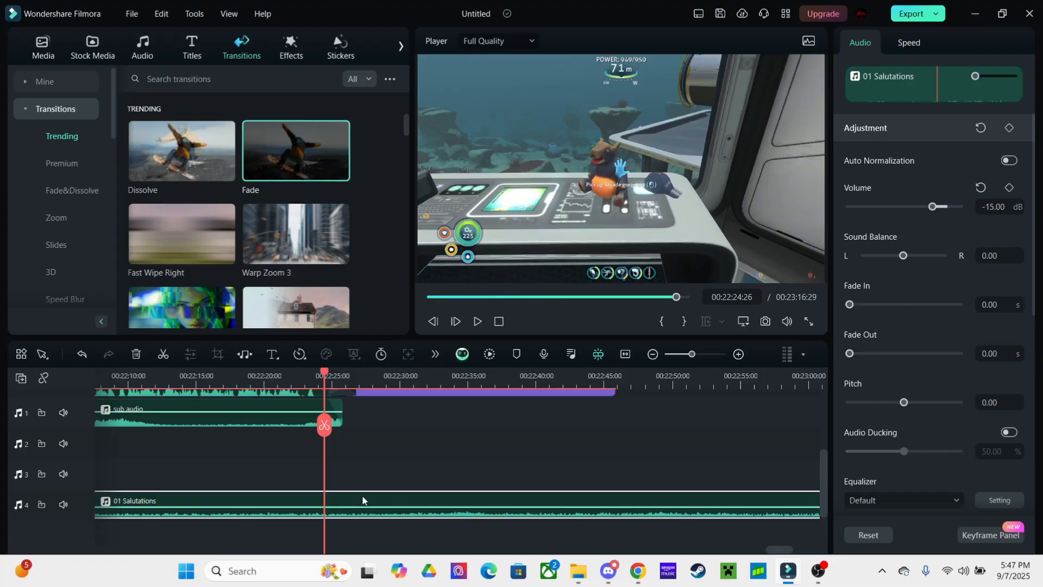
click(322, 426)
drag(368, 511, 369, 481)
drag(323, 513, 357, 513)
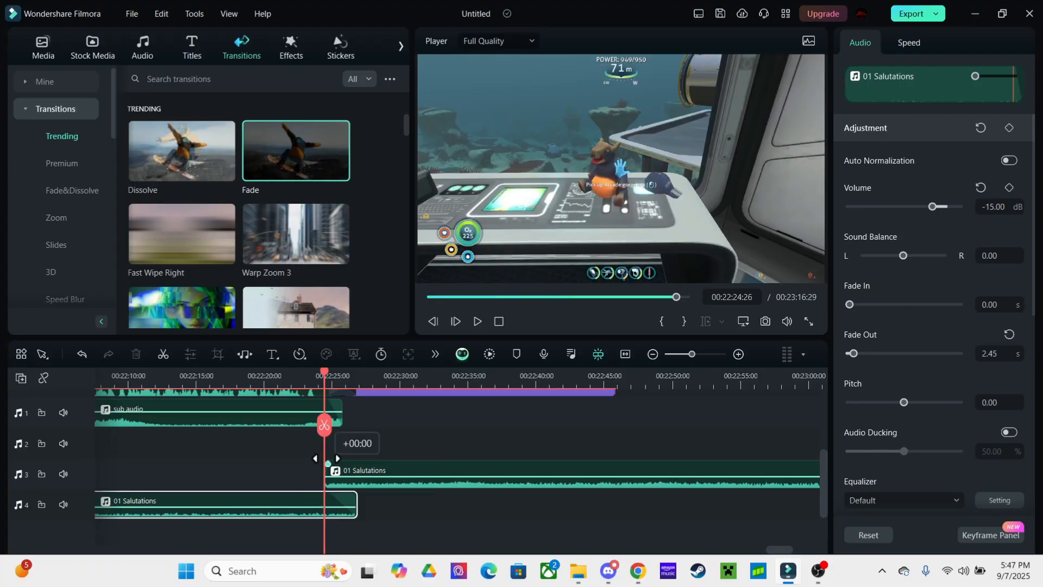
Set the track 3 Salutations clip's volume to -7 dB after previewing the ending
click(359, 475)
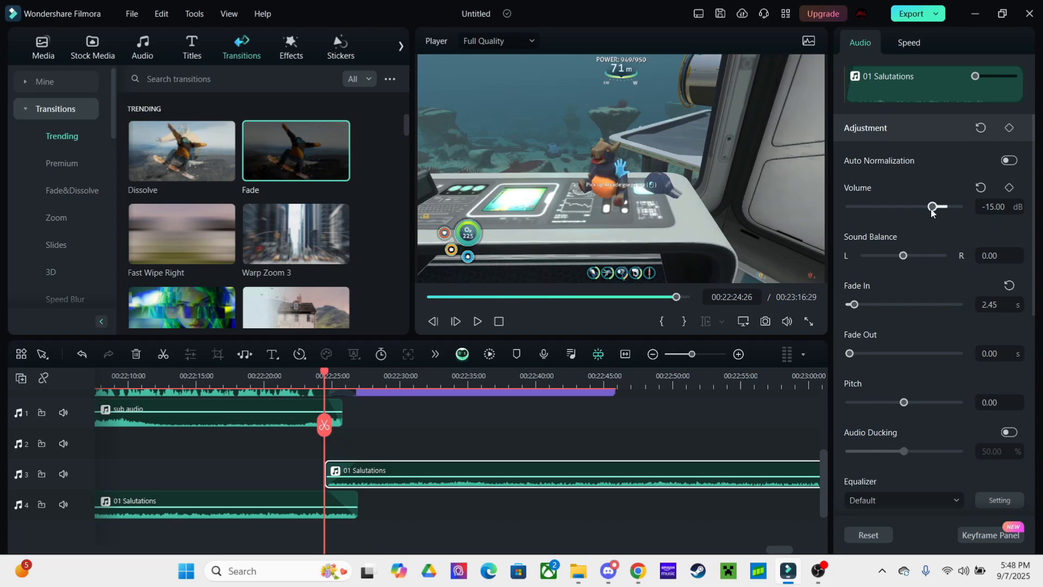
drag(932, 212, 942, 223)
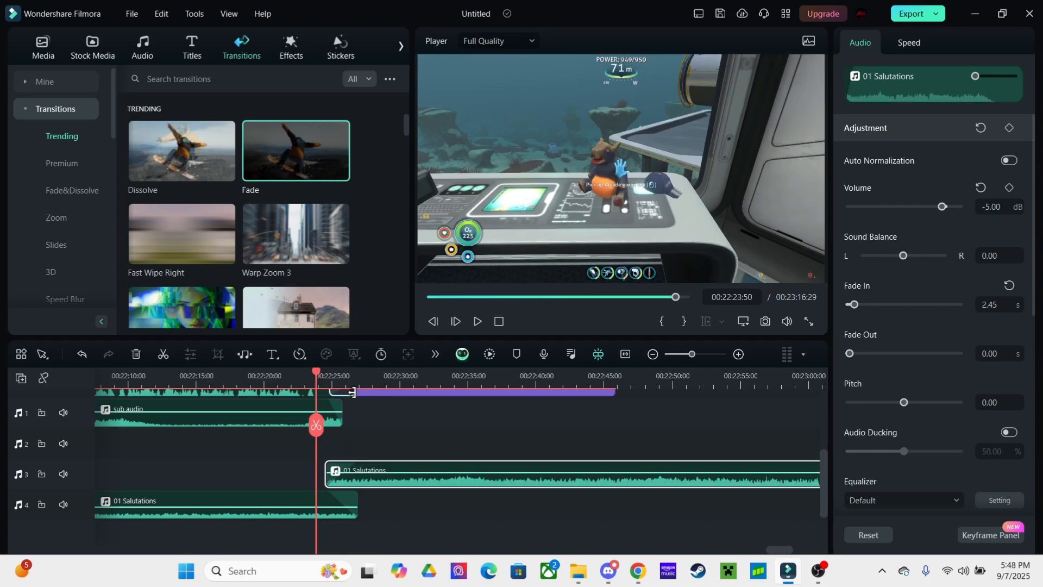
key(space)
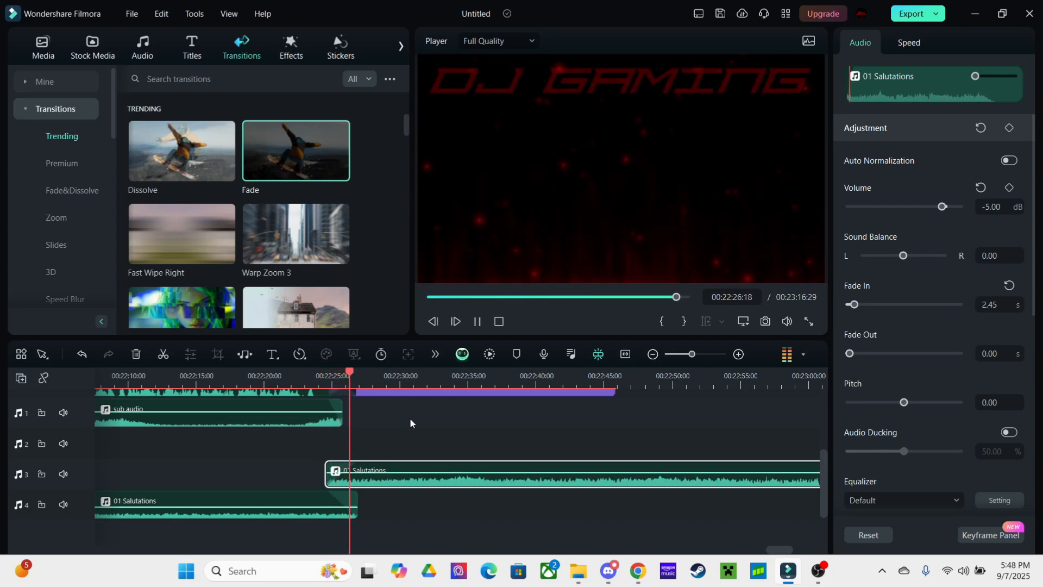
drag(411, 420, 382, 433)
click(409, 380)
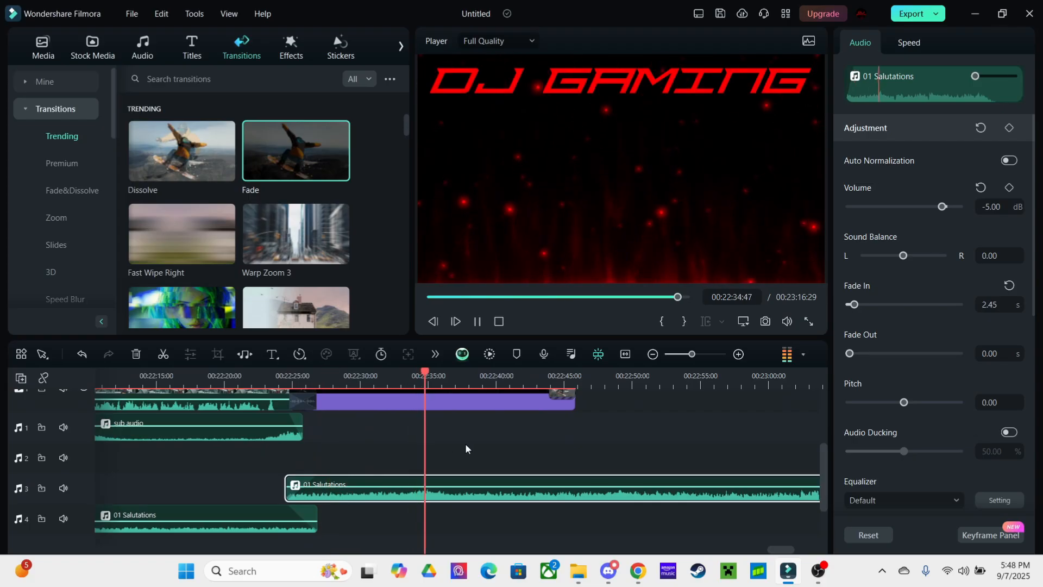
click(941, 207)
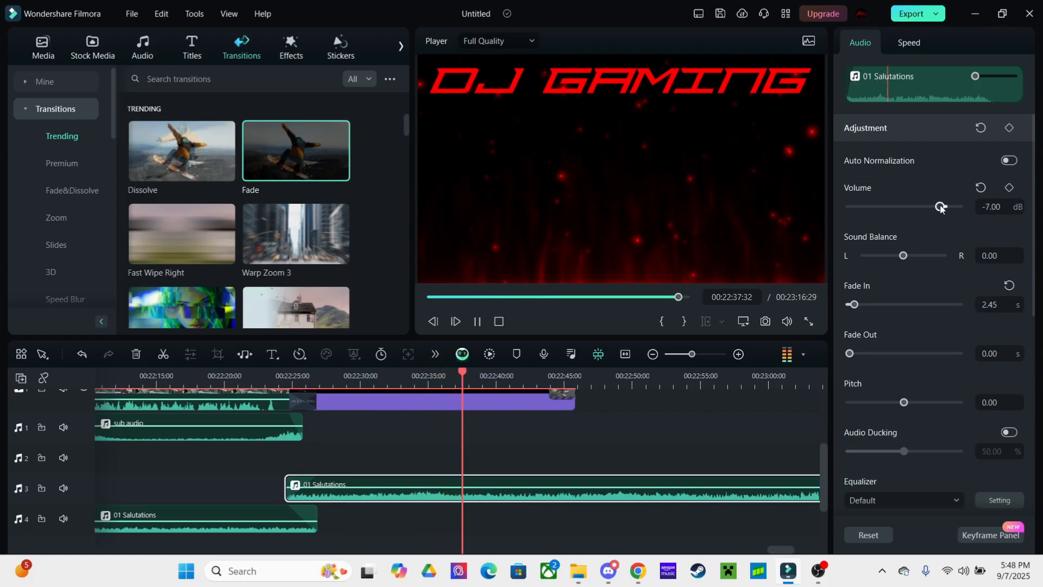
click(681, 435)
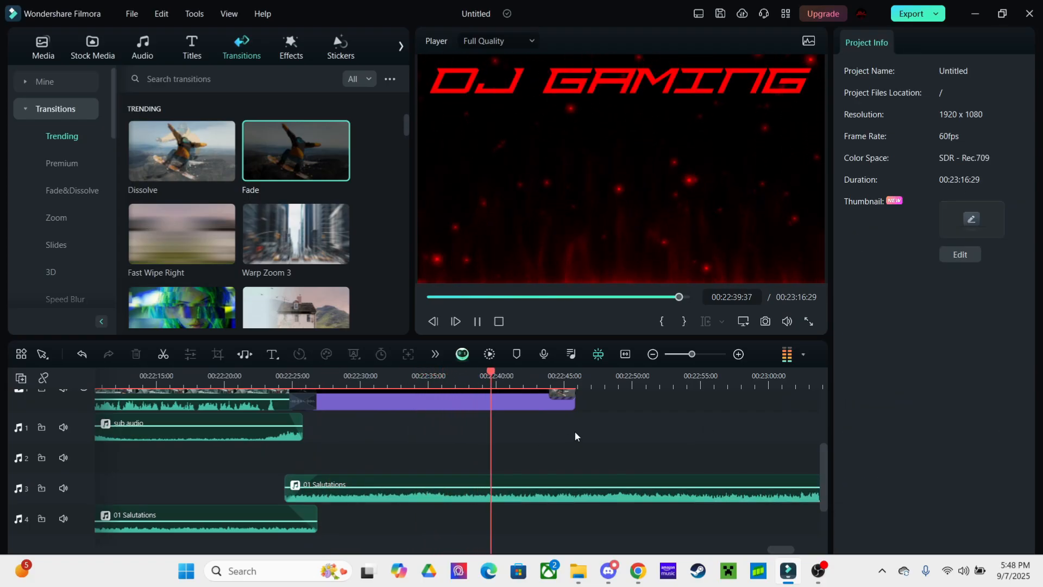
click(245, 516)
click(603, 437)
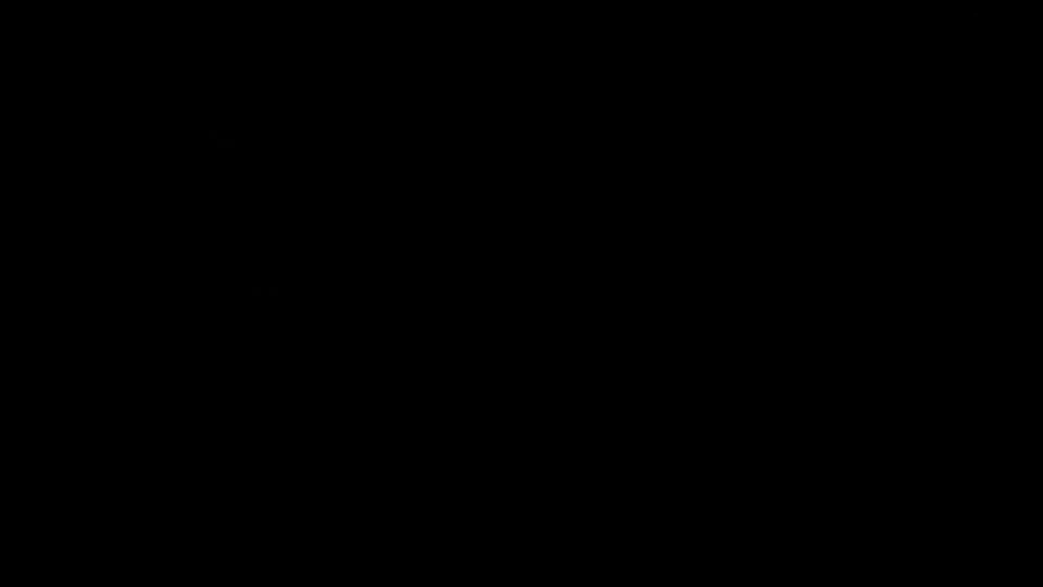